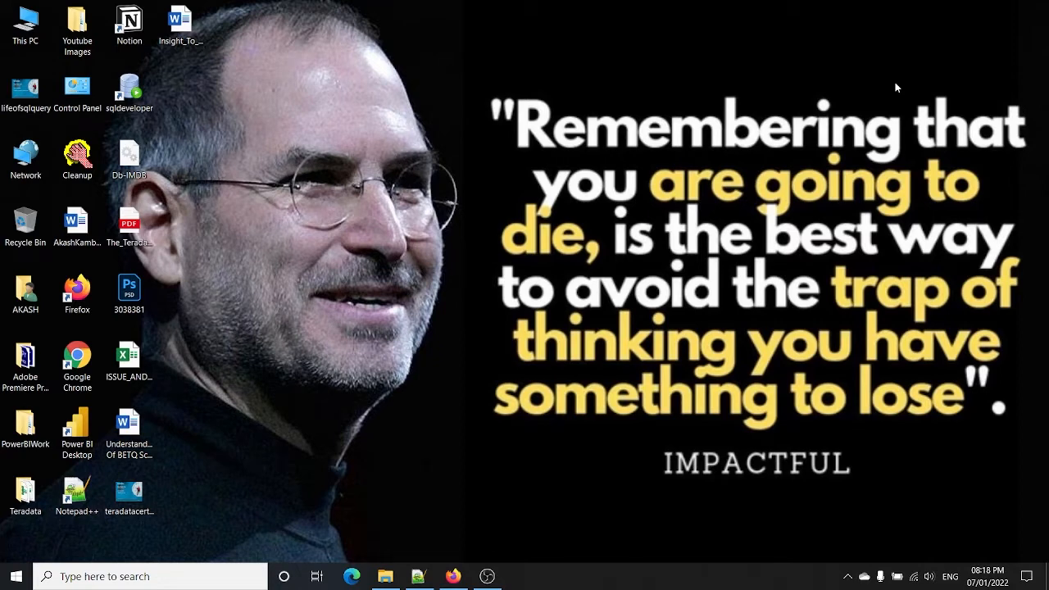
Step: Type the dashed '------------------Softwares ------------------------' heading in the new 13 note
{"action": "left_click", "coordinate": [419, 577]}
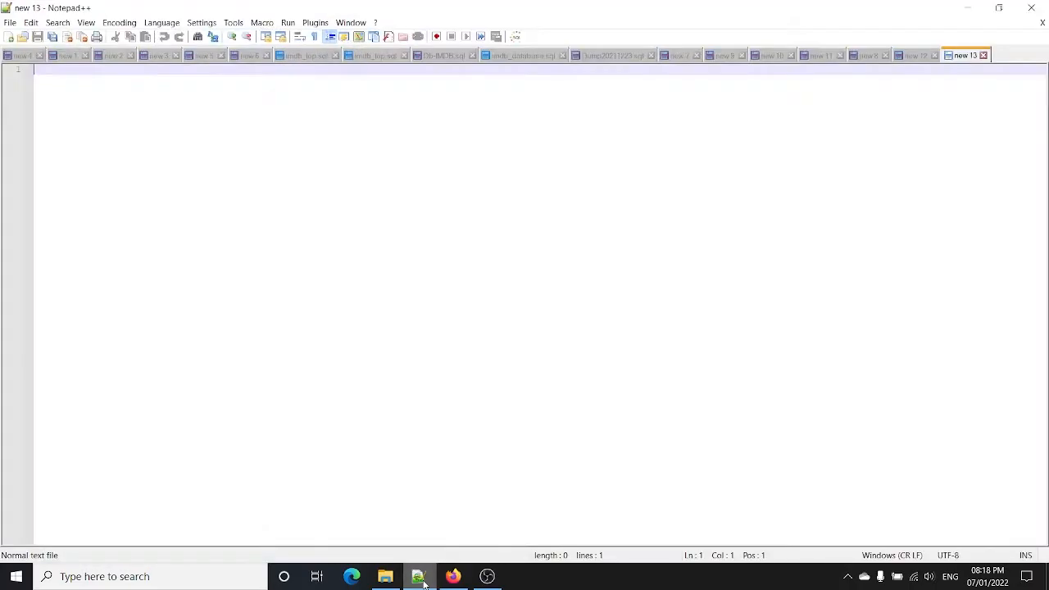
{"action": "type", "text": "-"}
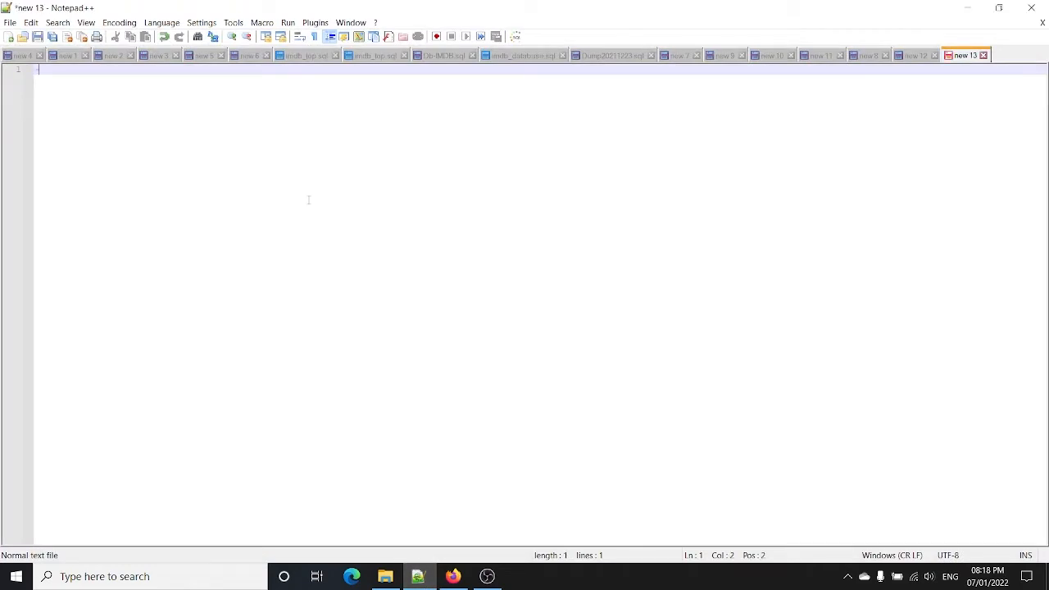
{"action": "type", "text": "-----------------Software"}
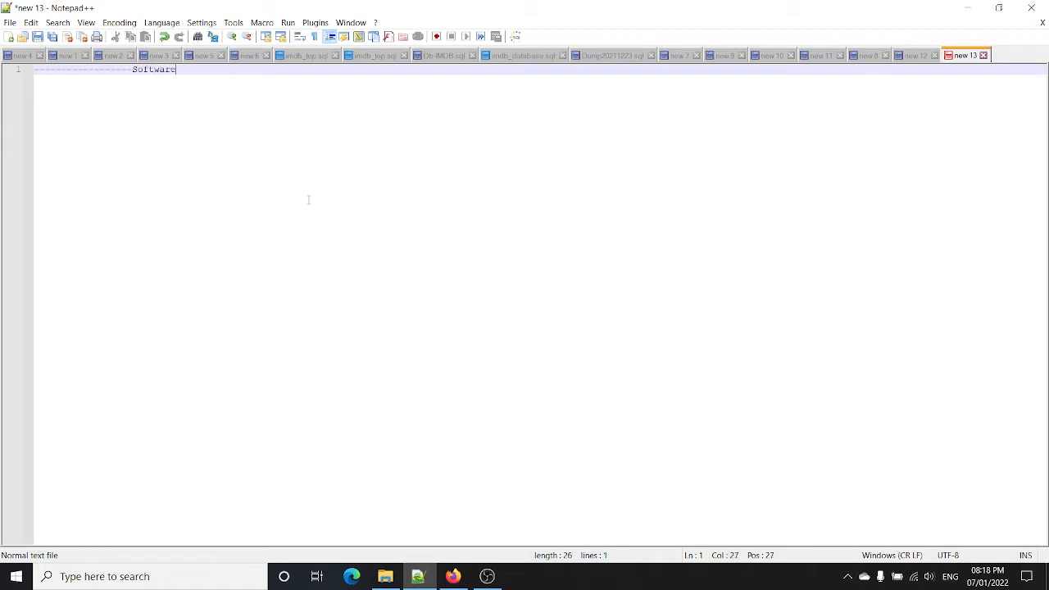
{"action": "type", "text": "s ------------------------"}
{"action": "key", "text": "Return"}
{"action": "key", "text": "Return"}
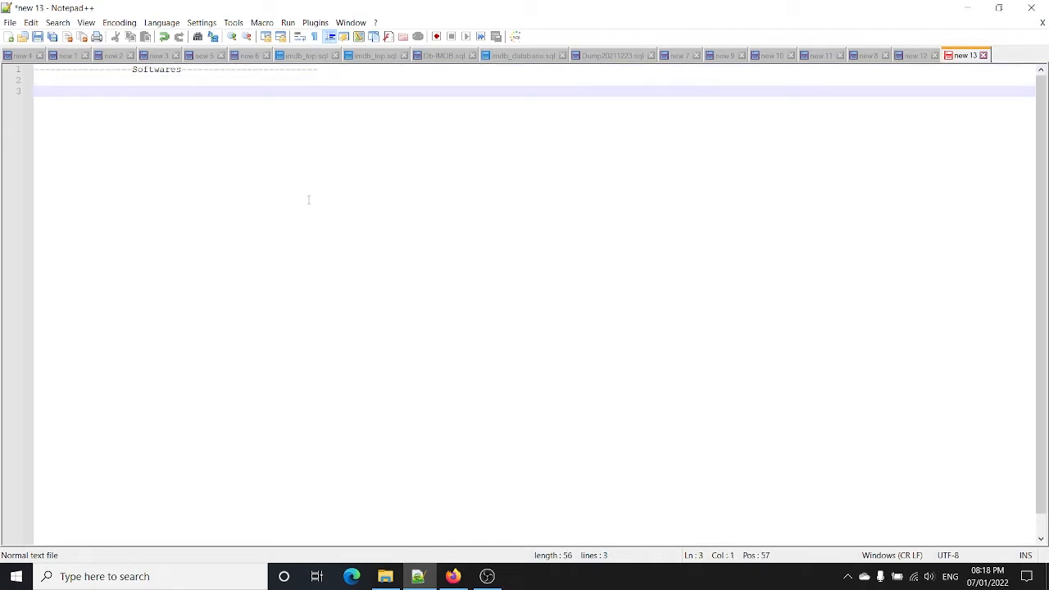
Step: Add items '1.VMWARE ----/---- VIRTUAL BOX' and '2.TERADATA MICHINE' below the heading
{"action": "type", "text": "1.VMWARE  ----/ VIRTUAL"}
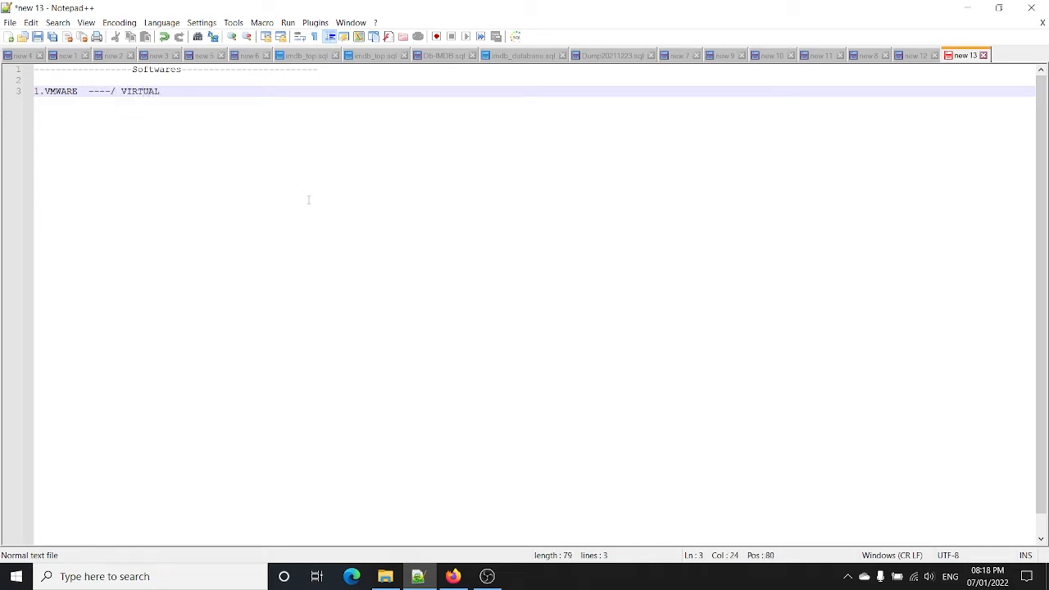
{"action": "type", "text": " BOC"}
{"action": "key", "text": "BackSpace"}
{"action": "type", "text": "X"}
{"action": "key", "text": "Left"}
{"action": "key", "text": "Left"}
{"action": "key", "text": "Left"}
{"action": "key", "text": "Left"}
{"action": "key", "text": "Left"}
{"action": "key", "text": "Left"}
{"action": "key", "text": "Left"}
{"action": "key", "text": "Left"}
{"action": "type", "text": "----"}
{"action": "left_click", "coordinate": [220, 91]}
{"action": "key", "text": "Return"}
{"action": "key", "text": "Return"}
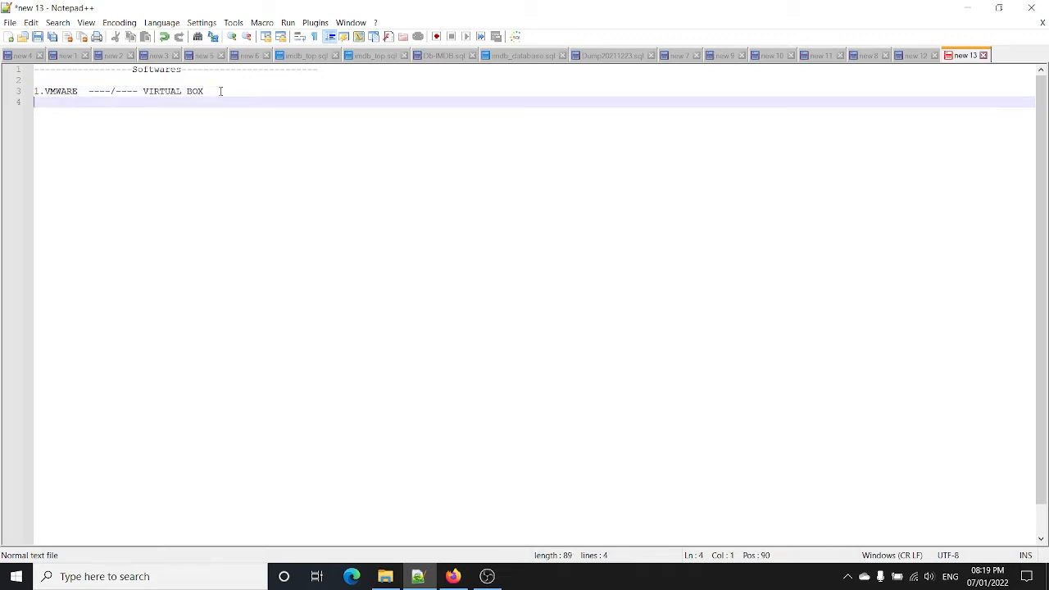
{"action": "type", "text": "2."}
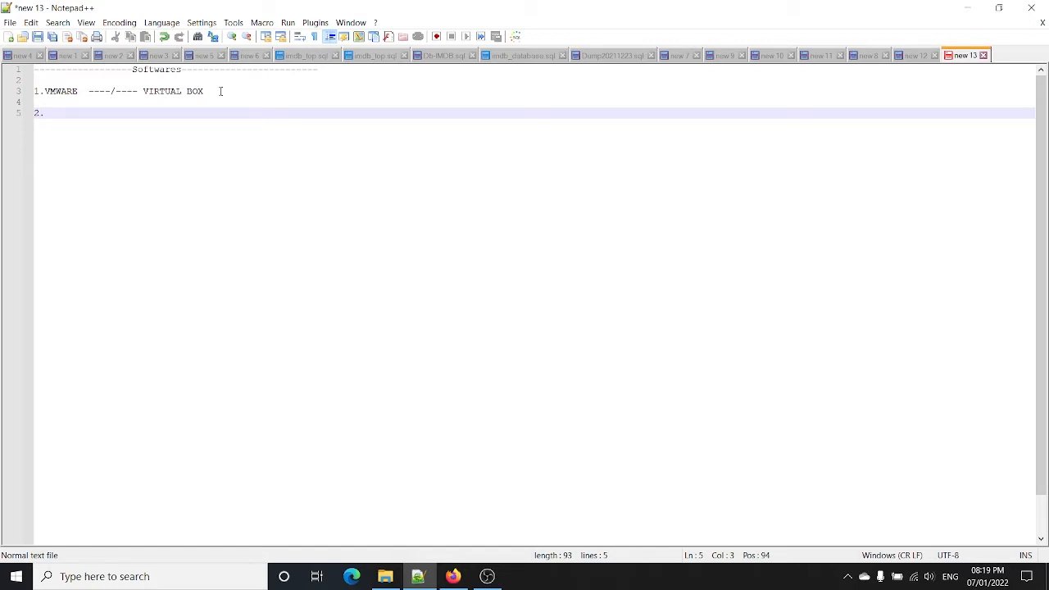
{"action": "type", "text": "TERADATA"}
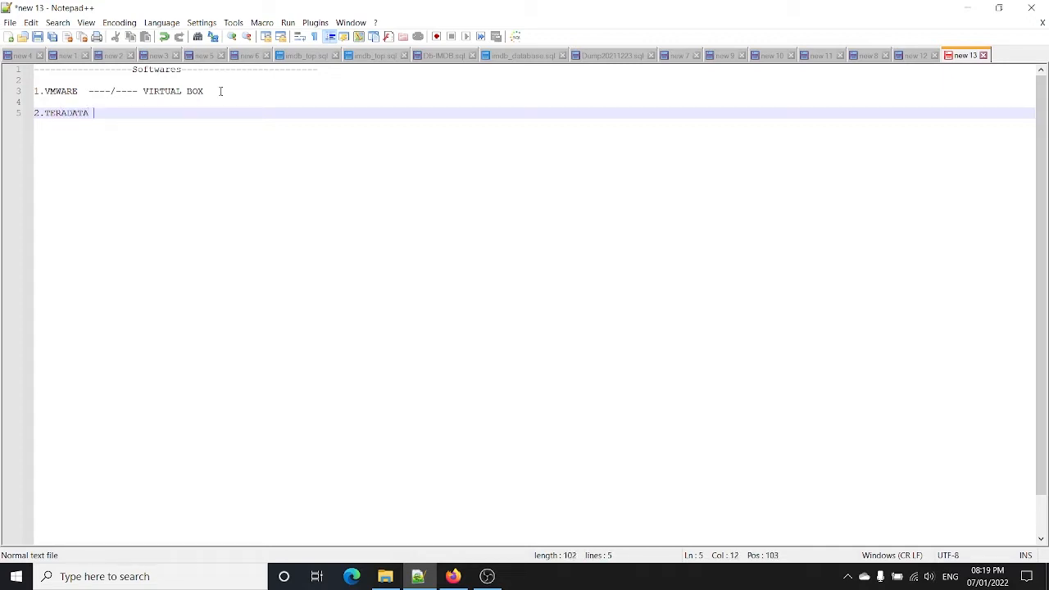
{"action": "type", "text": " MICHINE"}
Step: Add '3.TTU' and '4.TERADATA STUDIO' on blank-line-separated lines of the list
{"action": "key", "text": "Return"}
{"action": "key", "text": "Return"}
{"action": "type", "text": "3"}
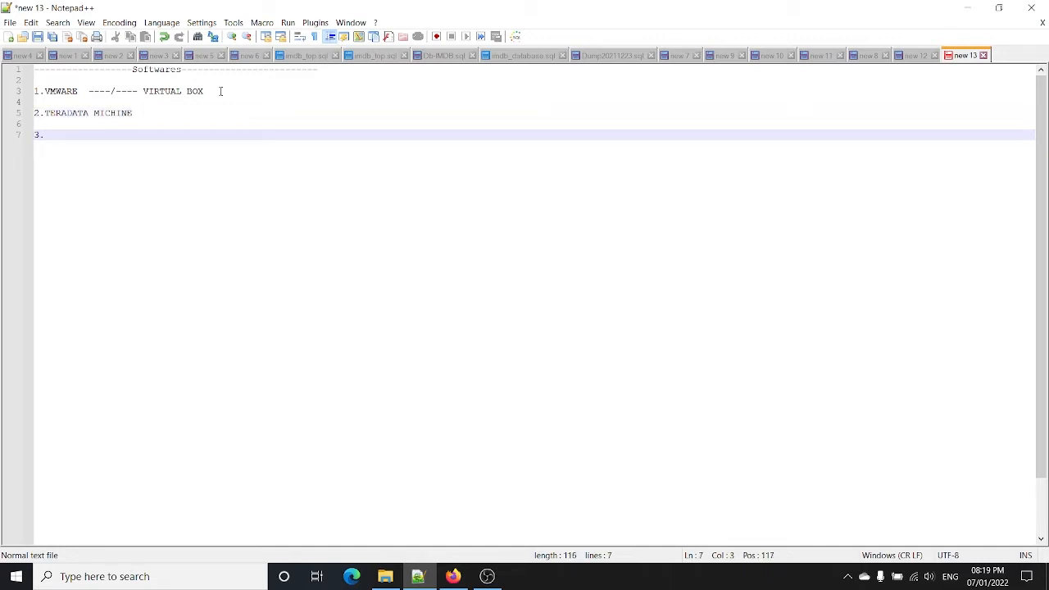
{"action": "type", "text": ".TTU"}
{"action": "key", "text": "Return"}
{"action": "key", "text": "Return"}
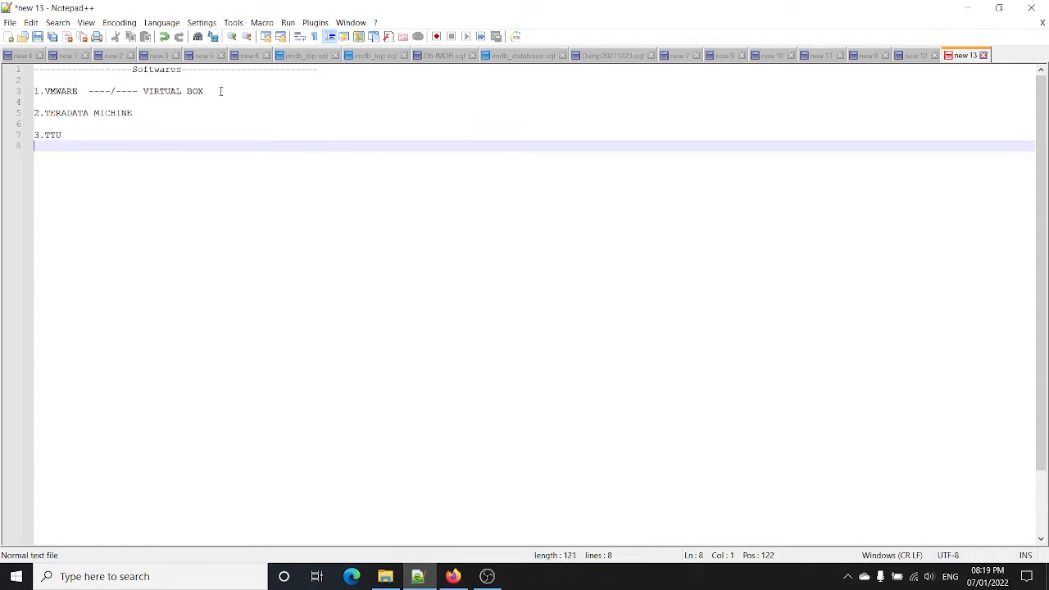
{"action": "type", "text": "4"}
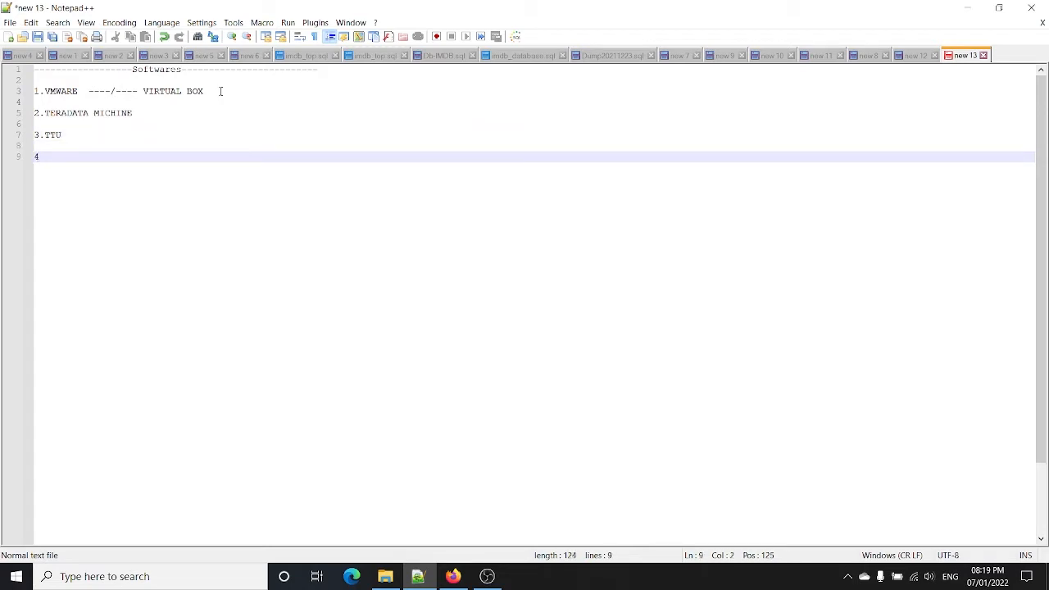
{"action": "type", "text": ".TERADATA STUDIO"}
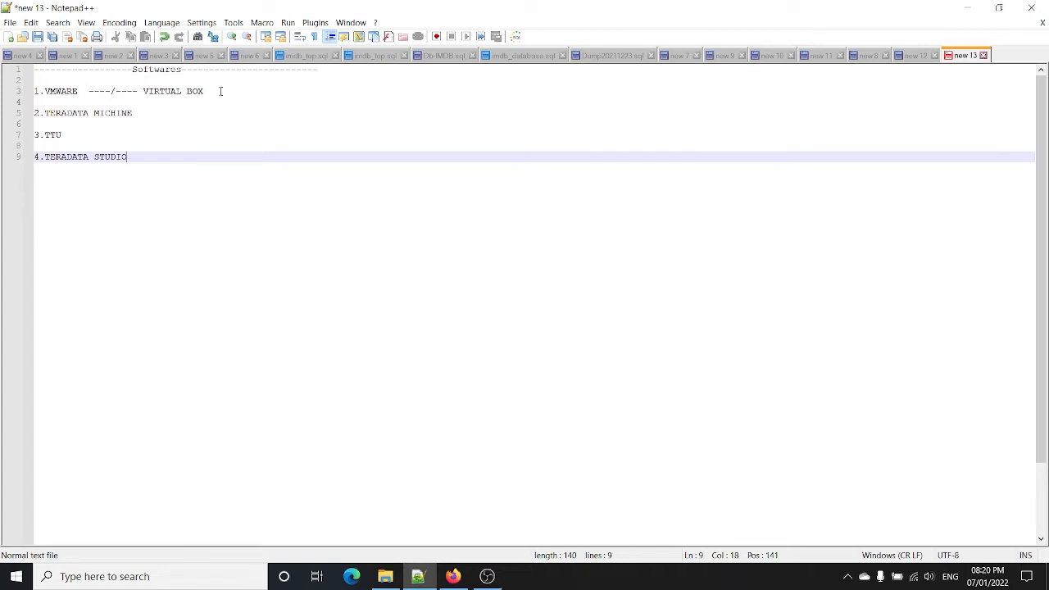
{"action": "left_click", "coordinate": [17, 93]}
{"action": "left_click", "coordinate": [311, 250]}
{"action": "left_click", "coordinate": [455, 578]}
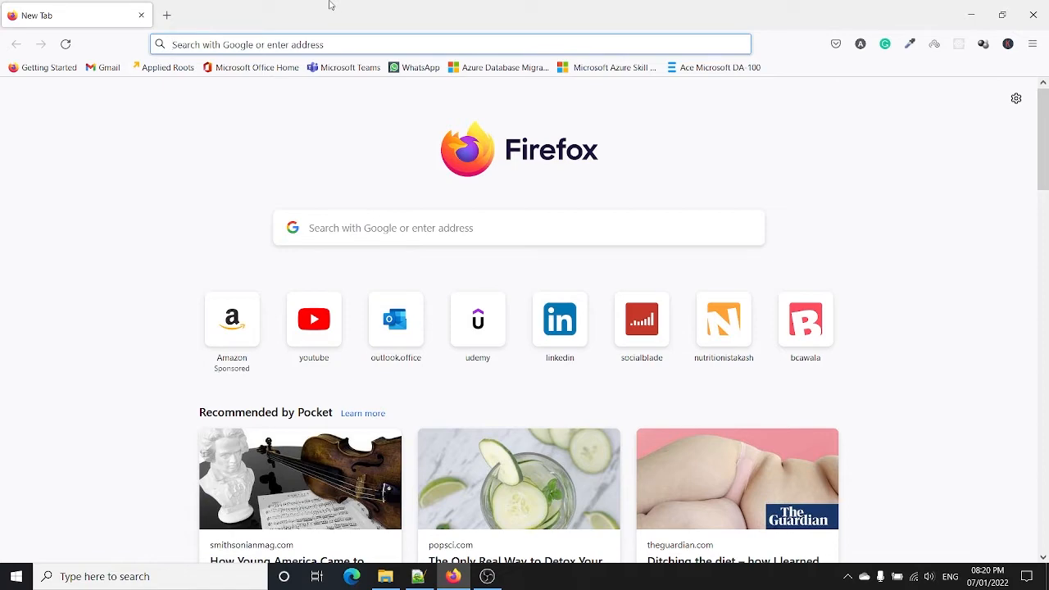
Step: Search Google for vmware workstation and open the Download VMware Workstation Pro result in a new tab
{"action": "type", "text": "vmware"}
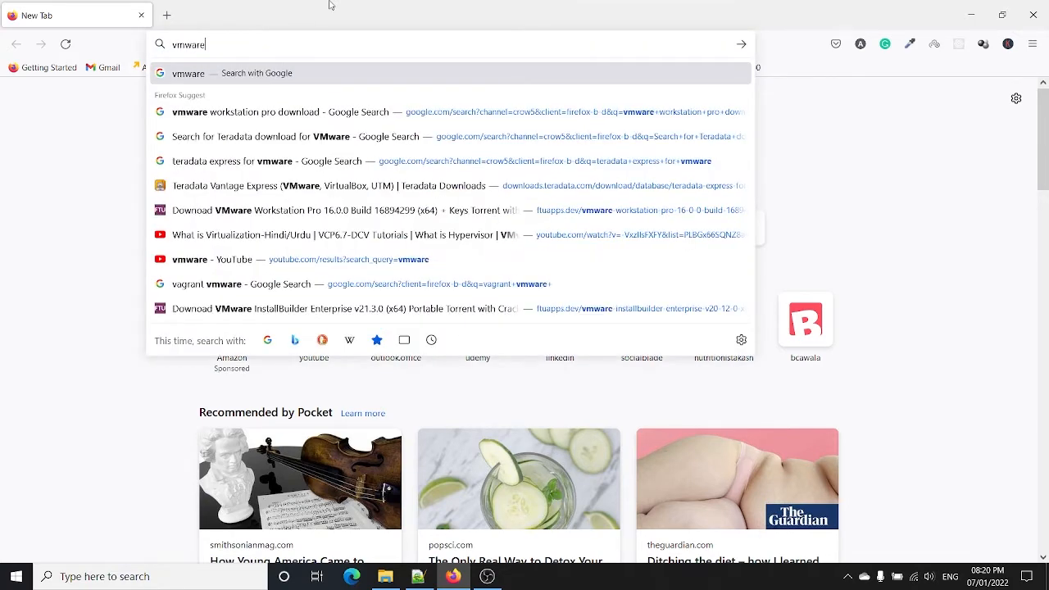
{"action": "key", "text": "Down"}
{"action": "key", "text": "Down"}
{"action": "key", "text": "Down"}
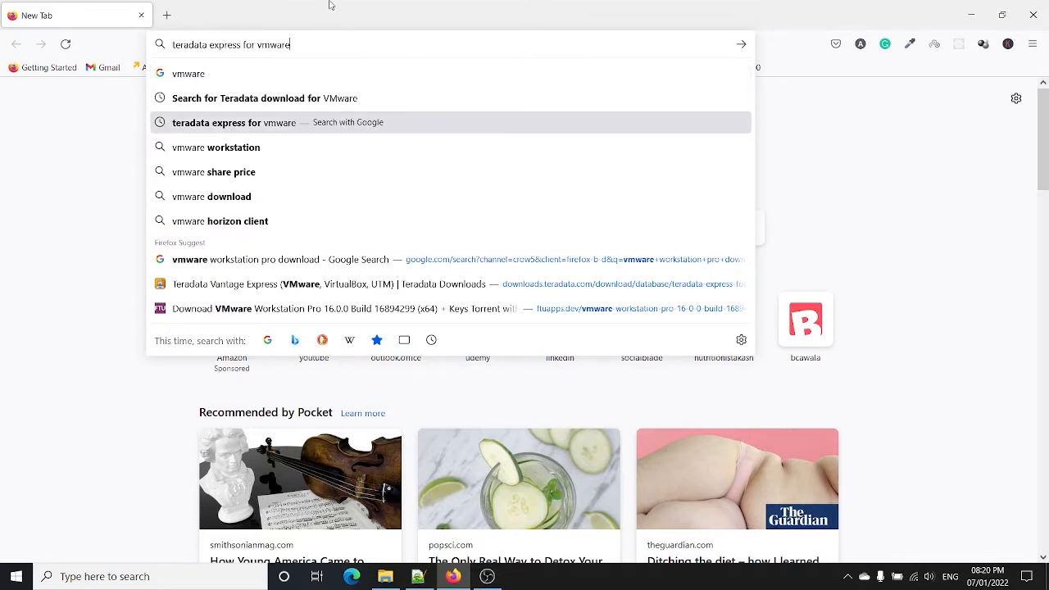
{"action": "key", "text": "Return"}
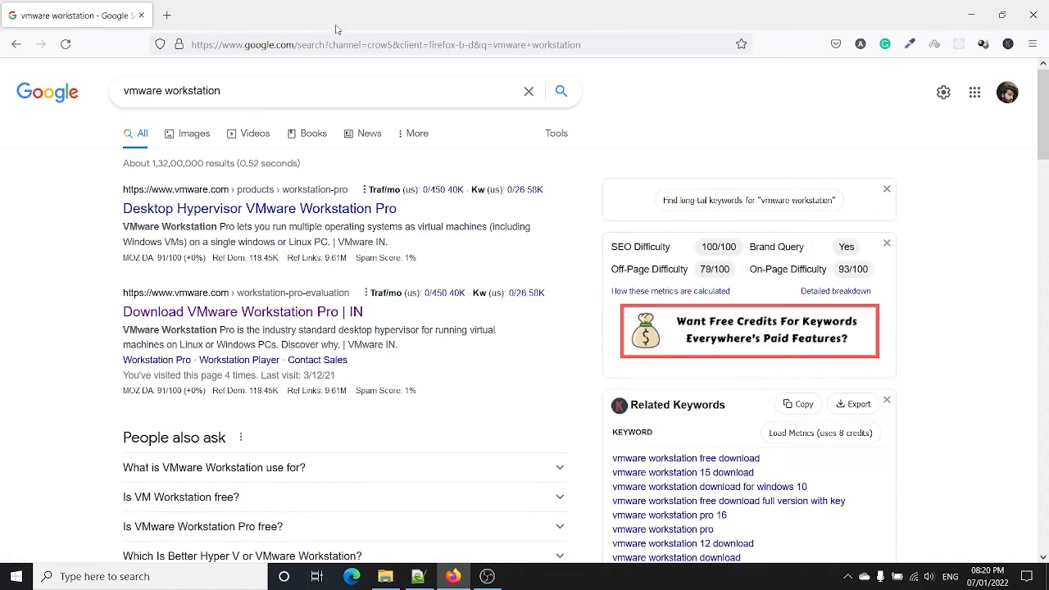
{"action": "right_click", "coordinate": [294, 318]}
{"action": "key", "text": "t"}
{"action": "left_click", "coordinate": [187, 8]}
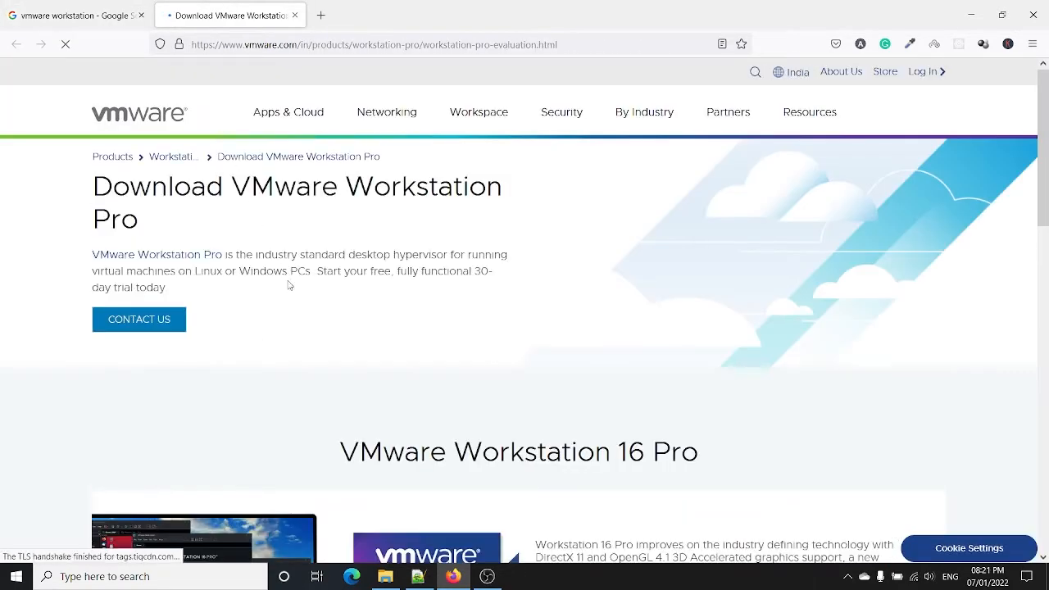
{"action": "scroll", "coordinate": [290, 286], "scroll_direction": "down", "scroll_amount": 8}
{"action": "scroll", "coordinate": [289, 286], "scroll_direction": "up", "scroll_amount": 2}
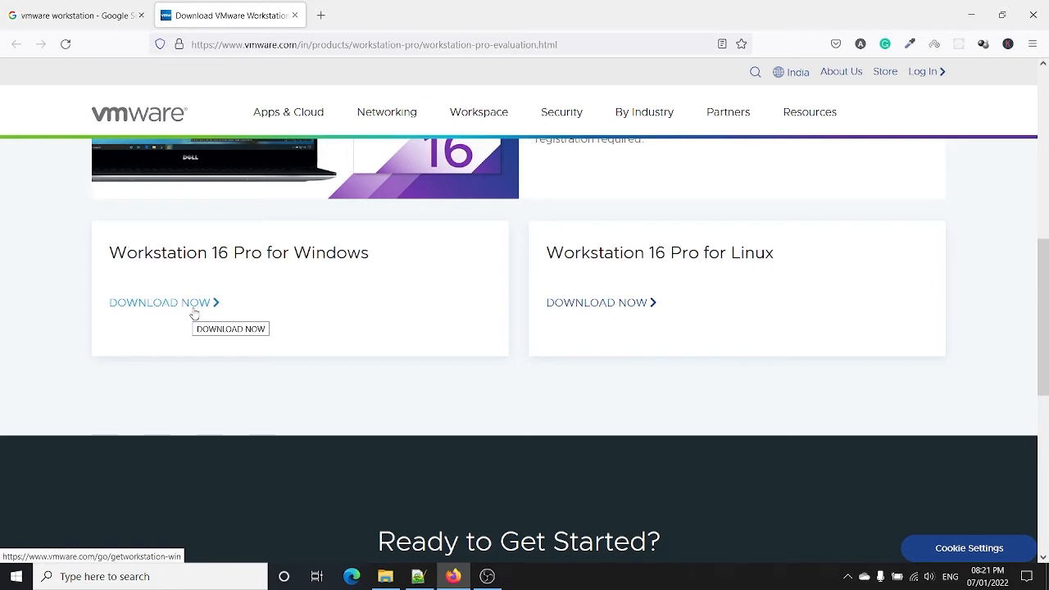
{"action": "left_click", "coordinate": [385, 577]}
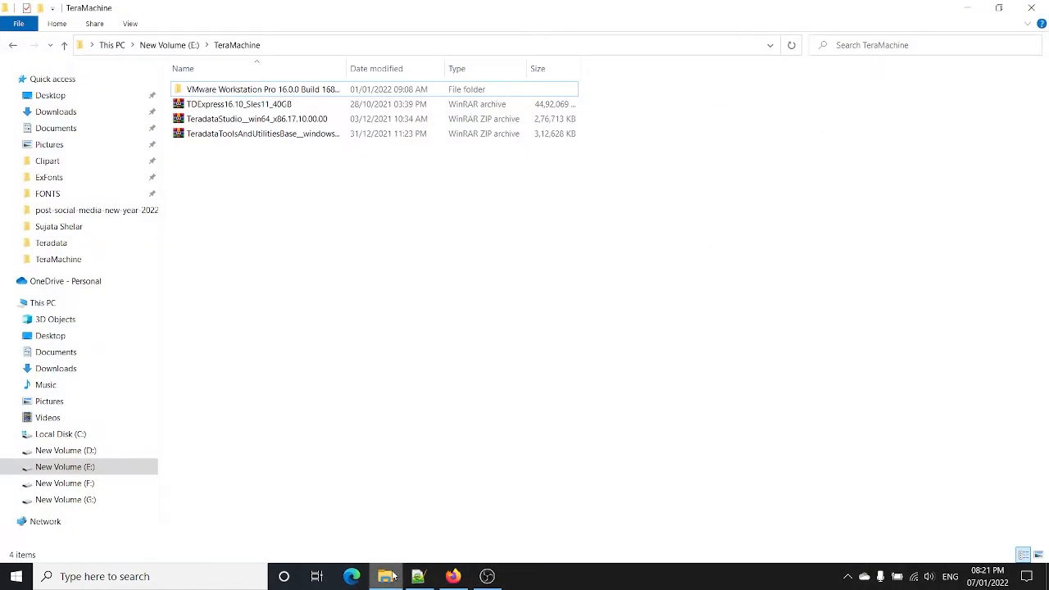
{"action": "left_click", "coordinate": [393, 577]}
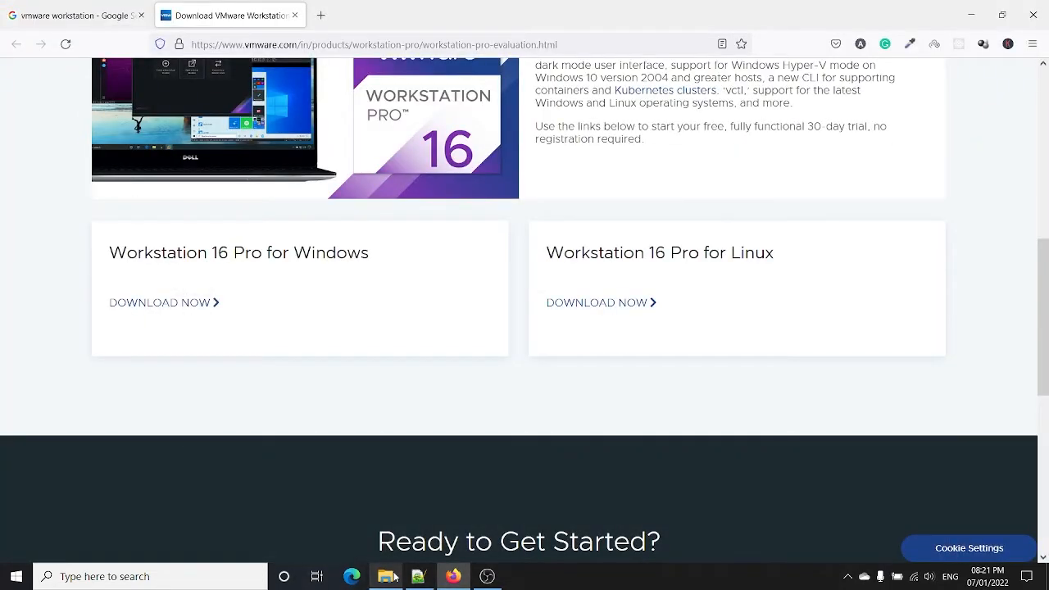
{"action": "left_click", "coordinate": [393, 576]}
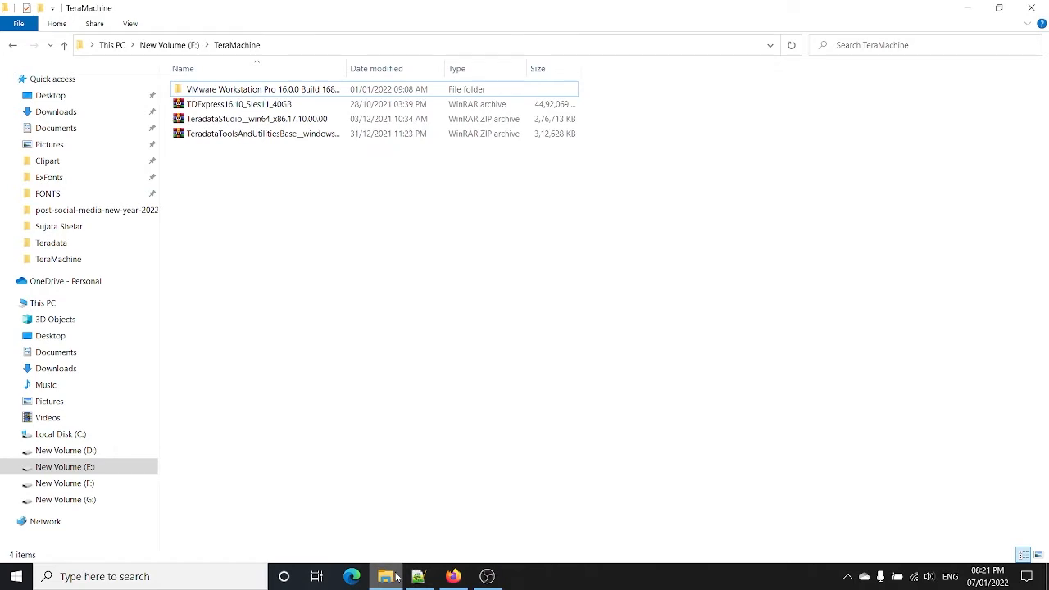
{"action": "left_click", "coordinate": [395, 577]}
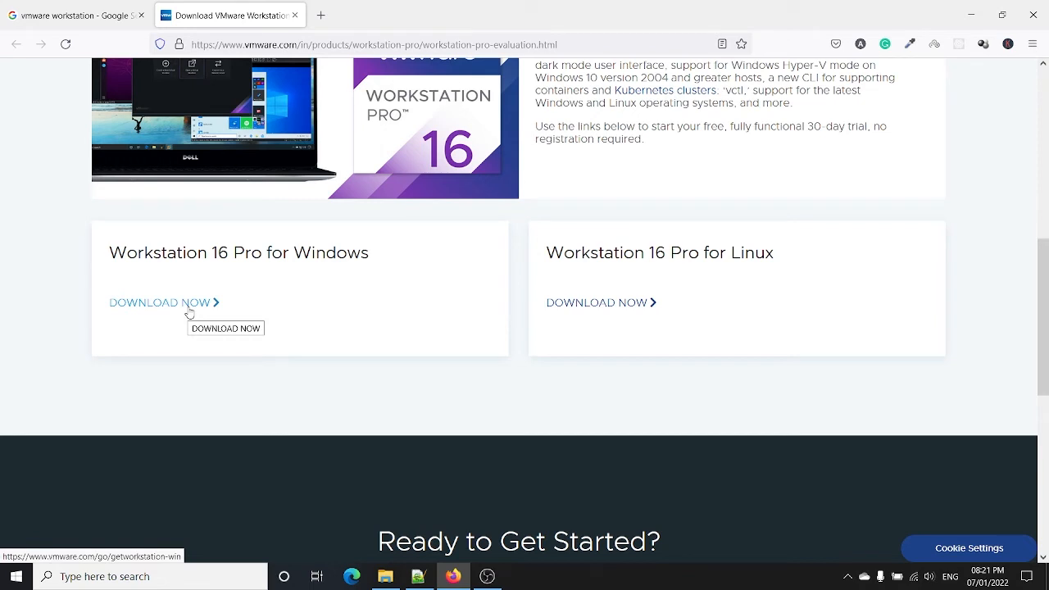
{"action": "left_click", "coordinate": [320, 16]}
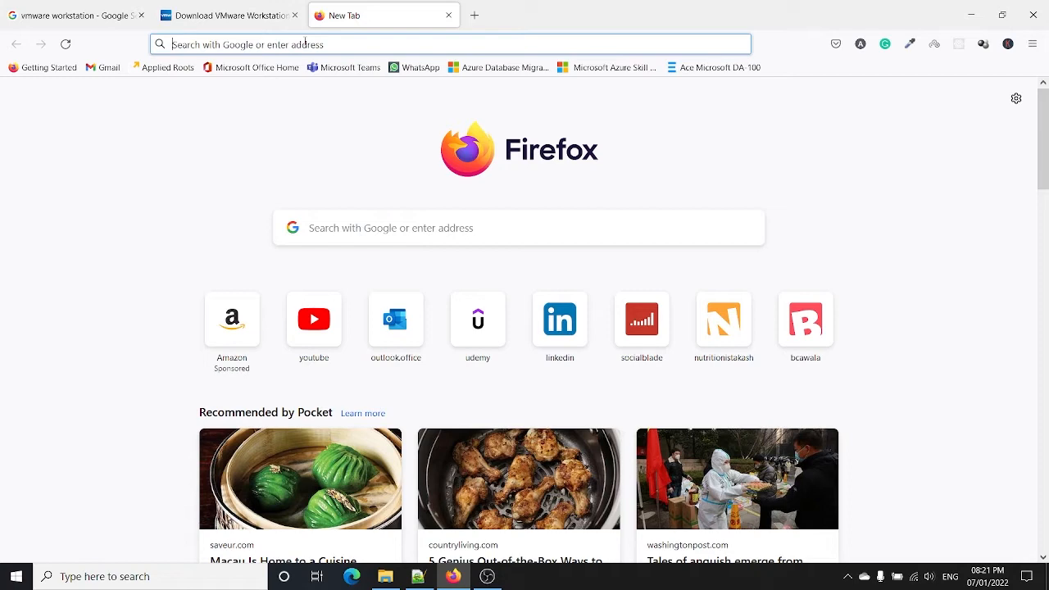
Step: Go to downloads.teradata.com and open its Register page in a new tab
{"action": "type", "text": "downloads.teradata.com/"}
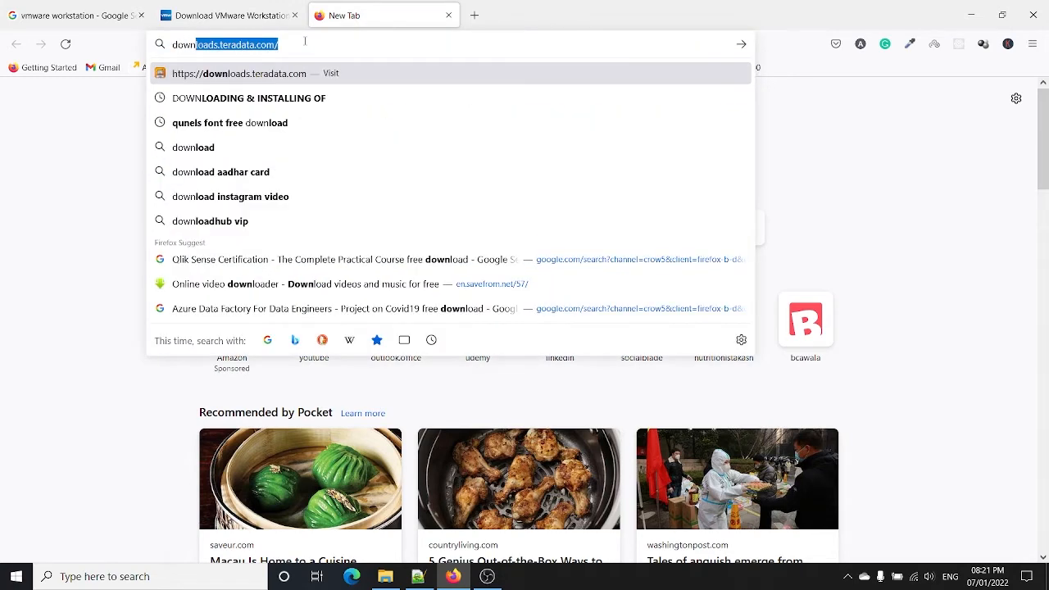
{"action": "key", "text": "Return"}
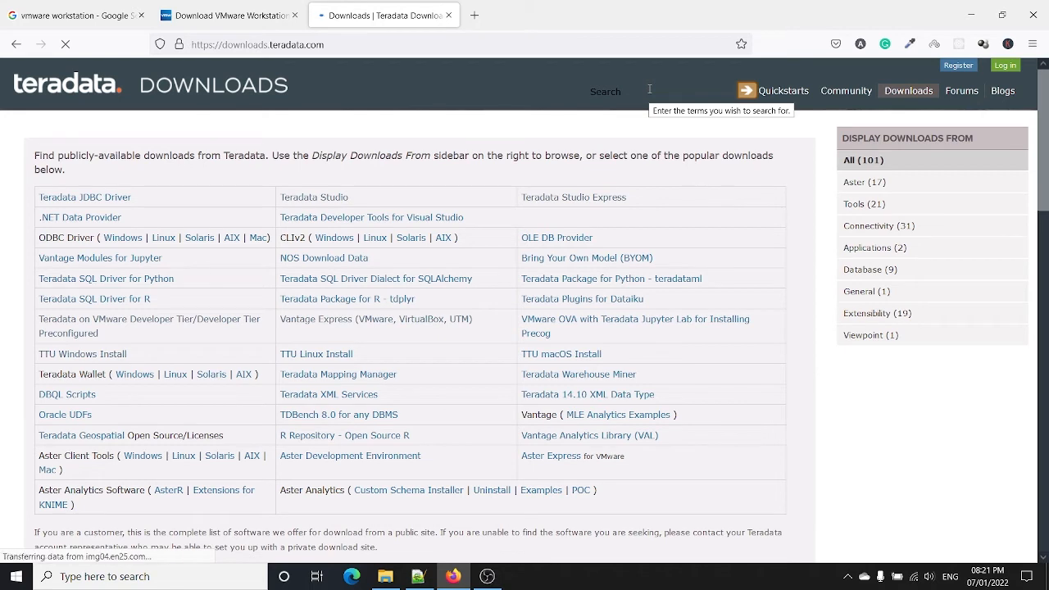
{"action": "right_click", "coordinate": [959, 66]}
{"action": "left_click", "coordinate": [966, 79]}
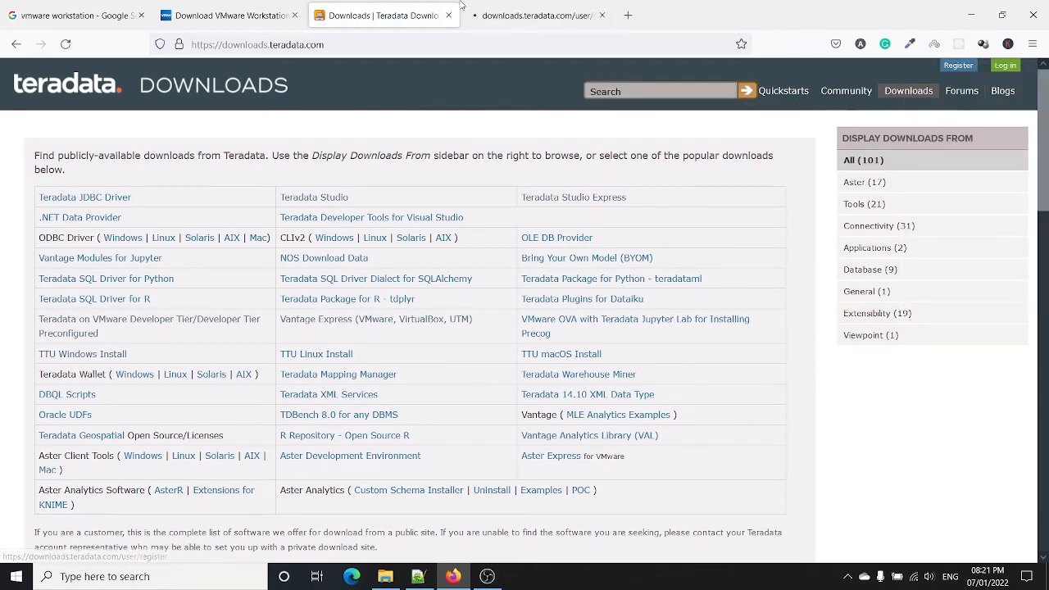
{"action": "left_click", "coordinate": [517, 6]}
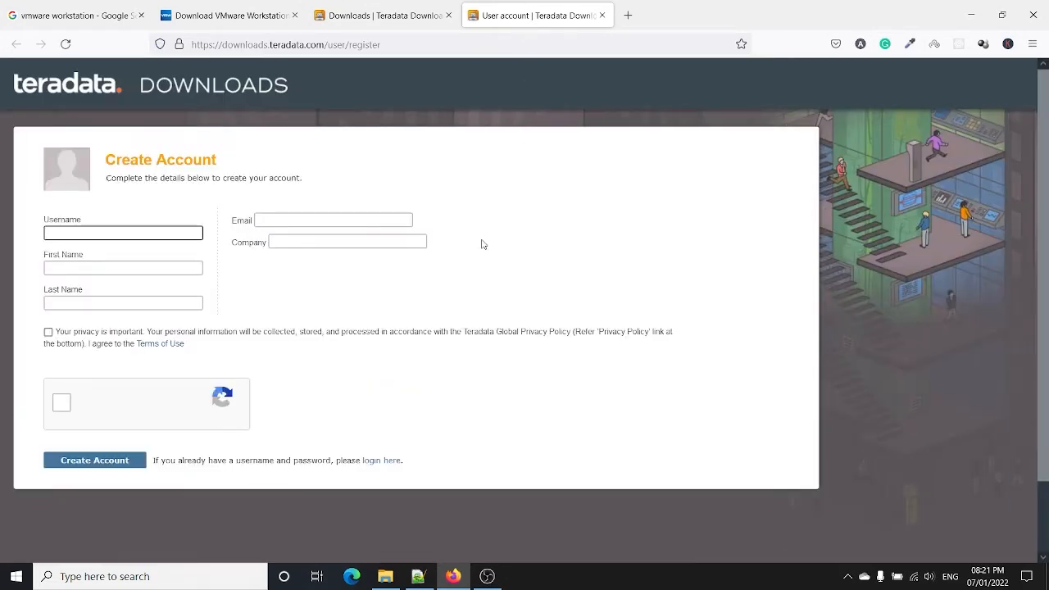
Step: Look over the Company and Email registration fields, then return to the public downloads list
{"action": "left_click", "coordinate": [354, 240]}
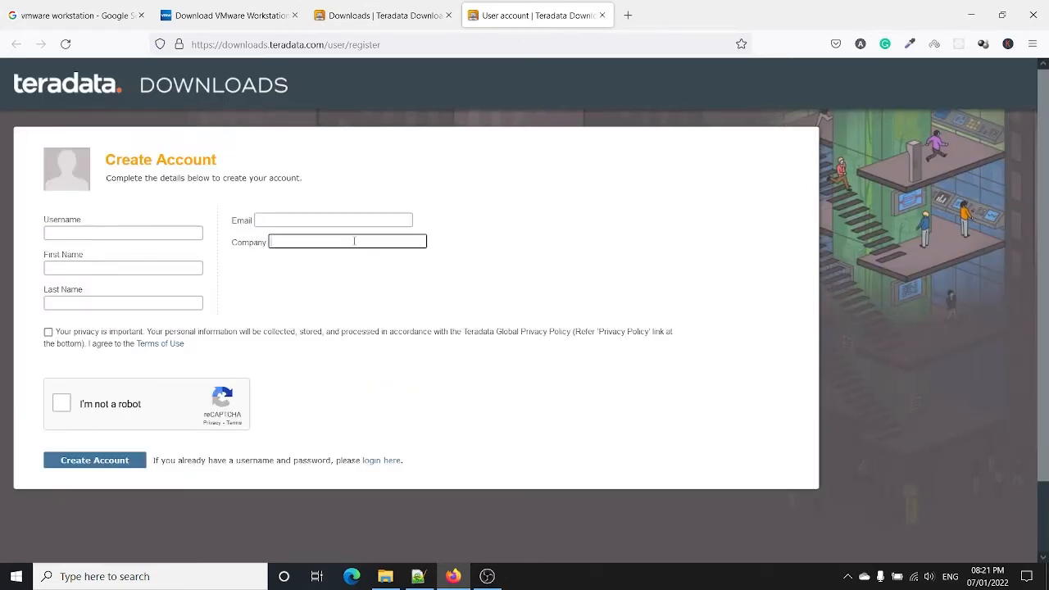
{"action": "left_click", "coordinate": [336, 217]}
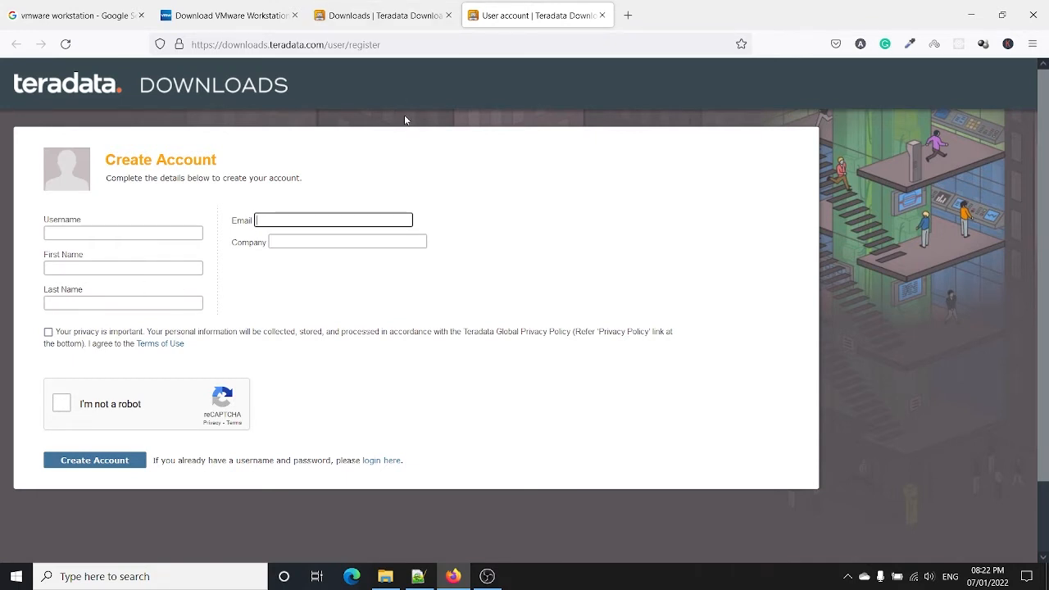
{"action": "left_click", "coordinate": [381, 14]}
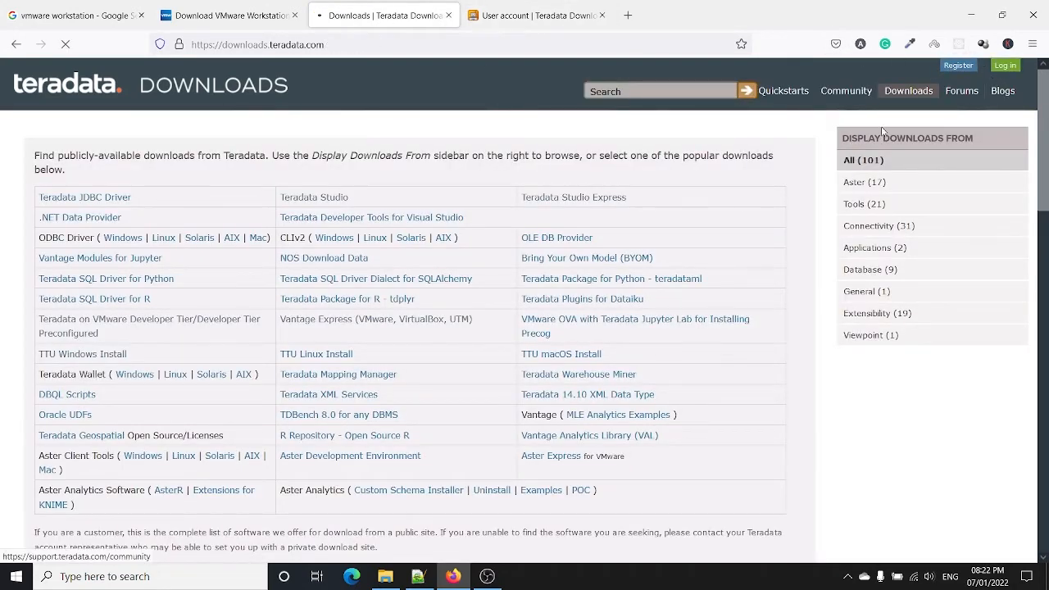
Step: Log in with the saved credentials and open Vantage Express in a background tab
{"action": "left_click", "coordinate": [286, 220]}
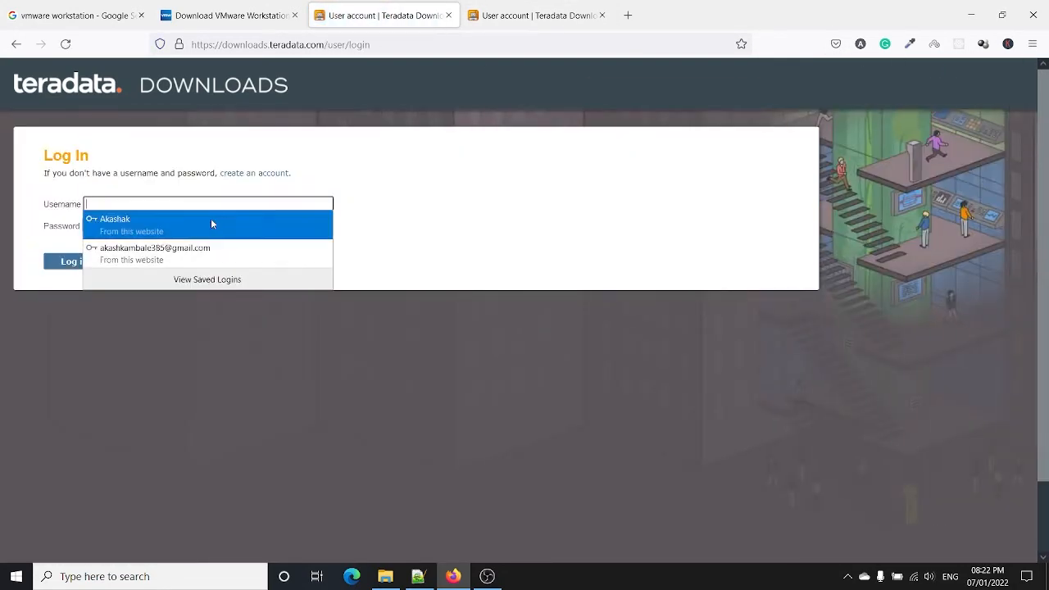
{"action": "left_click", "coordinate": [210, 218]}
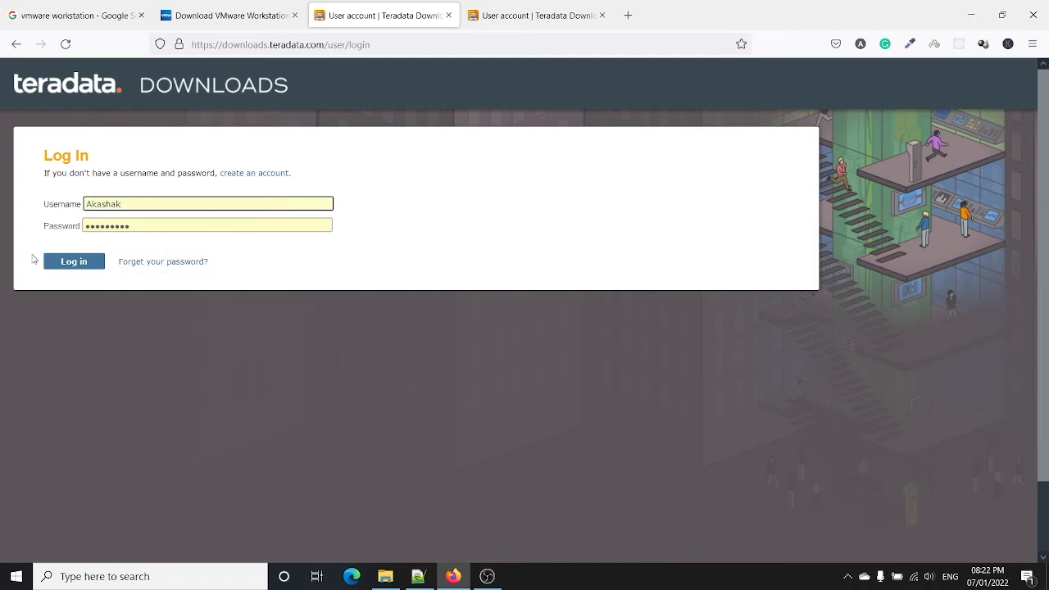
{"action": "left_click", "coordinate": [140, 225]}
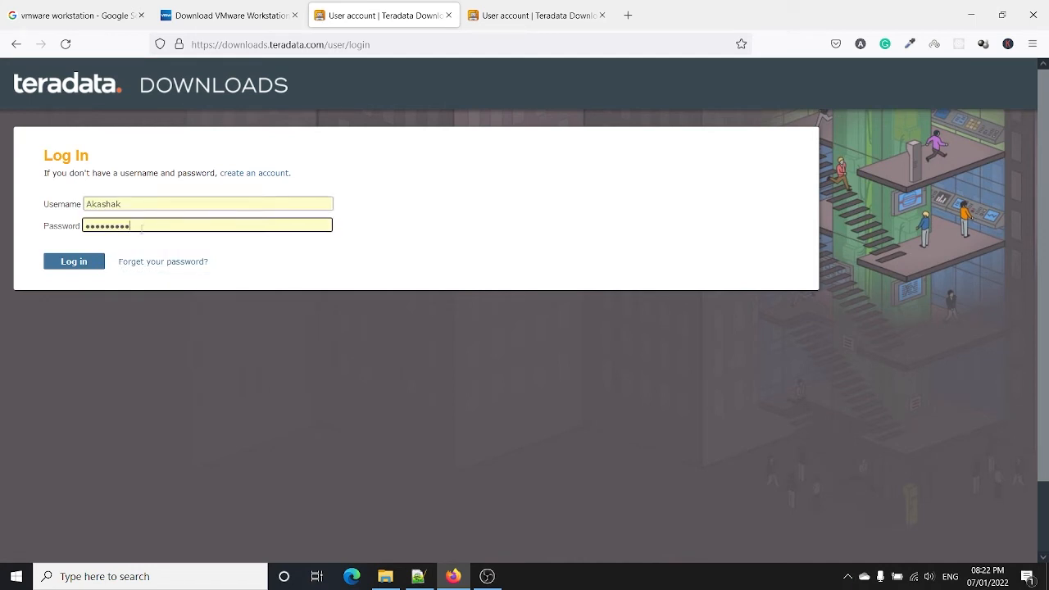
{"action": "left_click", "coordinate": [68, 264]}
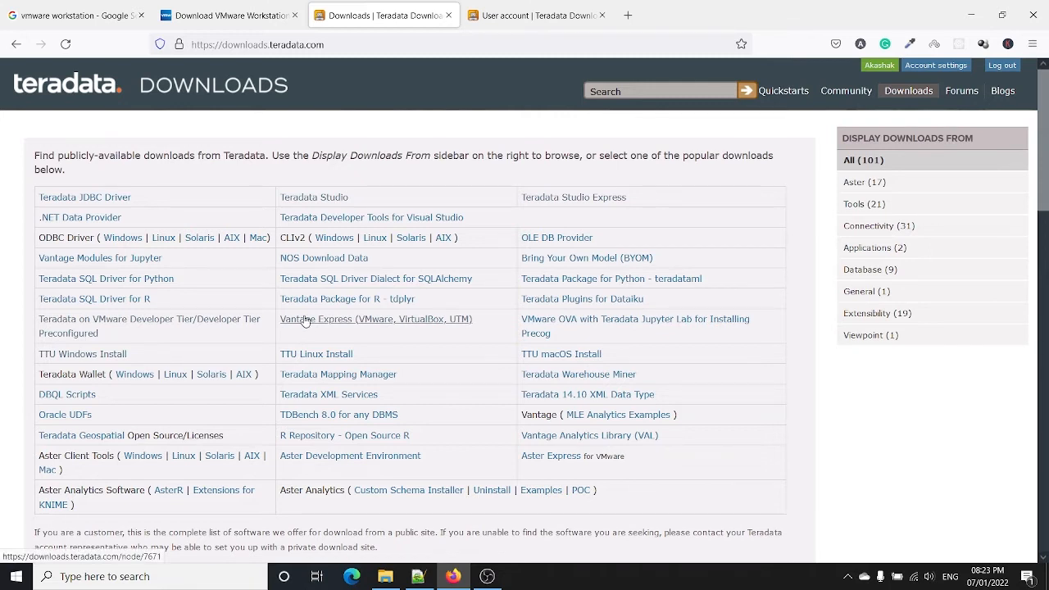
{"action": "right_click", "coordinate": [305, 322]}
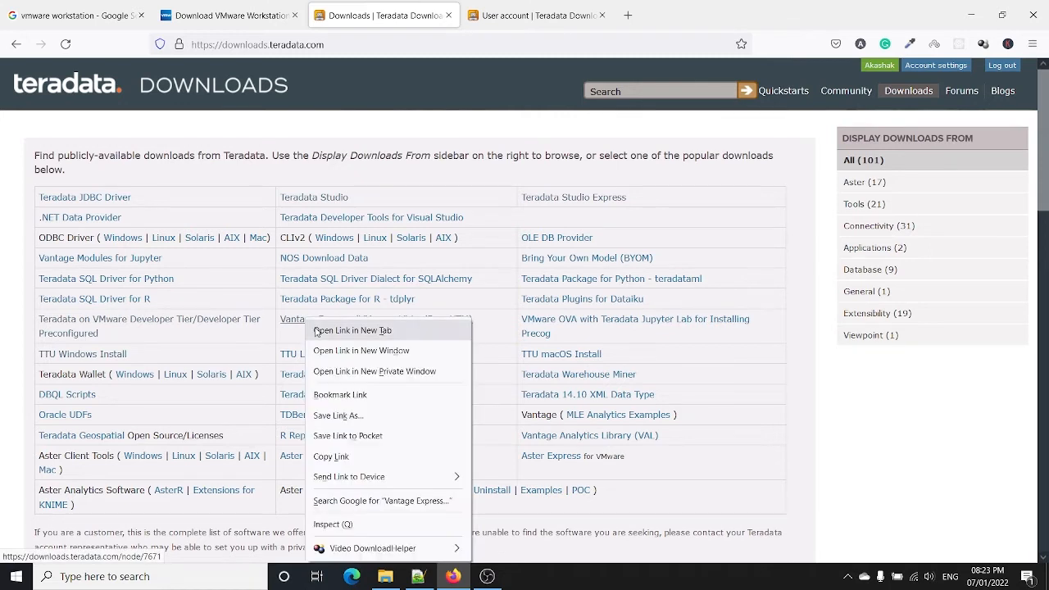
{"action": "left_click", "coordinate": [317, 331]}
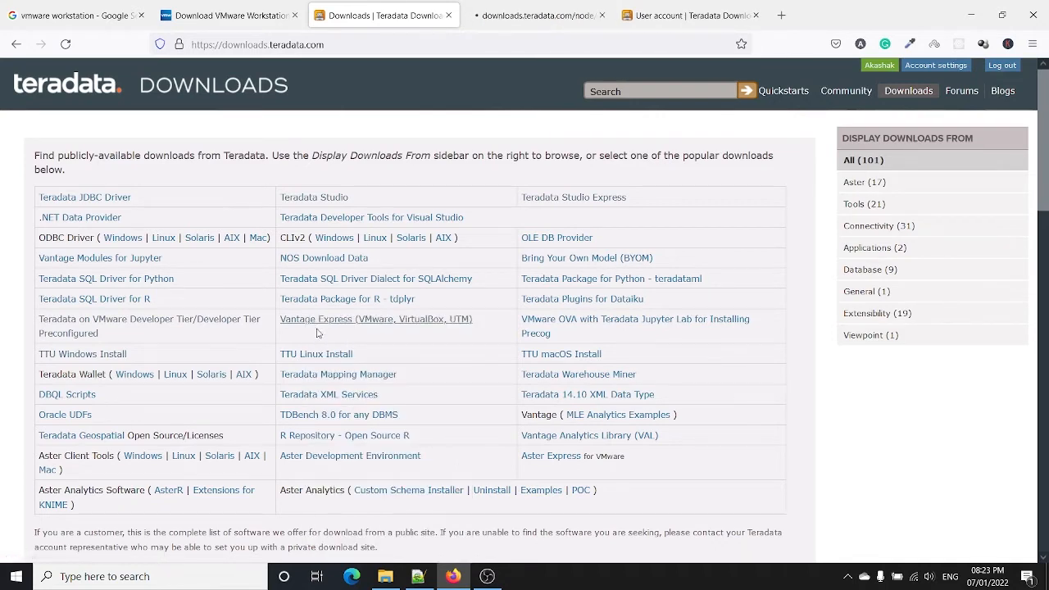
Step: Append 'DOWNLODING' to both the 1.VMWARE and 2.TERADATA MICHINE lines
{"action": "left_click", "coordinate": [418, 576]}
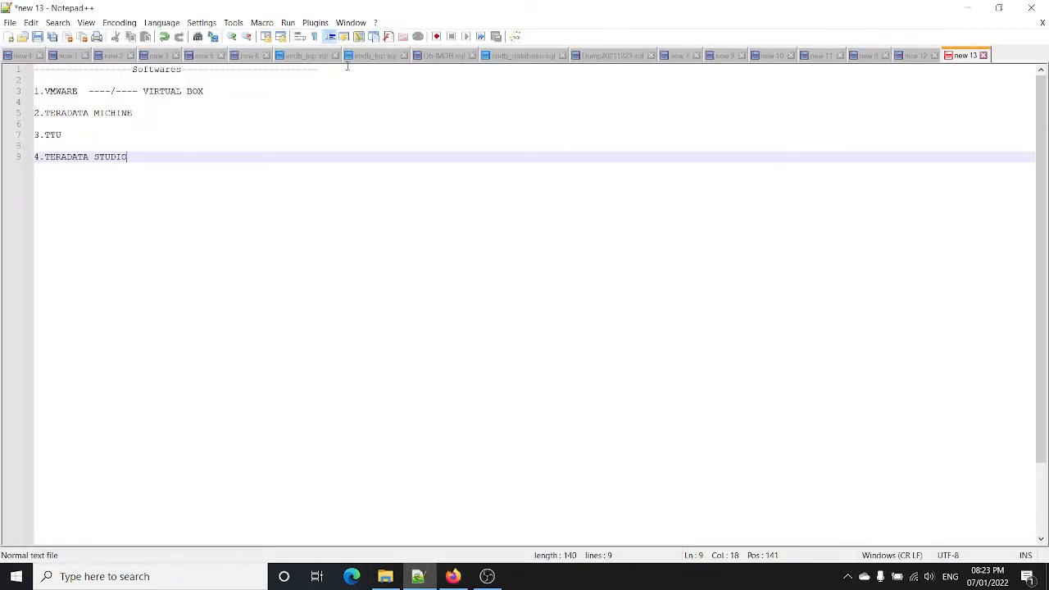
{"action": "left_click", "coordinate": [295, 93]}
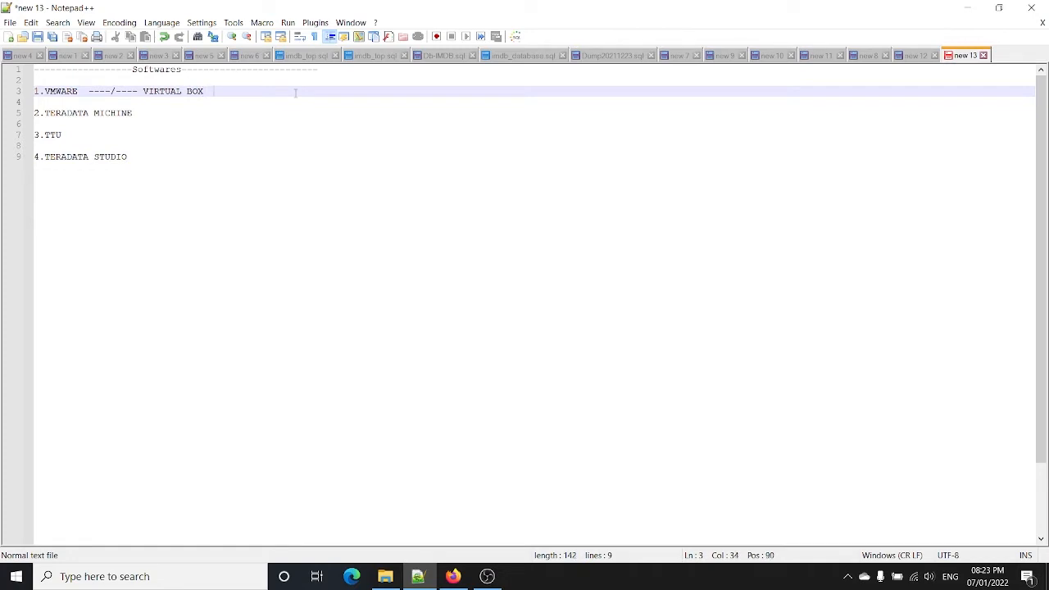
{"action": "type", "text": "DOWNLODING"}
{"action": "double_click", "coordinate": [281, 91]}
{"action": "key", "text": "ctrl+c"}
{"action": "left_click", "coordinate": [258, 113]}
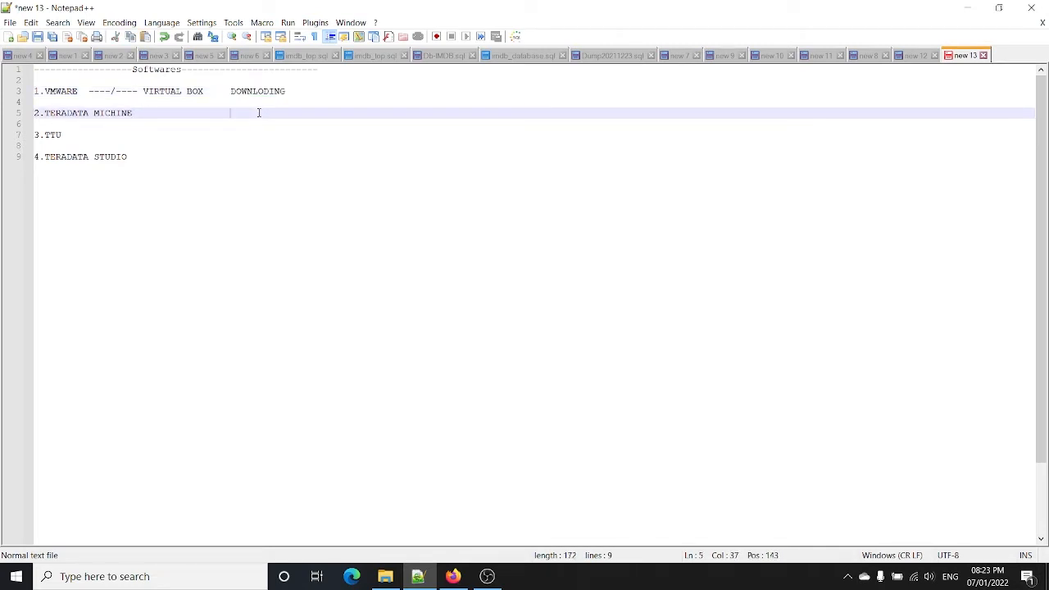
{"action": "key", "text": "ctrl+v"}
{"action": "left_click", "coordinate": [967, 8]}
Step: Switch to the Vantage Express page and scroll to its versions, 17.10 newest
{"action": "left_click", "coordinate": [569, 9]}
{"action": "scroll", "coordinate": [434, 250], "scroll_direction": "down", "scroll_amount": 3}
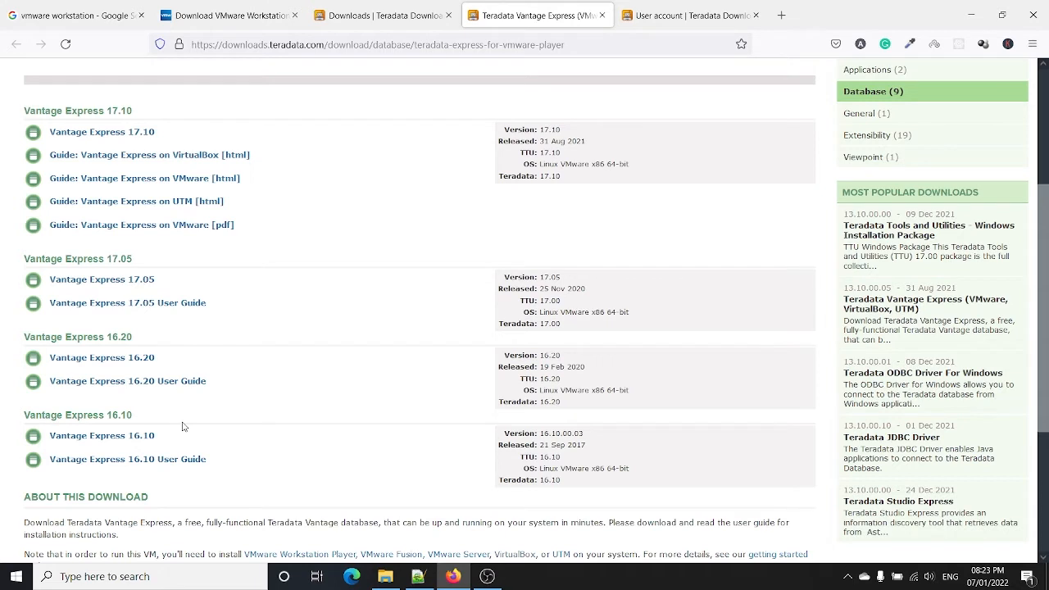
Step: Pick Vantage Express 16.10, scroll through its License Agreement and click I Agree
{"action": "left_click", "coordinate": [141, 441]}
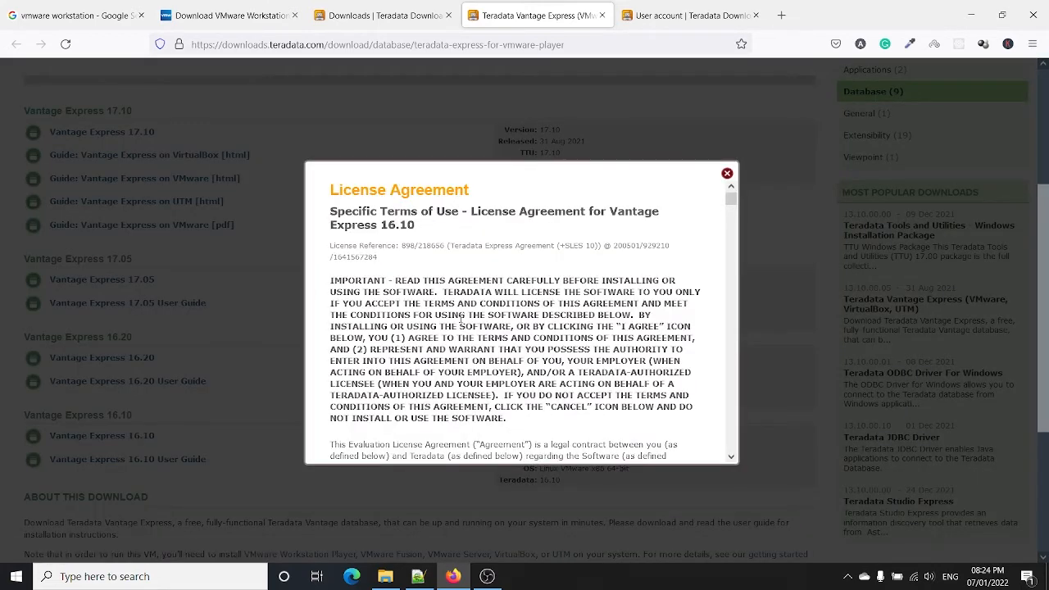
{"action": "scroll", "coordinate": [537, 293], "scroll_direction": "down", "scroll_amount": 10}
{"action": "scroll", "coordinate": [536, 293], "scroll_direction": "down", "scroll_amount": 15}
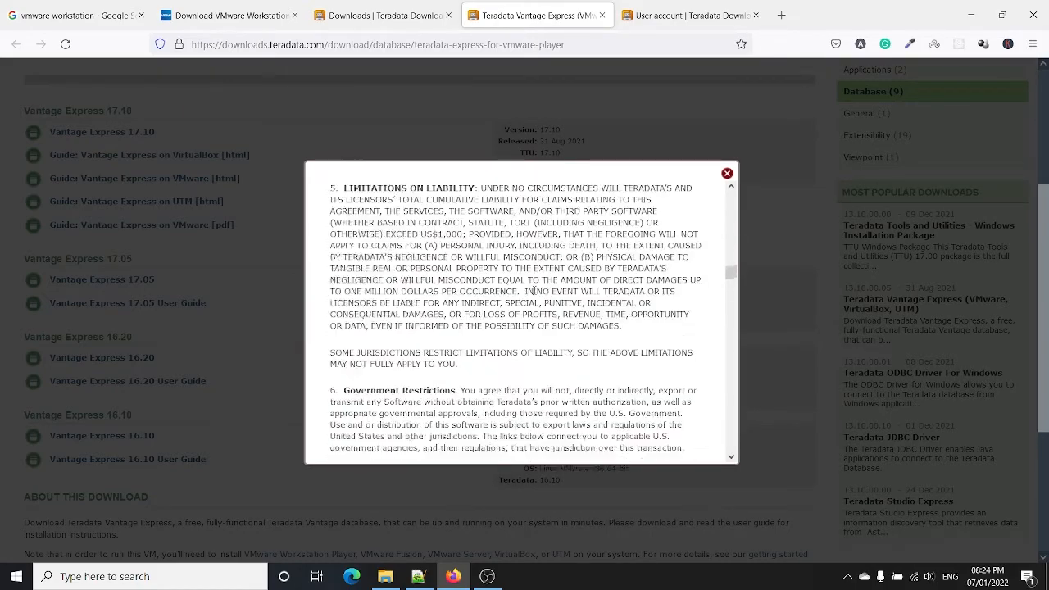
{"action": "scroll", "coordinate": [519, 306], "scroll_direction": "down", "scroll_amount": 20}
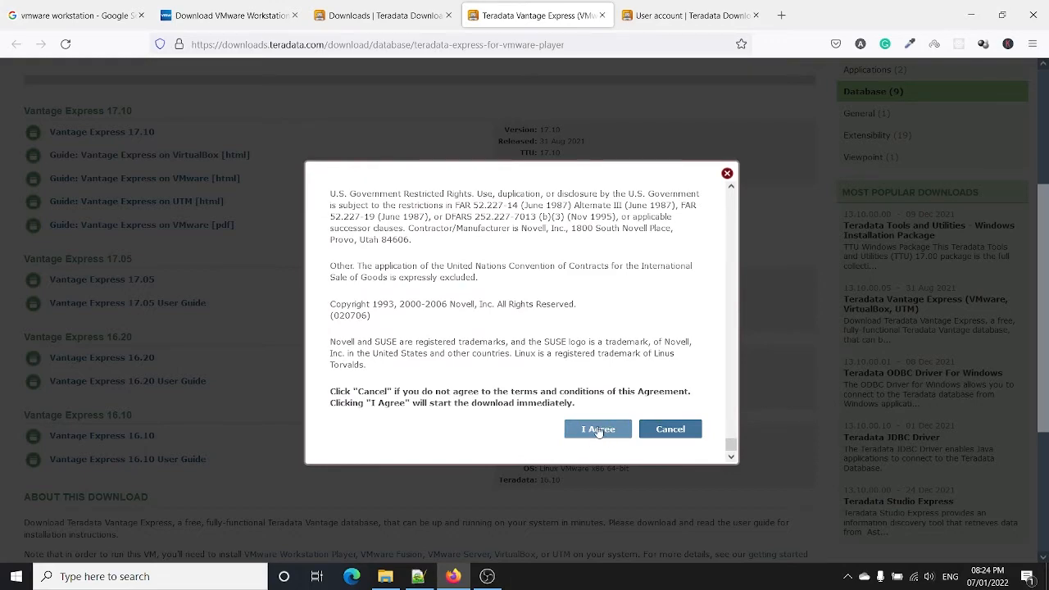
{"action": "left_click", "coordinate": [598, 430]}
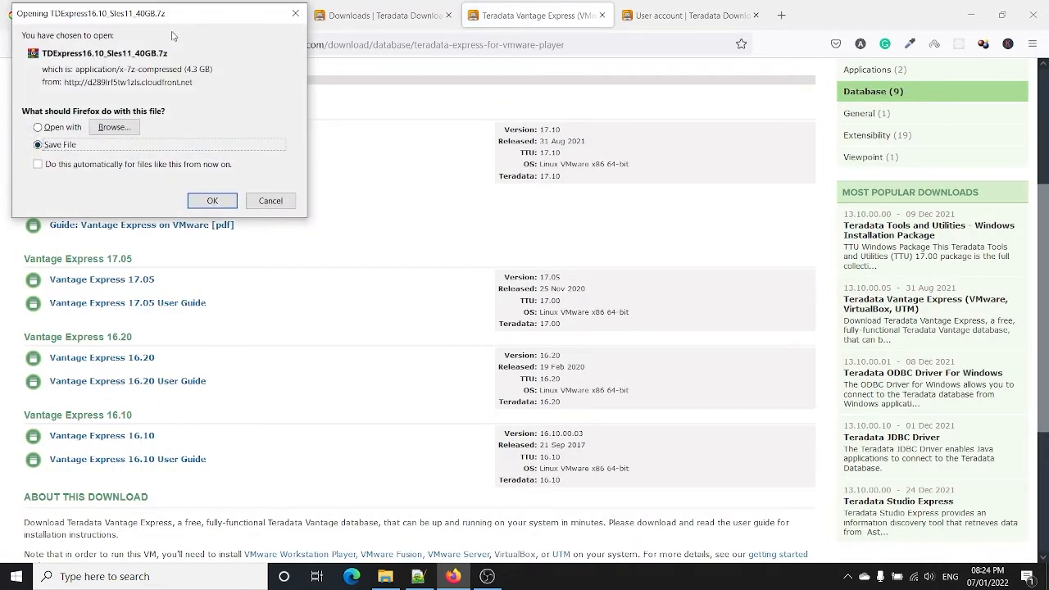
Step: Cancel the Vantage Express file-save prompt and search the downloads list for 'ttu'
{"action": "left_click_drag", "start_coordinate": [120, 21], "coordinate": [339, 133]}
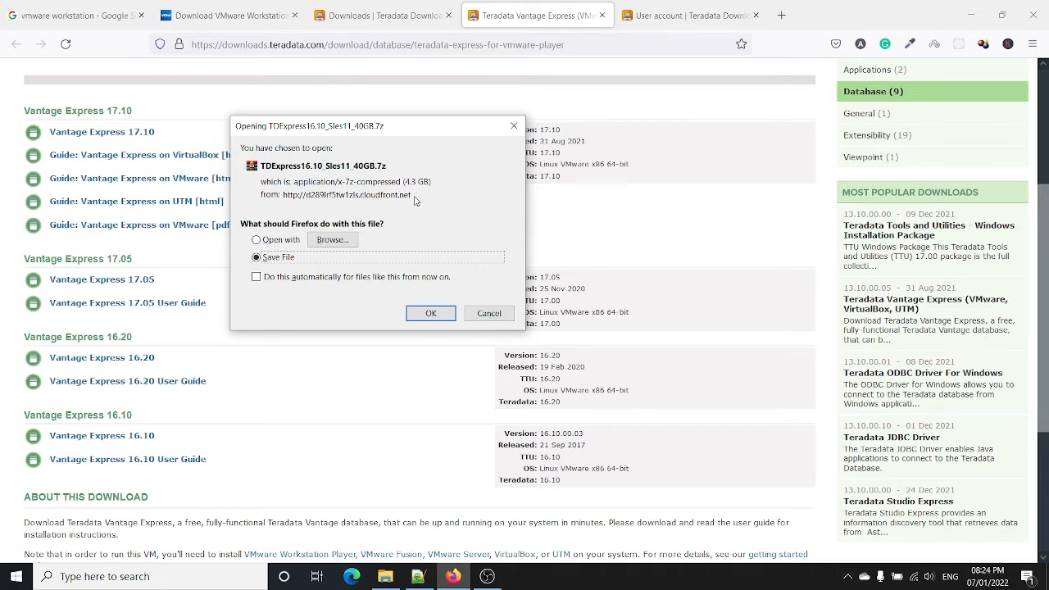
{"action": "left_click", "coordinate": [483, 315]}
{"action": "left_click", "coordinate": [378, 13]}
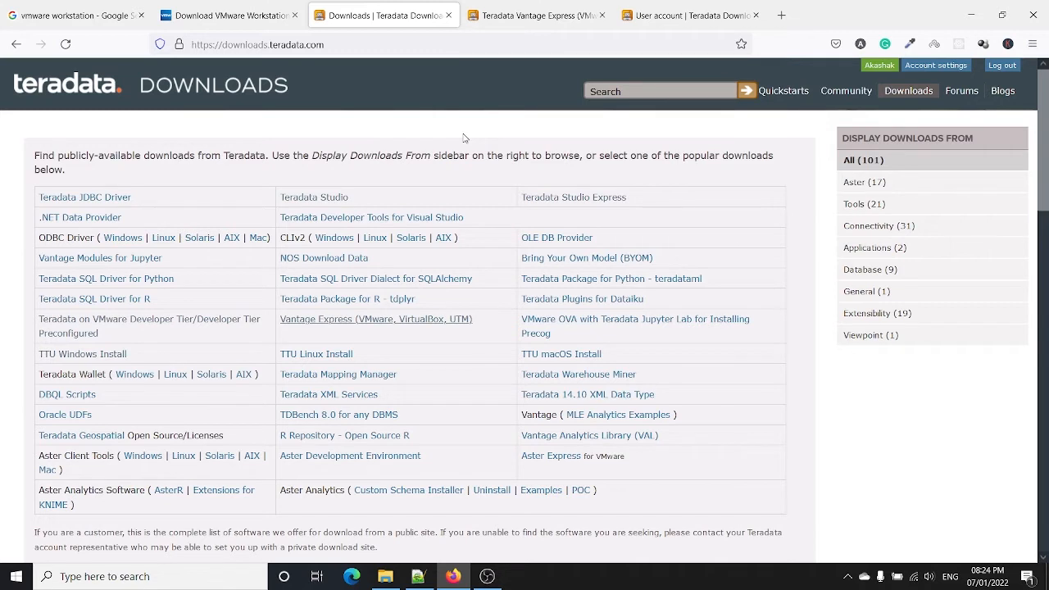
{"action": "left_click", "coordinate": [636, 90]}
{"action": "type", "text": "ttu"}
{"action": "key", "text": "Return"}
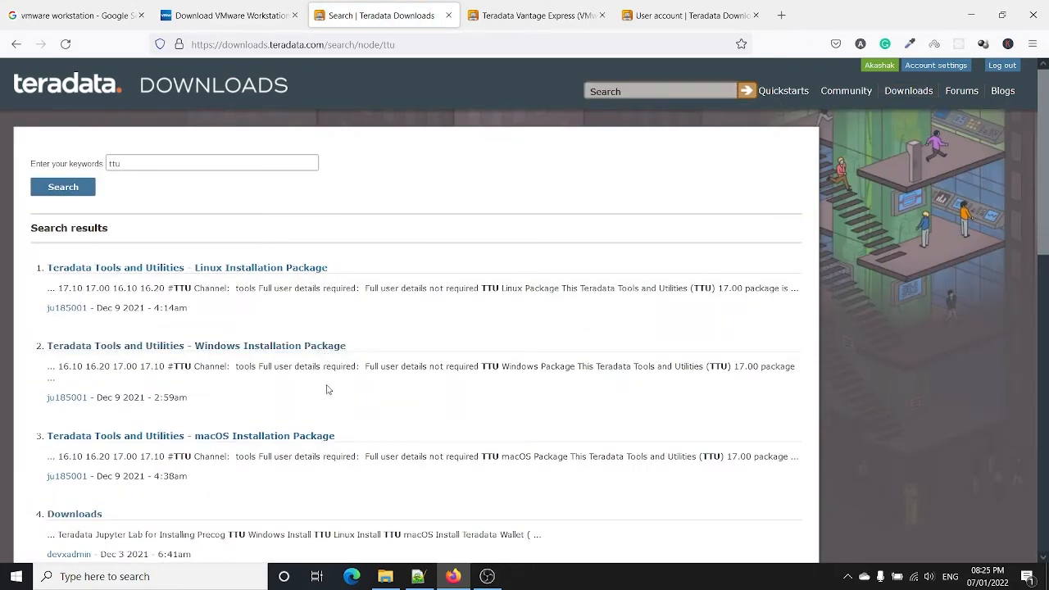
Step: Open the 'Teradata Tools and Utilities - Windows Installation Package' result and scroll to its 17.10.12.00, 17.00 and 16.20 releases
{"action": "scroll", "coordinate": [320, 400], "scroll_direction": "down", "scroll_amount": 1}
{"action": "scroll", "coordinate": [319, 399], "scroll_direction": "down", "scroll_amount": 3}
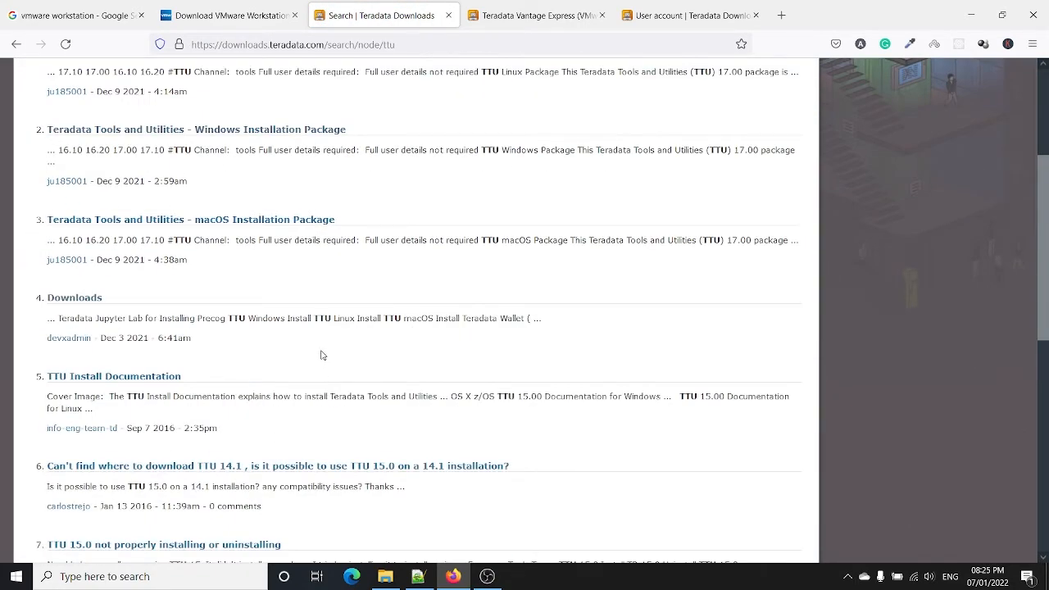
{"action": "scroll", "coordinate": [321, 355], "scroll_direction": "down", "scroll_amount": 3}
{"action": "scroll", "coordinate": [326, 377], "scroll_direction": "down", "scroll_amount": 2}
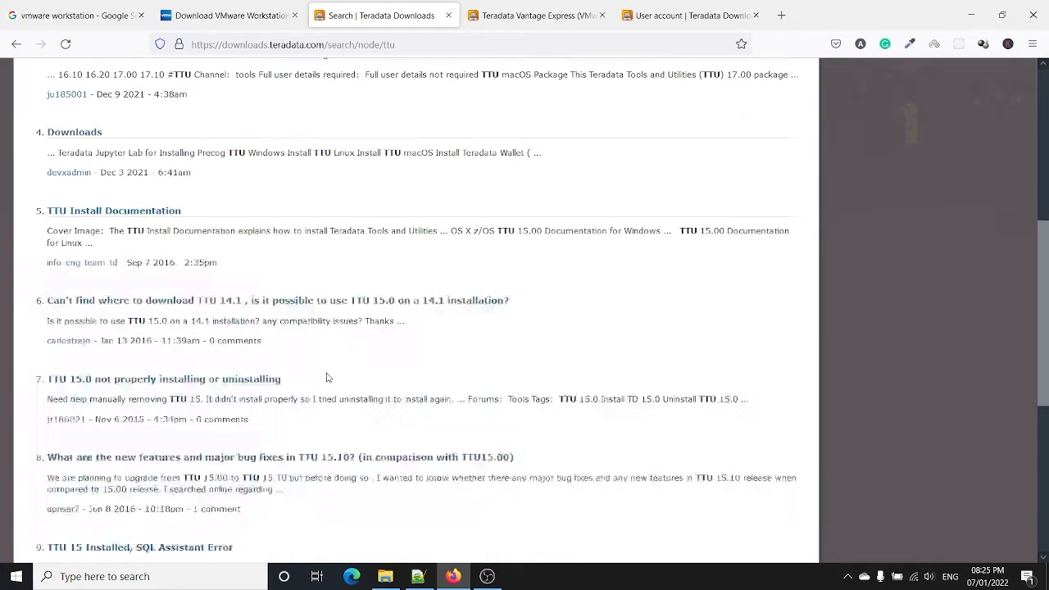
{"action": "scroll", "coordinate": [326, 377], "scroll_direction": "up", "scroll_amount": 10}
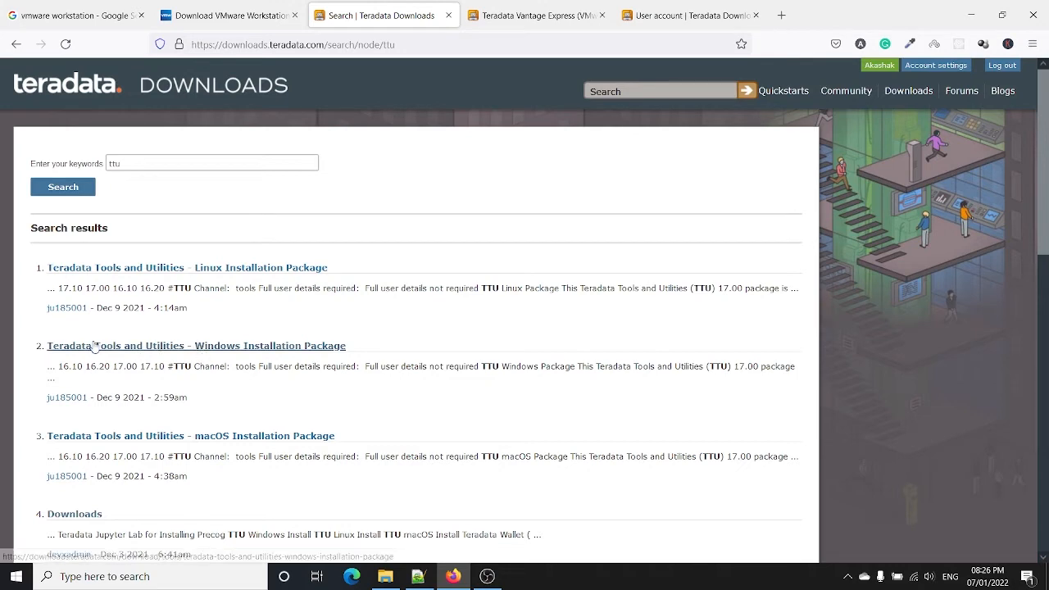
{"action": "left_click", "coordinate": [256, 353]}
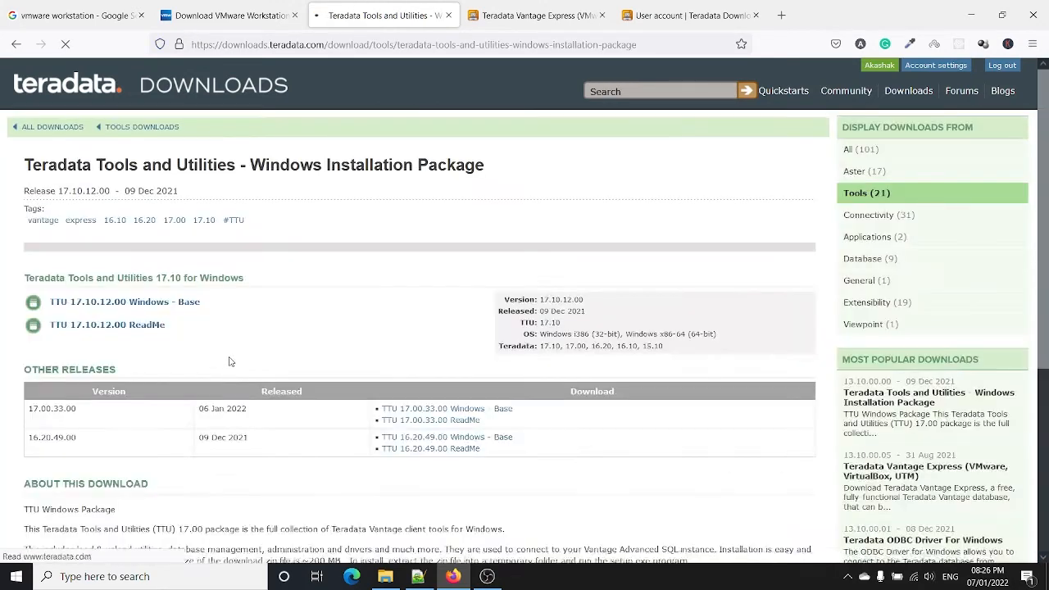
{"action": "scroll", "coordinate": [232, 353], "scroll_direction": "down", "scroll_amount": 1}
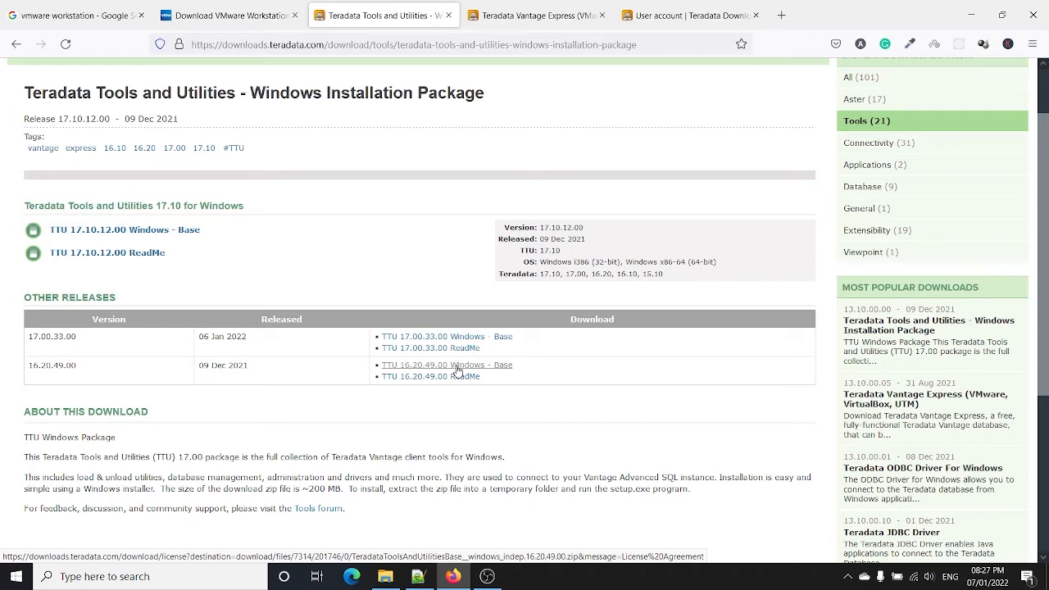
Step: Open the TTU 16.20.49.00 Windows Base download in a new tab and accept its license
{"action": "right_click", "coordinate": [458, 372]}
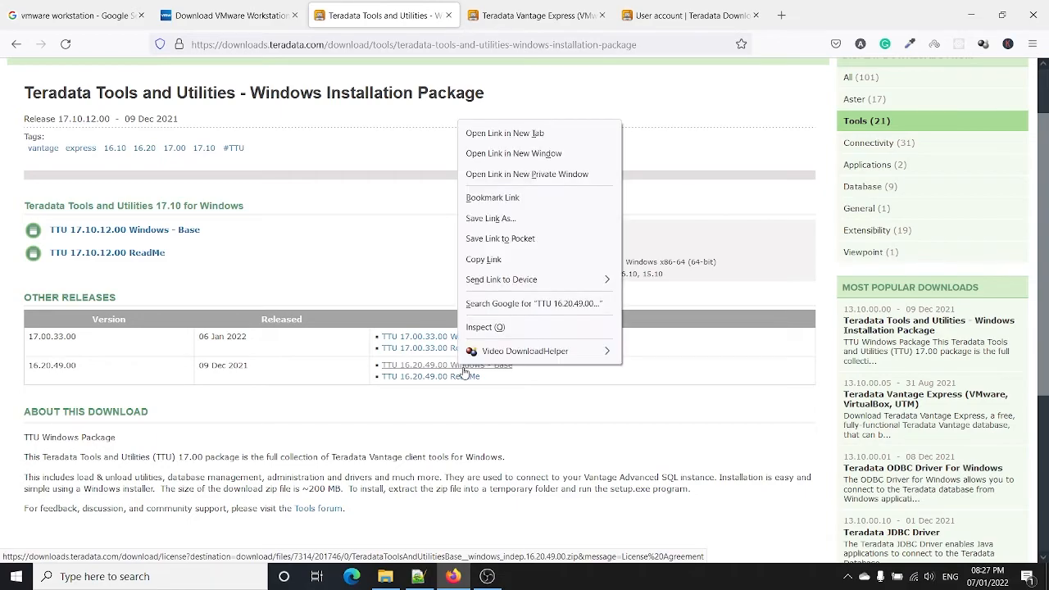
{"action": "left_click", "coordinate": [503, 135]}
{"action": "left_click", "coordinate": [486, 4]}
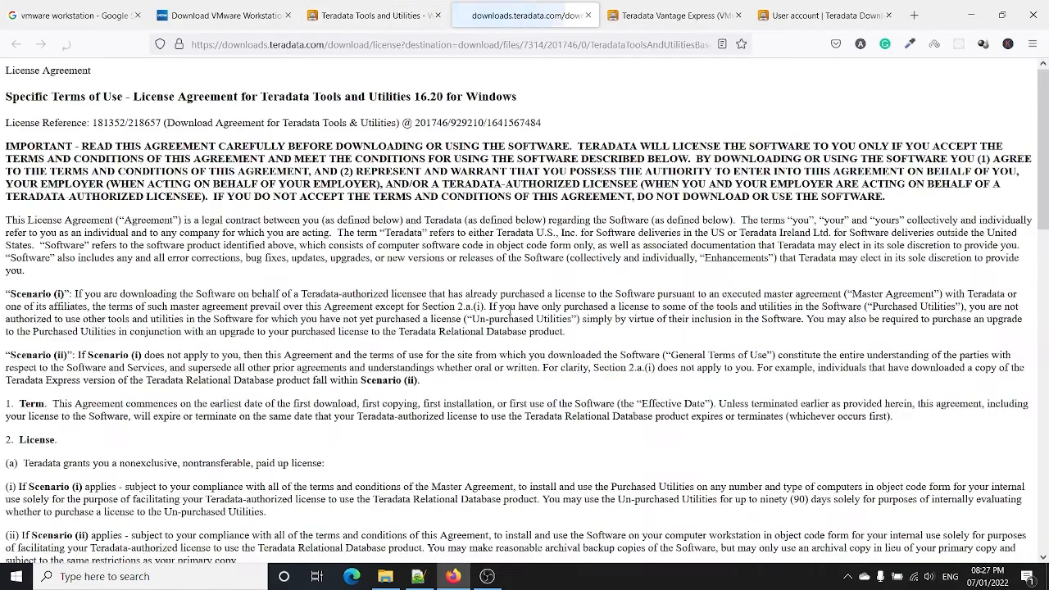
{"action": "scroll", "coordinate": [435, 244], "scroll_direction": "down", "scroll_amount": 15}
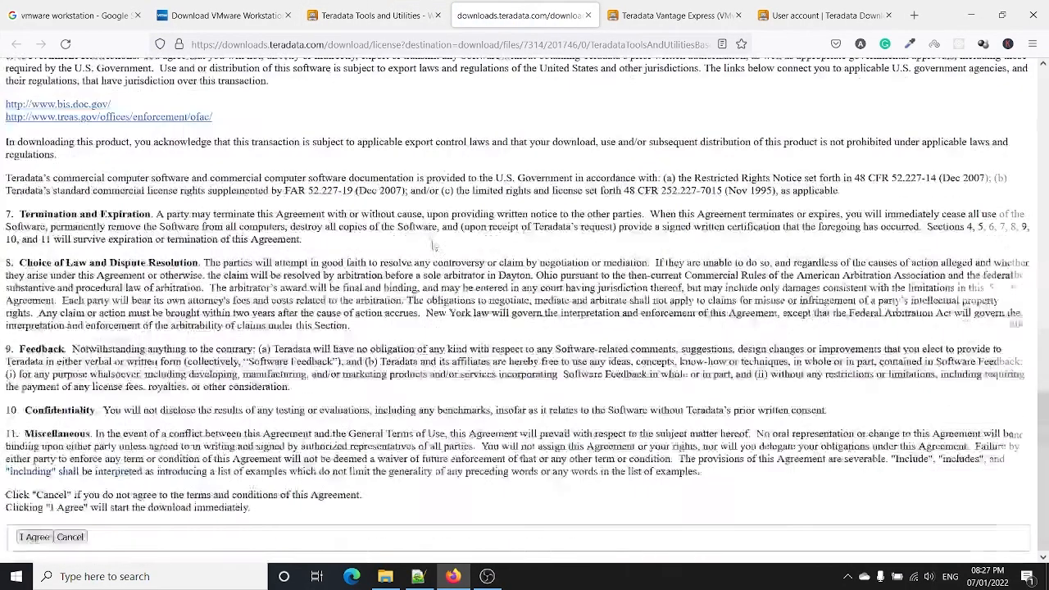
{"action": "left_click", "coordinate": [33, 537]}
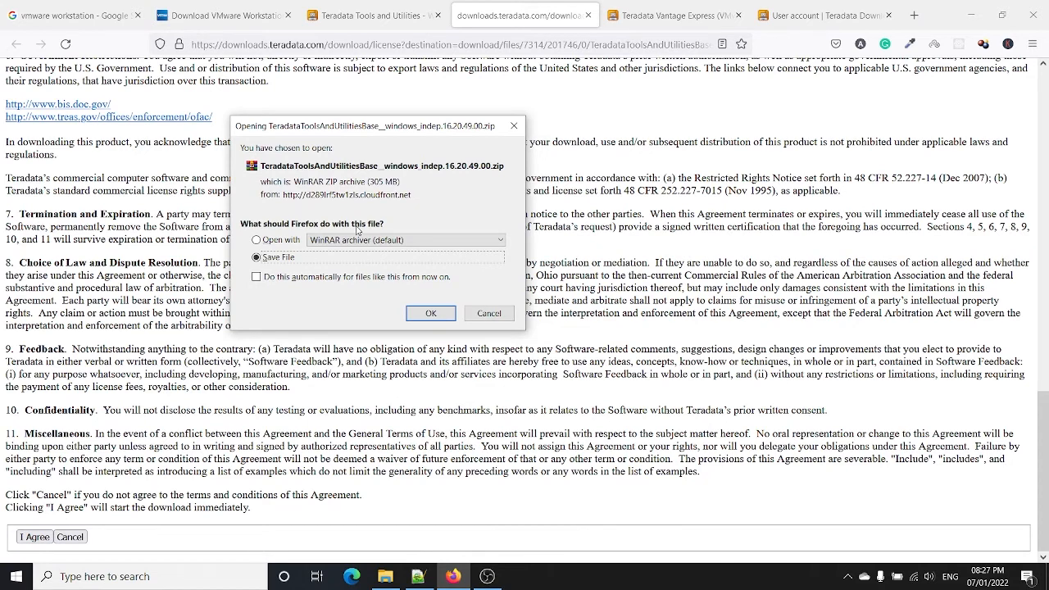
Step: Cancel the TTU zip save prompt, return to the TTU Windows page and focus site search
{"action": "left_click", "coordinate": [489, 314]}
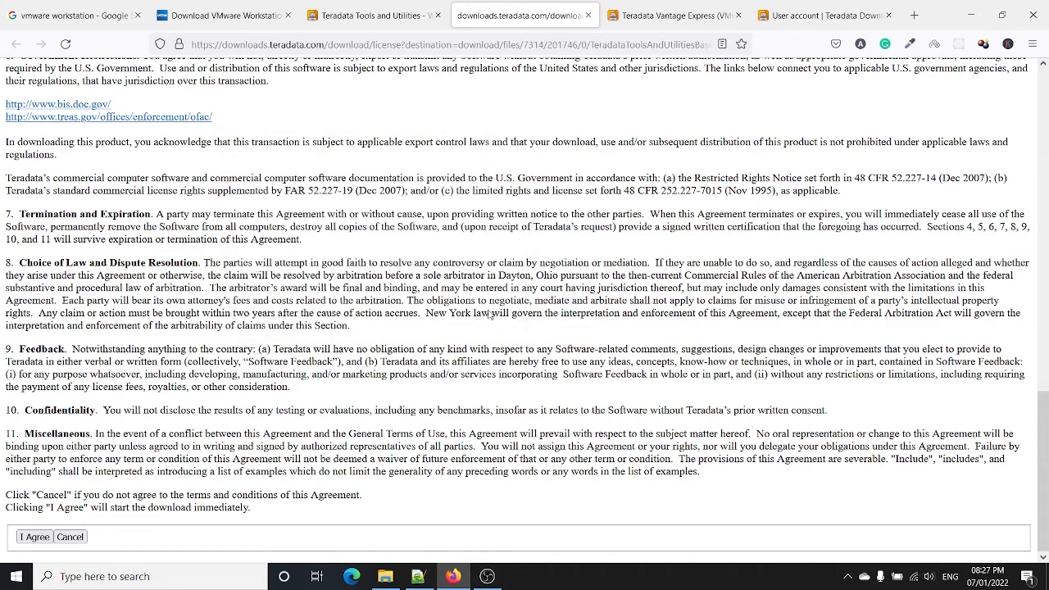
{"action": "left_click", "coordinate": [366, 14]}
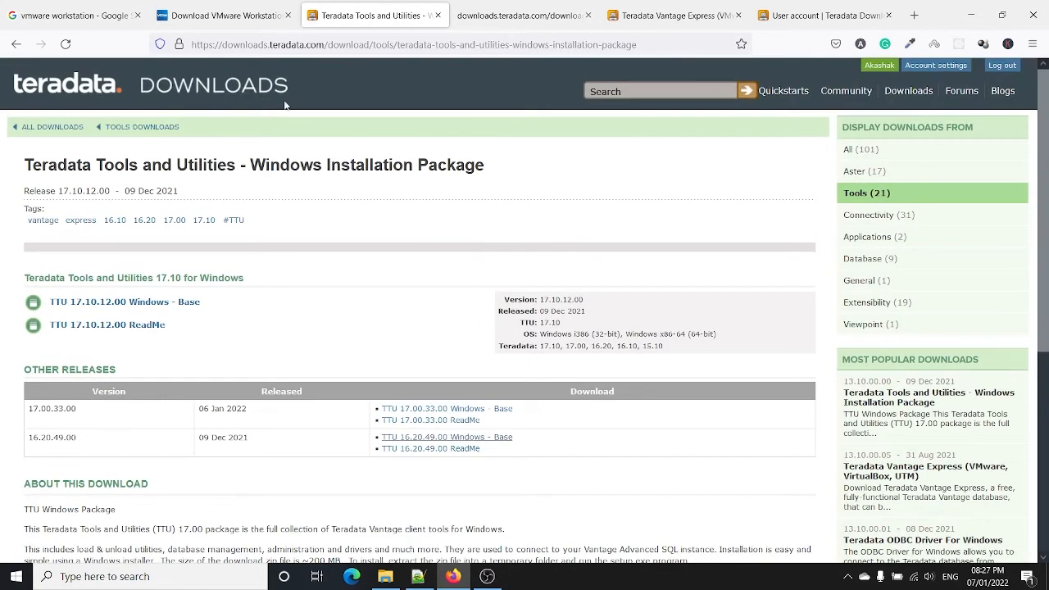
{"action": "left_click", "coordinate": [618, 89]}
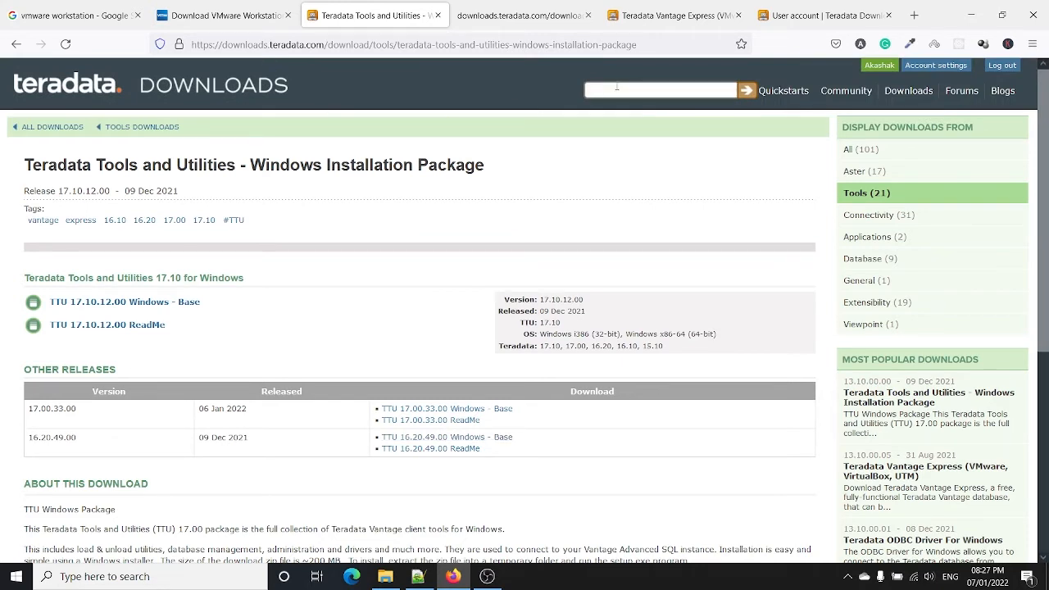
Step: Search the downloads site for 'teradata studio', then go back to All Downloads
{"action": "type", "text": "teradata studio"}
{"action": "key", "text": "Return"}
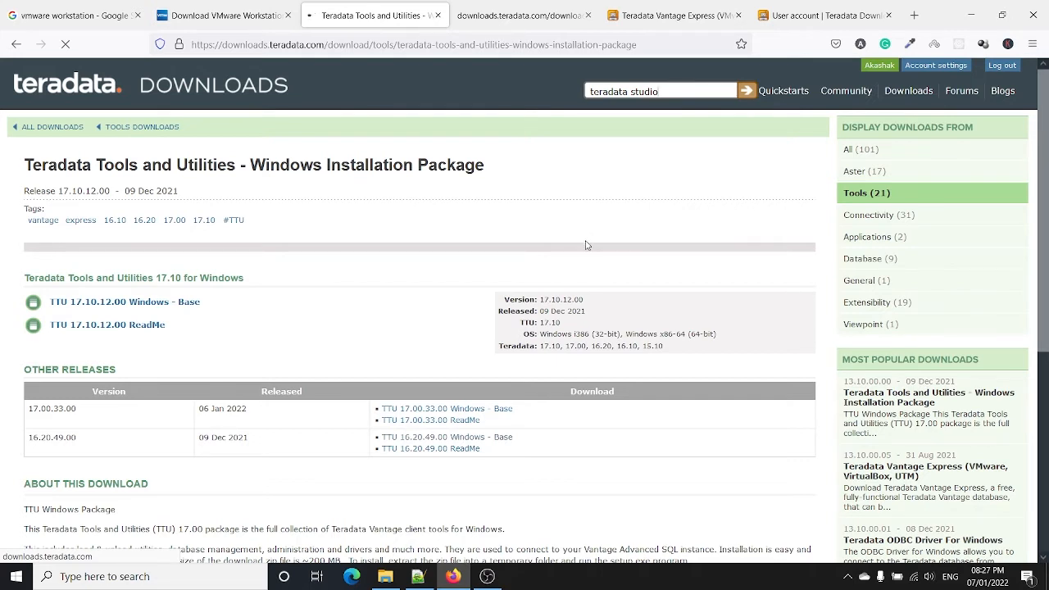
{"action": "scroll", "coordinate": [598, 281], "scroll_direction": "down", "scroll_amount": 4}
{"action": "scroll", "coordinate": [598, 281], "scroll_direction": "up", "scroll_amount": 4}
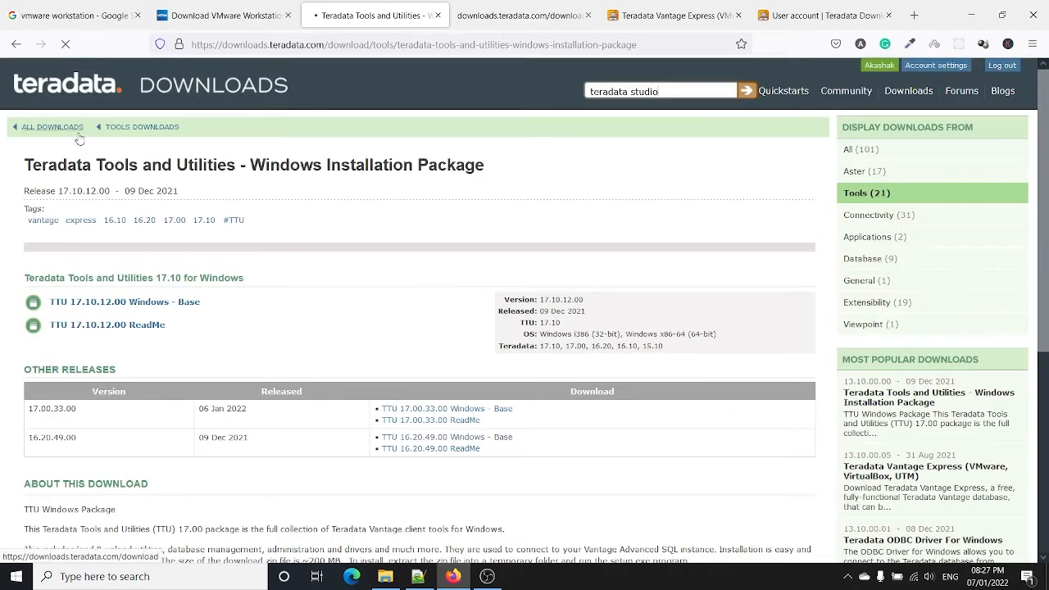
{"action": "left_click", "coordinate": [17, 44]}
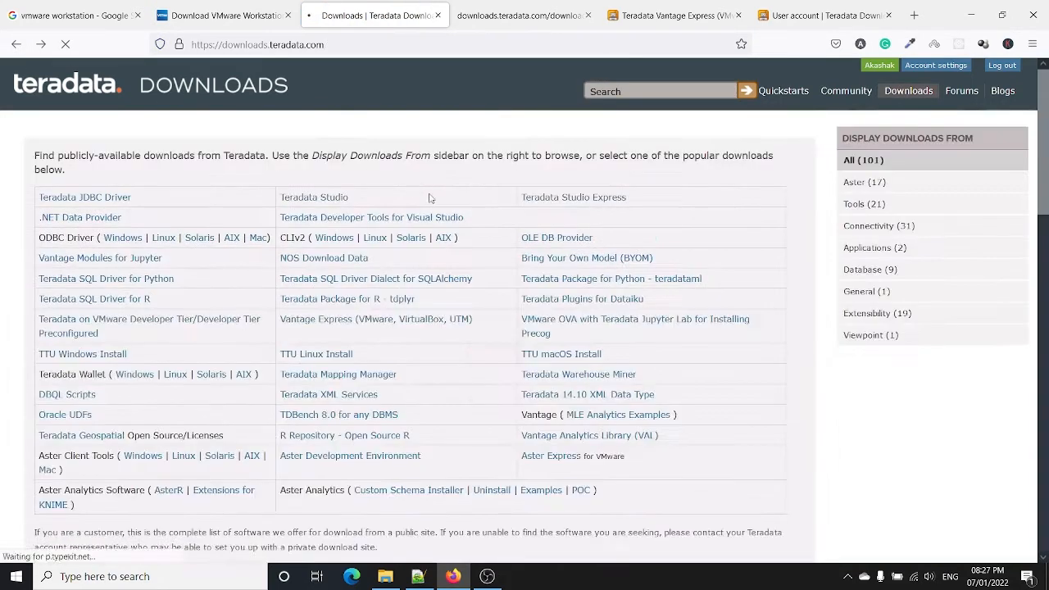
Step: Download the Teradata Studio Express 17.10.00.01 Windows 64-bit zip, accepting the license and saving it
{"action": "left_click", "coordinate": [559, 198]}
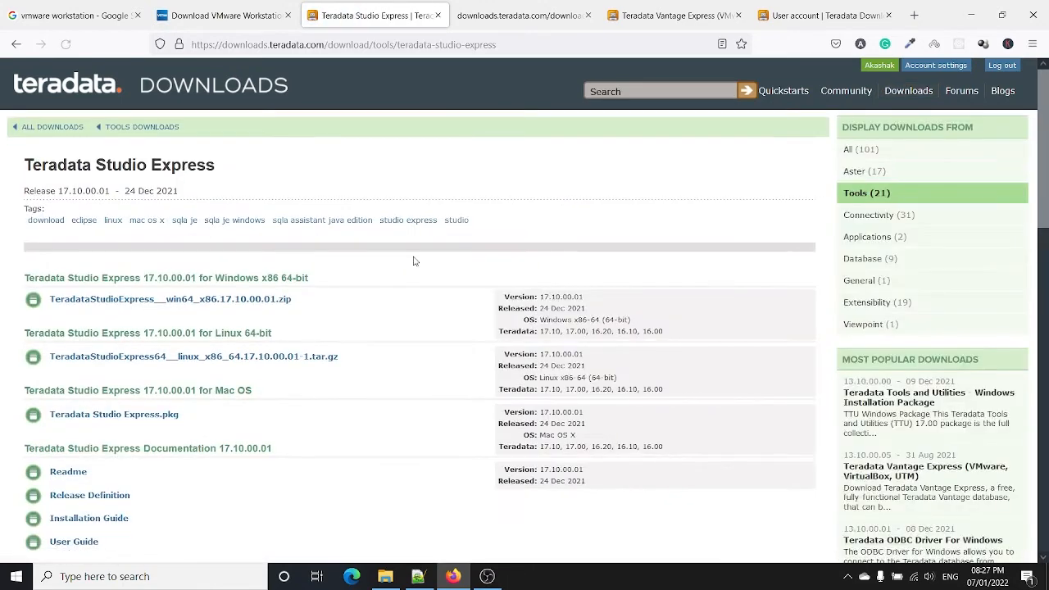
{"action": "scroll", "coordinate": [412, 257], "scroll_direction": "down", "scroll_amount": 1}
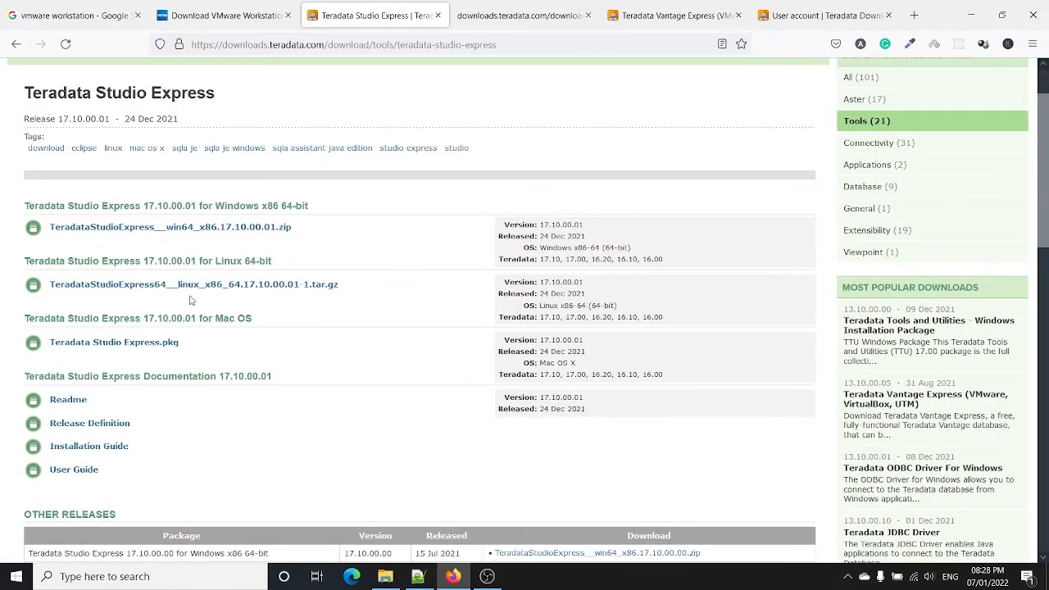
{"action": "left_click", "coordinate": [203, 229]}
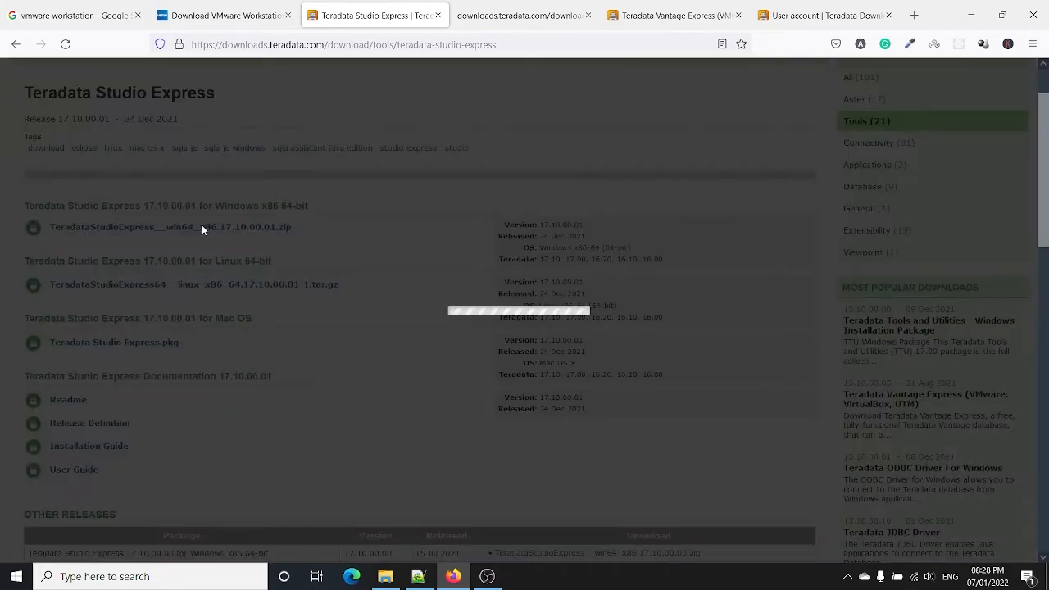
{"action": "scroll", "coordinate": [521, 328], "scroll_direction": "down", "scroll_amount": 15}
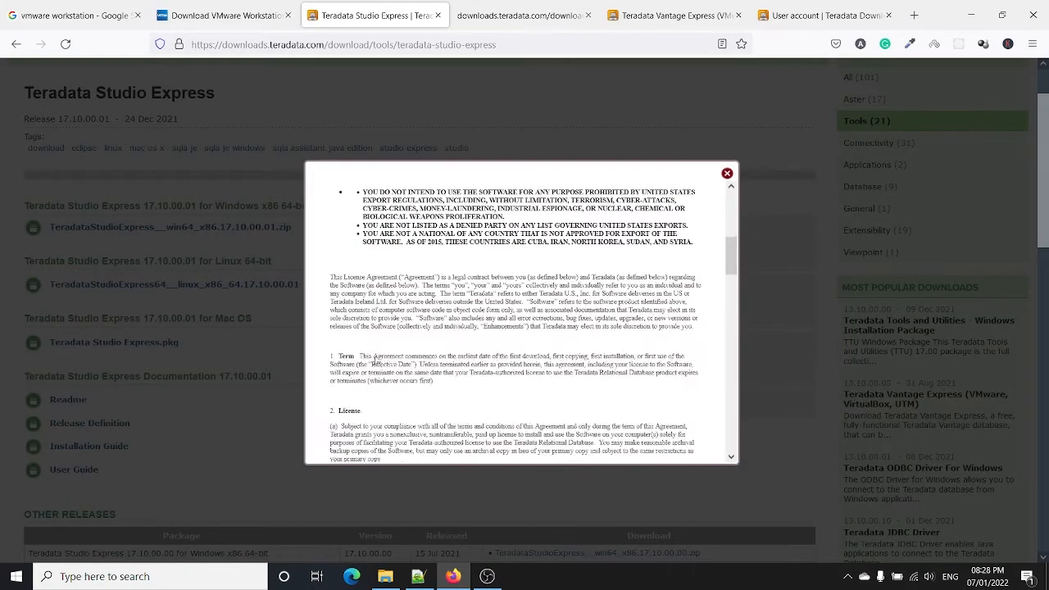
{"action": "scroll", "coordinate": [521, 328], "scroll_direction": "down", "scroll_amount": 10}
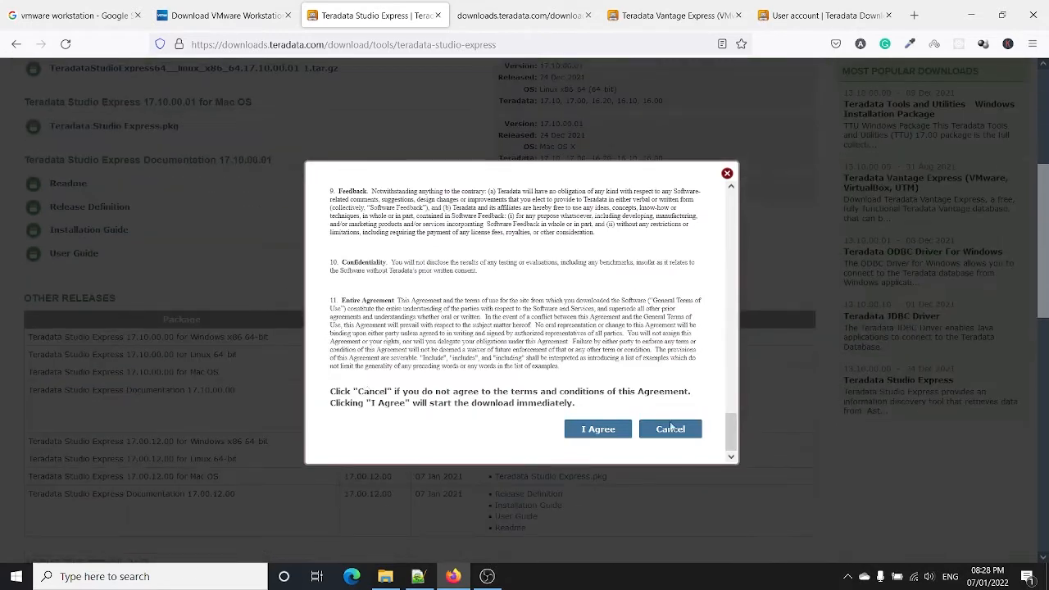
{"action": "left_click", "coordinate": [598, 429]}
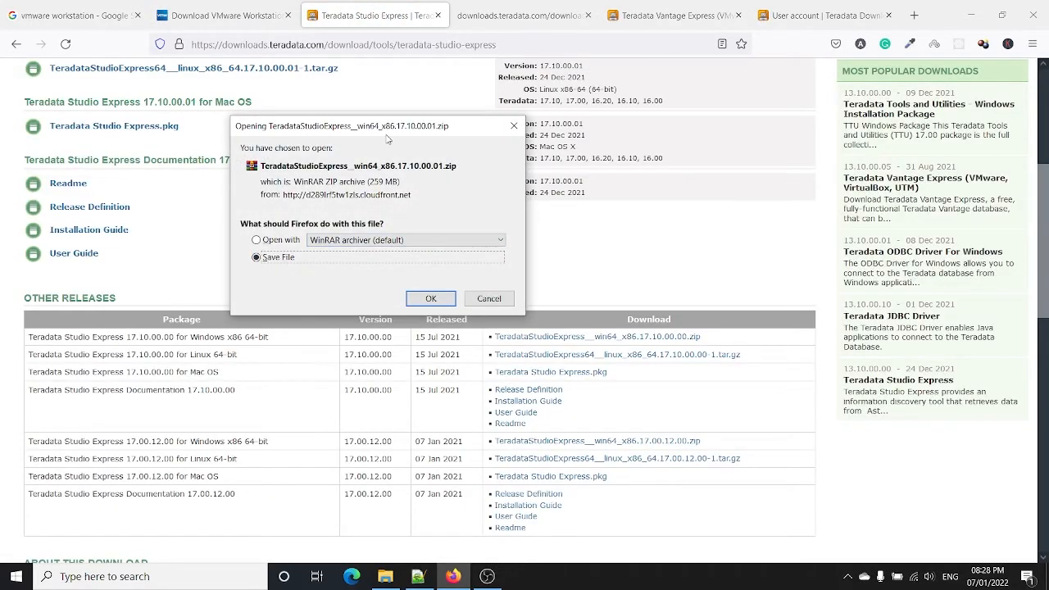
{"action": "left_click", "coordinate": [489, 298]}
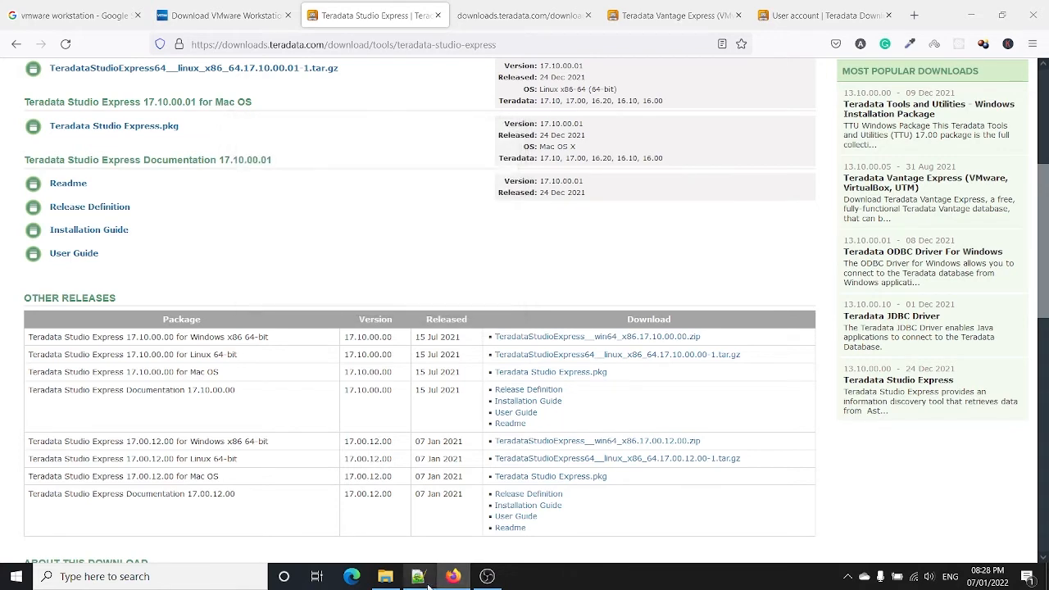
{"action": "left_click", "coordinate": [418, 576]}
Step: Replace DOWNLODING with DONE on the VMWARE line 3 of the checklist
{"action": "left_click", "coordinate": [253, 129]}
{"action": "left_click", "coordinate": [251, 132]}
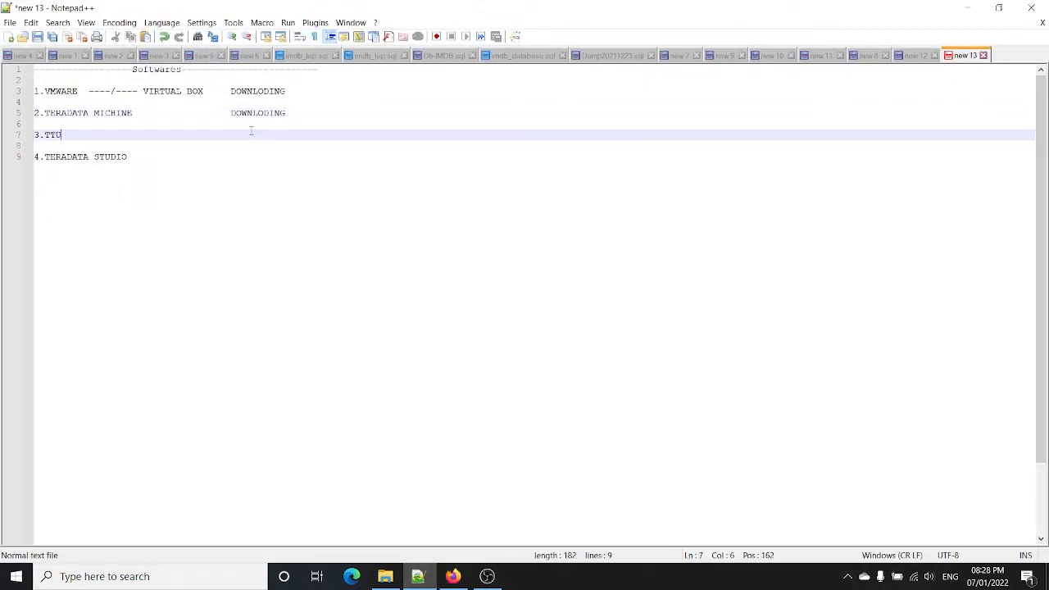
{"action": "left_click", "coordinate": [249, 124]}
{"action": "left_click", "coordinate": [246, 113]}
{"action": "double_click", "coordinate": [245, 113]}
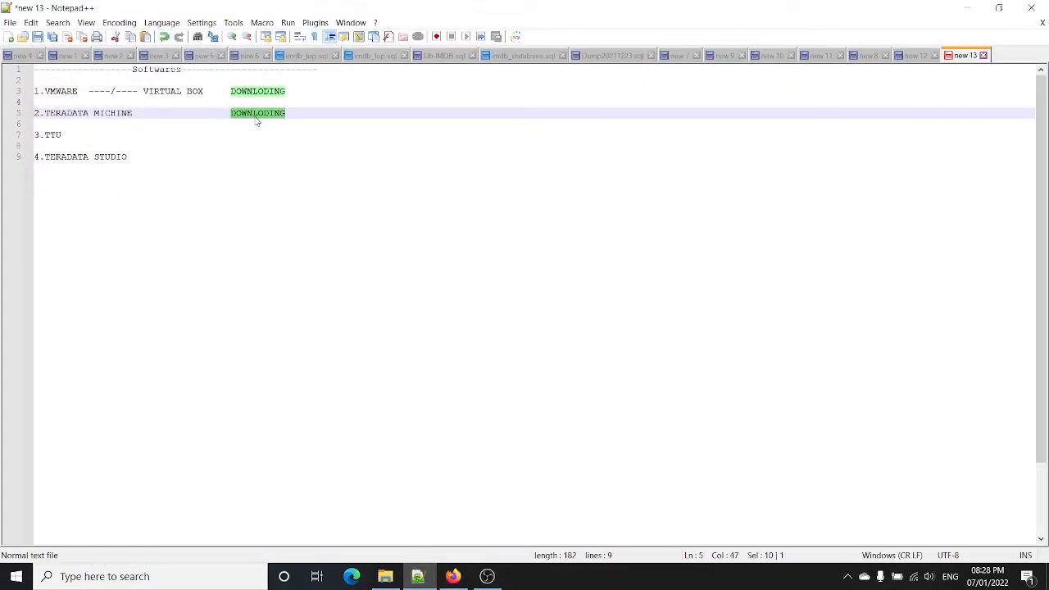
{"action": "double_click", "coordinate": [253, 92]}
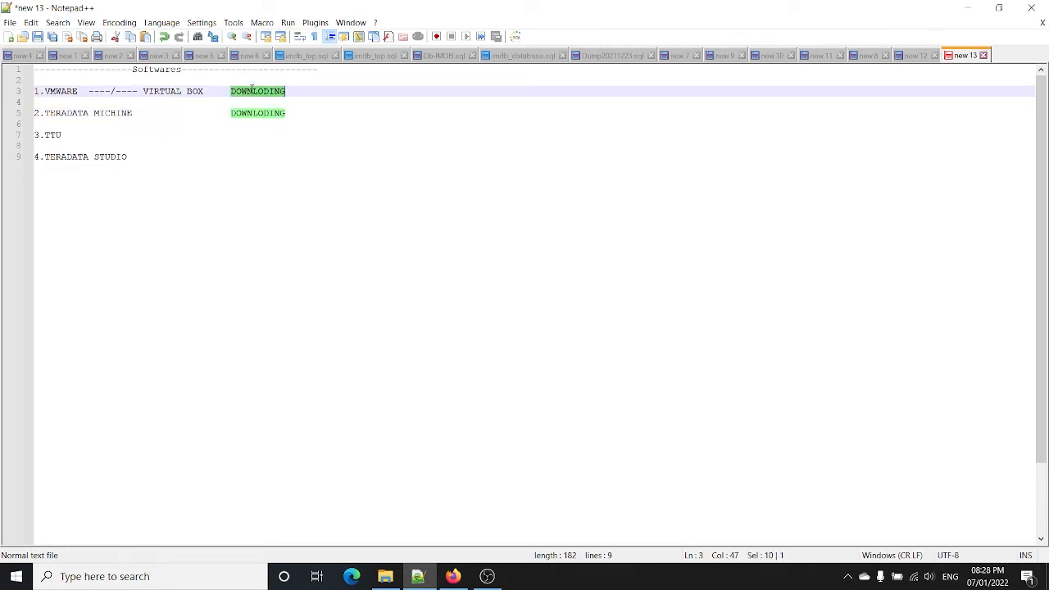
{"action": "left_click", "coordinate": [253, 123]}
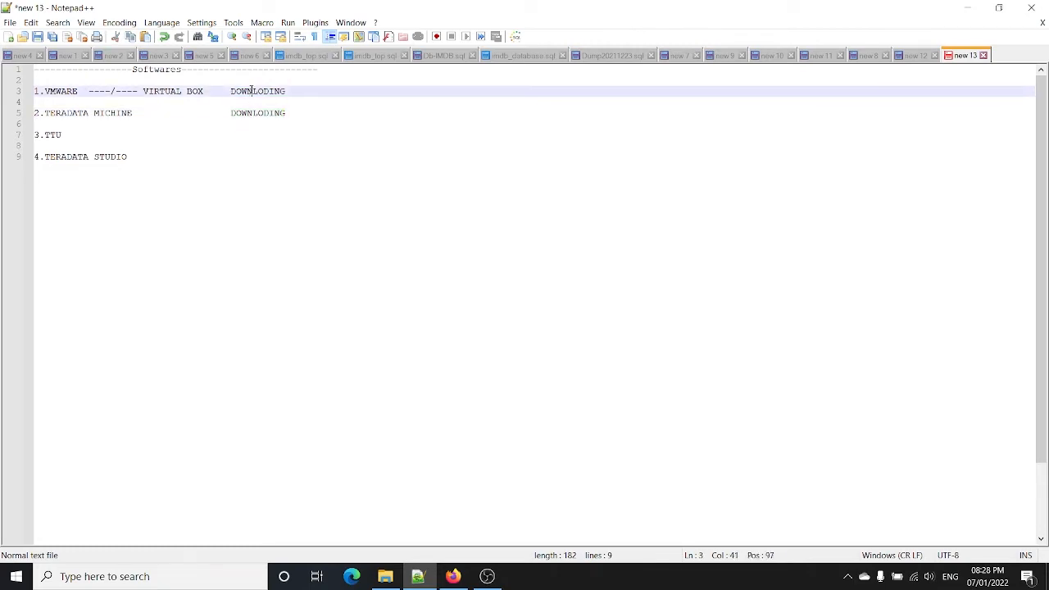
{"action": "double_click", "coordinate": [253, 92]}
{"action": "left_click", "coordinate": [303, 83]}
{"action": "left_click", "coordinate": [303, 91]}
{"action": "key", "text": "BackSpace"}
{"action": "key", "text": "BackSpace"}
{"action": "key", "text": "BackSpace"}
{"action": "type", "text": "E"}
{"action": "key", "text": "BackSpace"}
{"action": "key", "text": "BackSpace"}
{"action": "key", "text": "BackSpace"}
{"action": "key", "text": "BackSpace"}
{"action": "key", "text": "BackSpace"}
{"action": "key", "text": "BackSpace"}
{"action": "key", "text": "BackSpace"}
{"action": "key", "text": "BackSpace"}
{"action": "type", "text": "DONE"}
Step: Change the TERADATA MICHINE line 5 status to DONE, then minimize Notepad++
{"action": "double_click", "coordinate": [271, 113]}
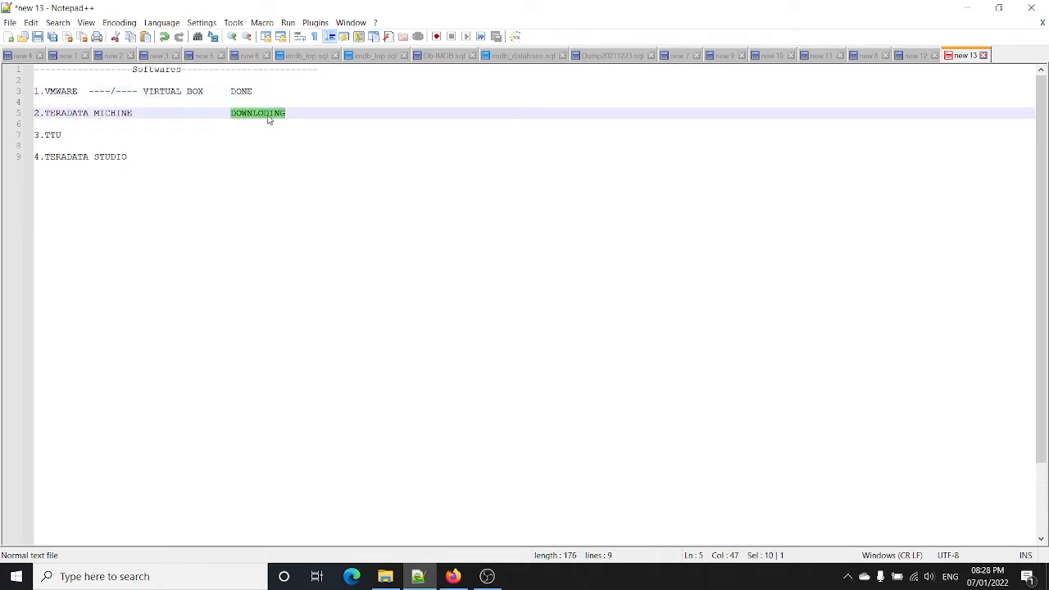
{"action": "type", "text": "DONE"}
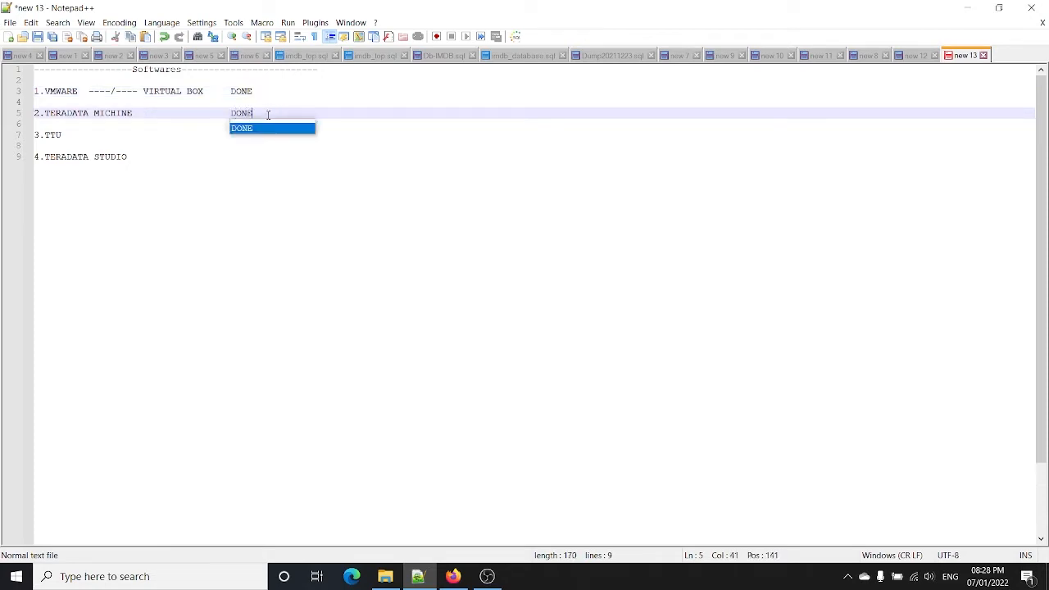
{"action": "left_click", "coordinate": [276, 169]}
{"action": "left_click", "coordinate": [263, 146]}
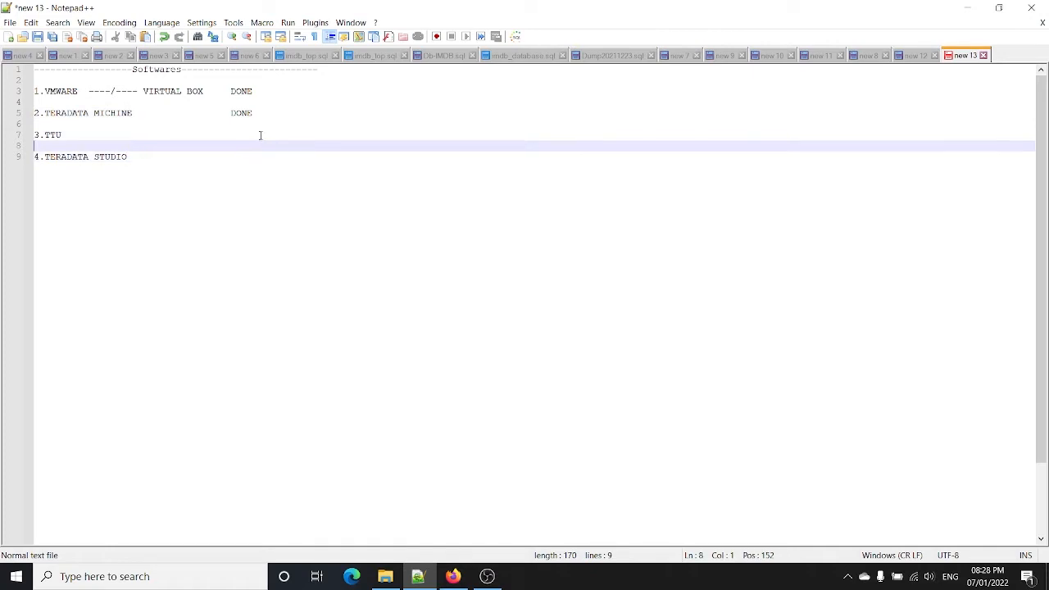
{"action": "left_click", "coordinate": [261, 134]}
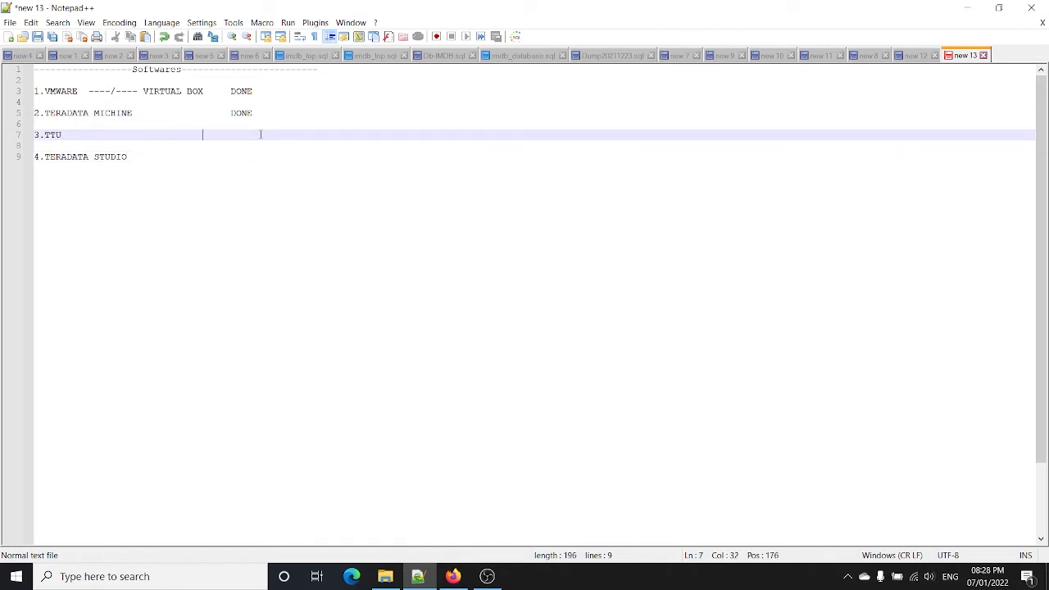
{"action": "left_click", "coordinate": [208, 174]}
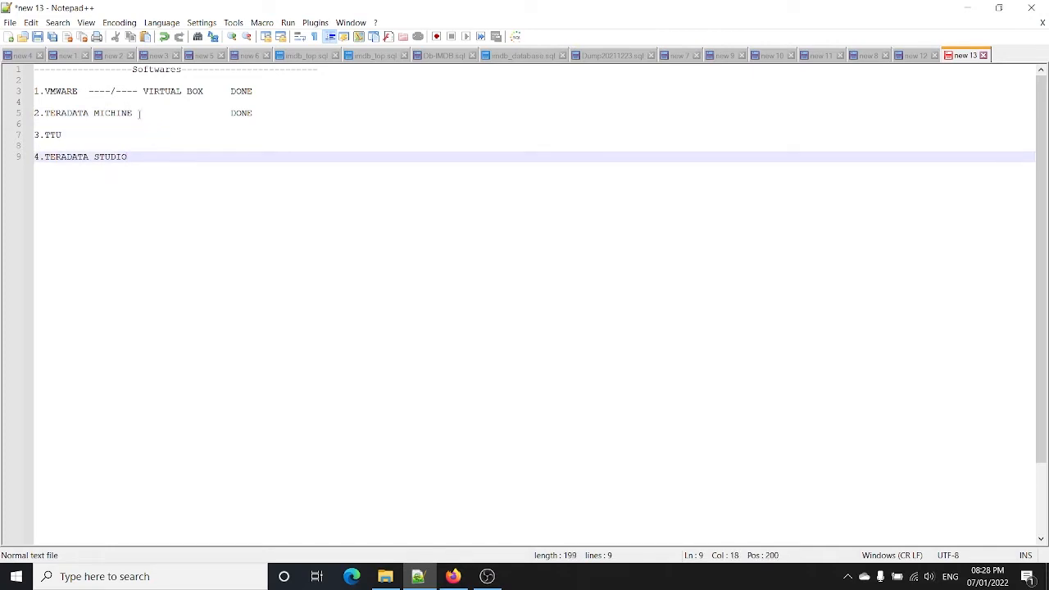
{"action": "double_click", "coordinate": [67, 92]}
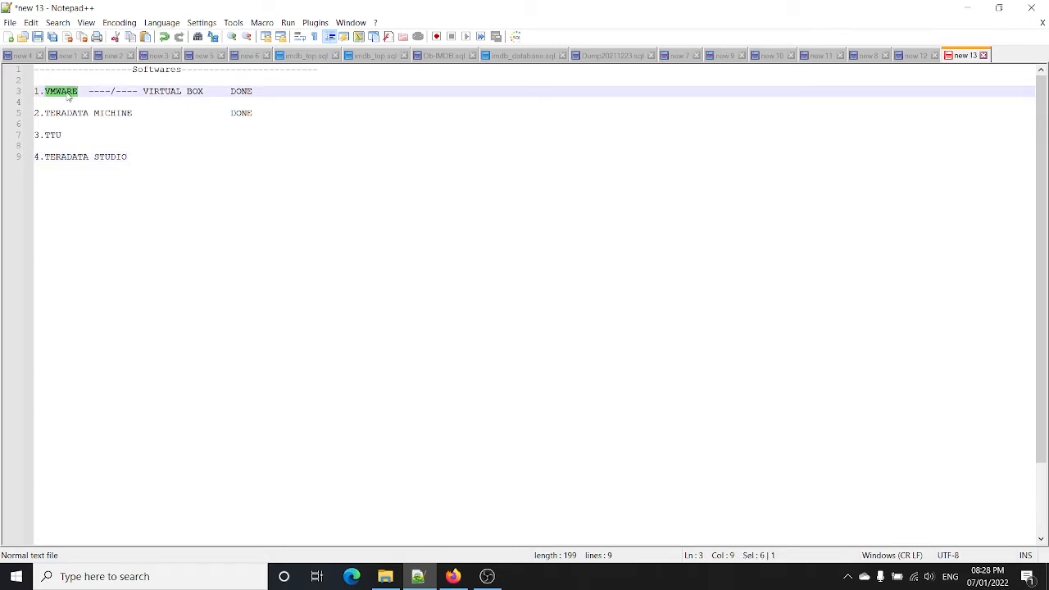
{"action": "left_click", "coordinate": [967, 8]}
Step: Open the VMware Workstation Pro 16.0.0 folder in TeraMachine and run VMware-workstation-full-16.0.0-16894299
{"action": "left_click", "coordinate": [386, 576]}
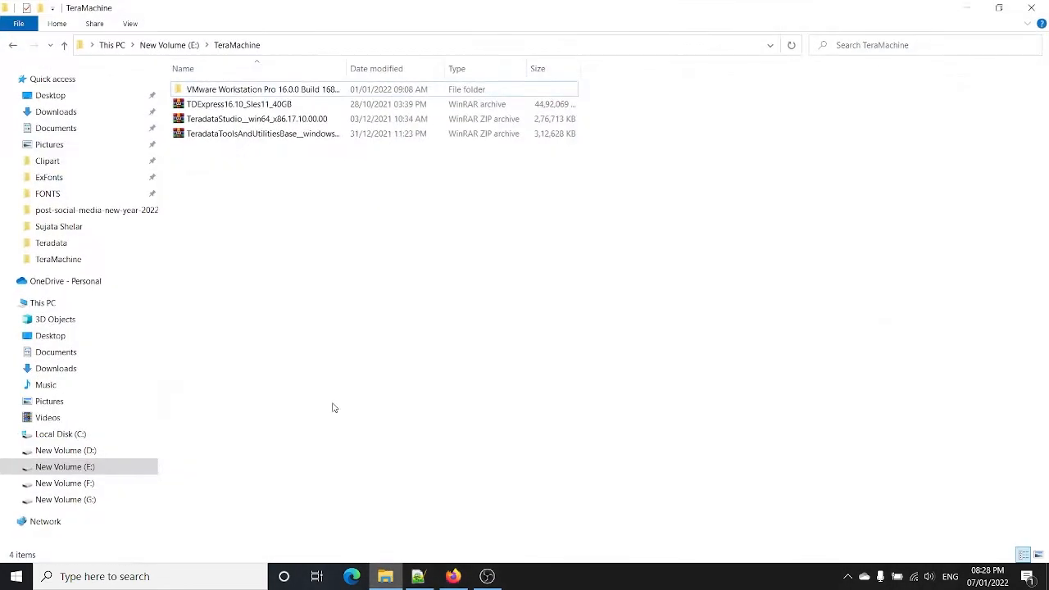
{"action": "double_click", "coordinate": [279, 90]}
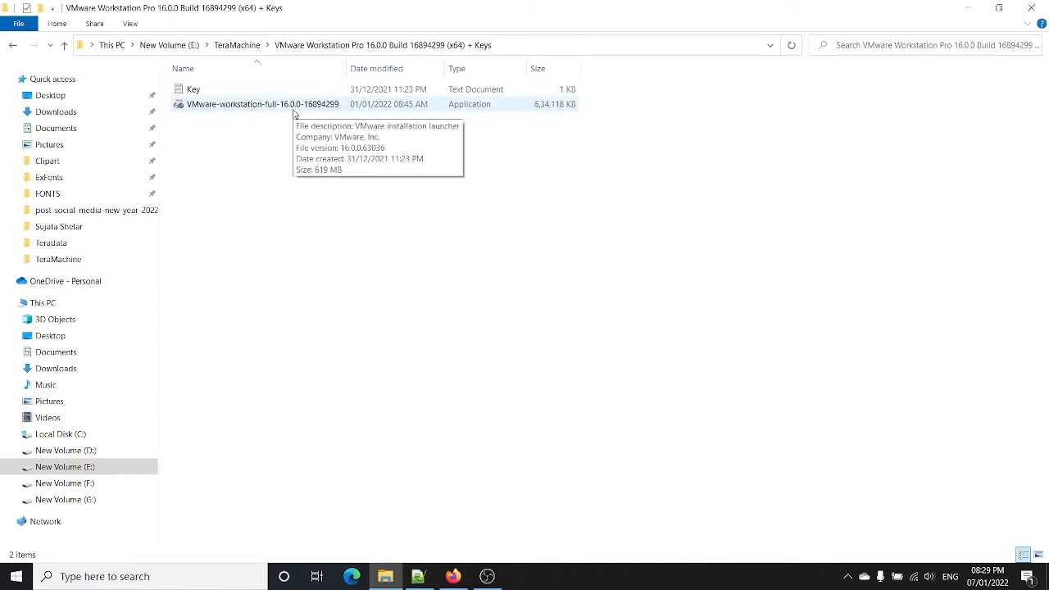
{"action": "double_click", "coordinate": [292, 107]}
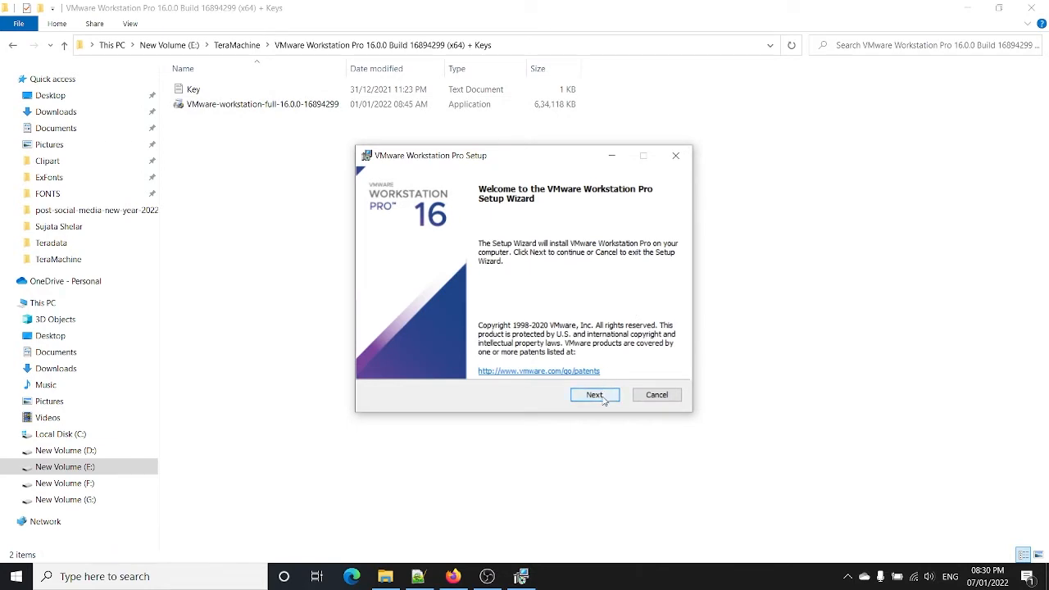
Step: Accept the license, keep default options and both shortcuts, and install VMware Workstation Pro
{"action": "left_click", "coordinate": [604, 401]}
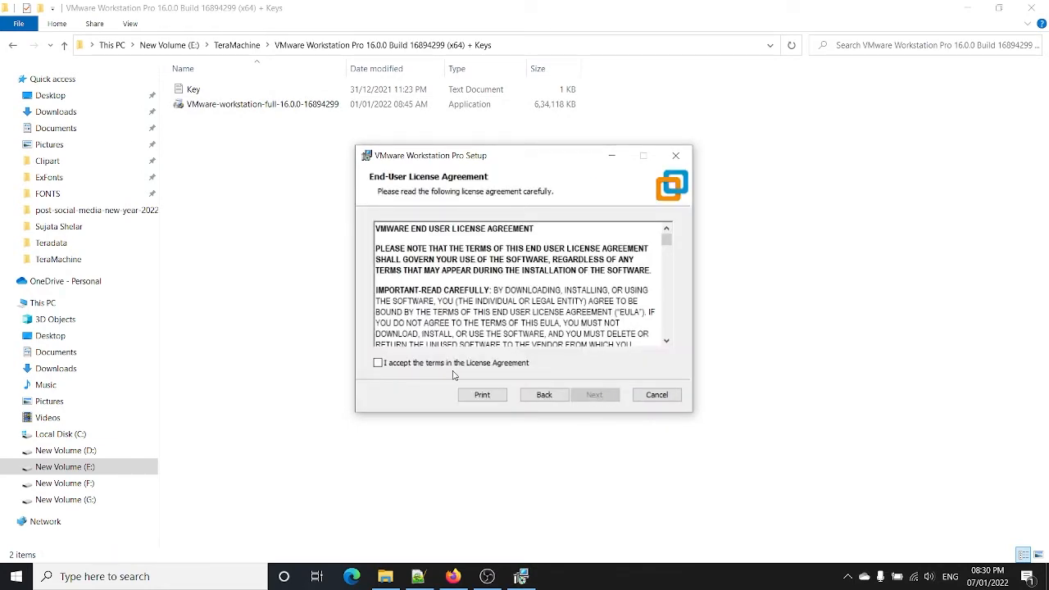
{"action": "left_click", "coordinate": [438, 362]}
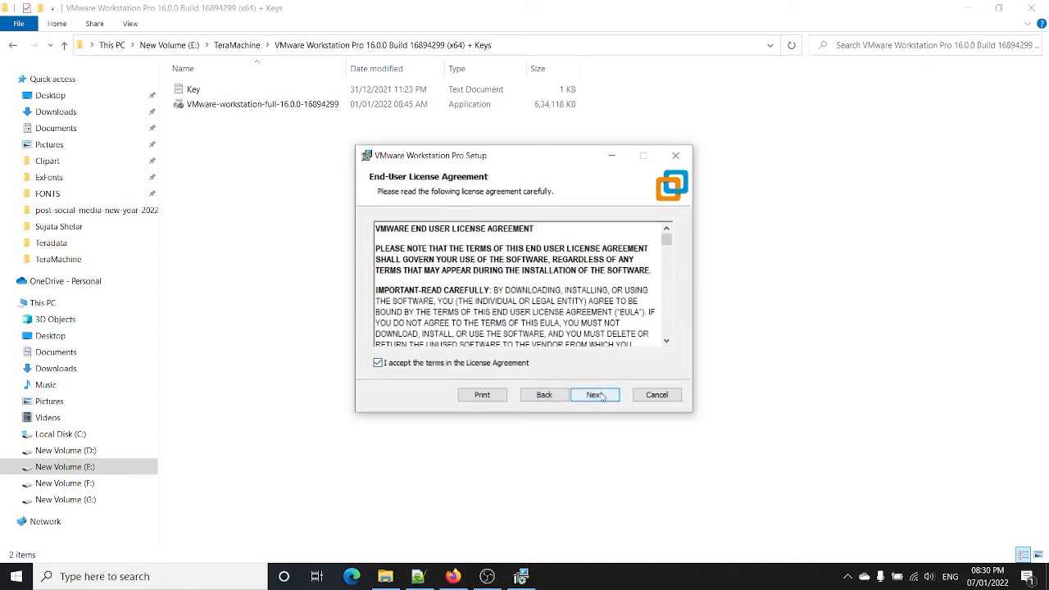
{"action": "left_click", "coordinate": [601, 396]}
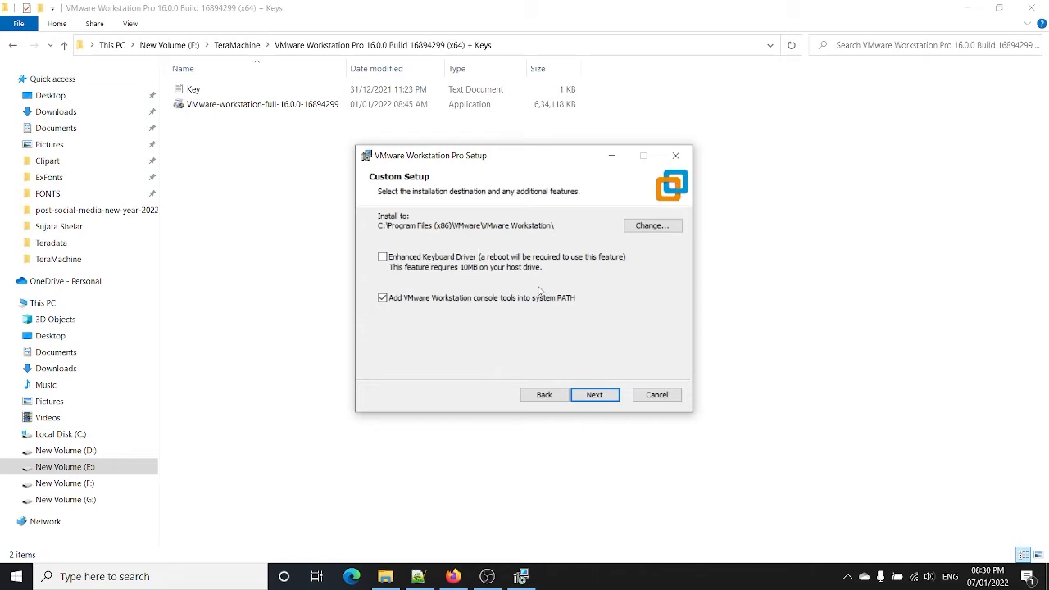
{"action": "left_click", "coordinate": [599, 396]}
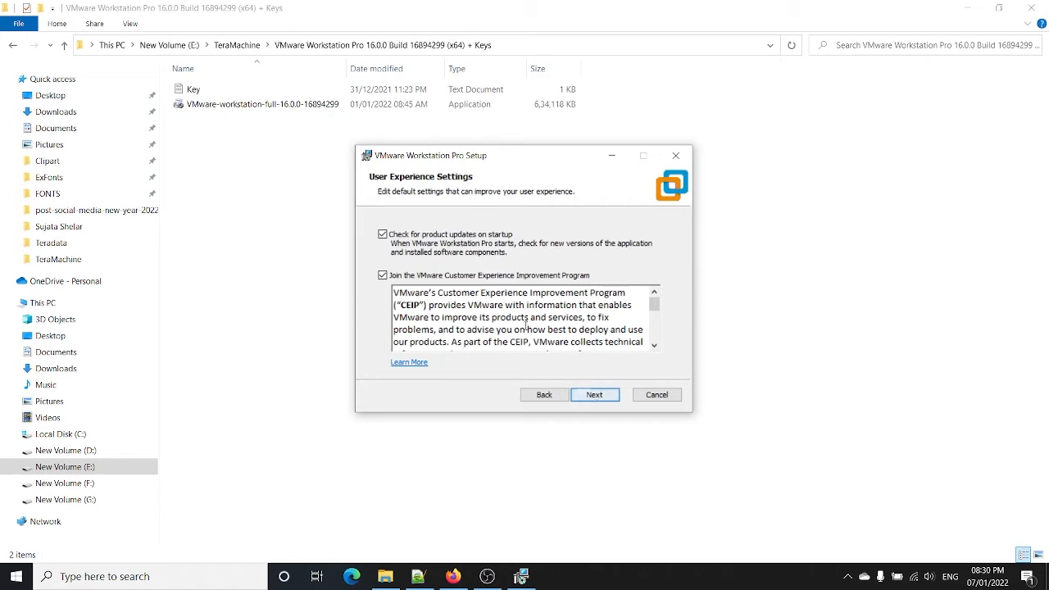
{"action": "scroll", "coordinate": [523, 324], "scroll_direction": "down", "scroll_amount": 5}
{"action": "scroll", "coordinate": [522, 325], "scroll_direction": "down", "scroll_amount": 2}
{"action": "scroll", "coordinate": [523, 324], "scroll_direction": "up", "scroll_amount": 7}
{"action": "left_click", "coordinate": [590, 400]}
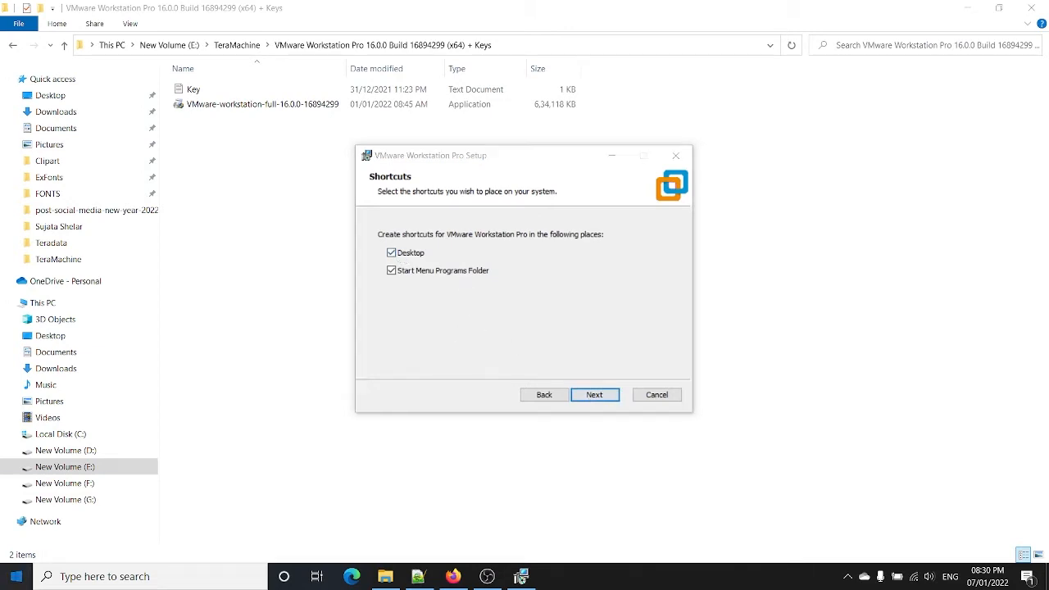
{"action": "left_click", "coordinate": [20, 578]}
{"action": "left_click", "coordinate": [588, 277]}
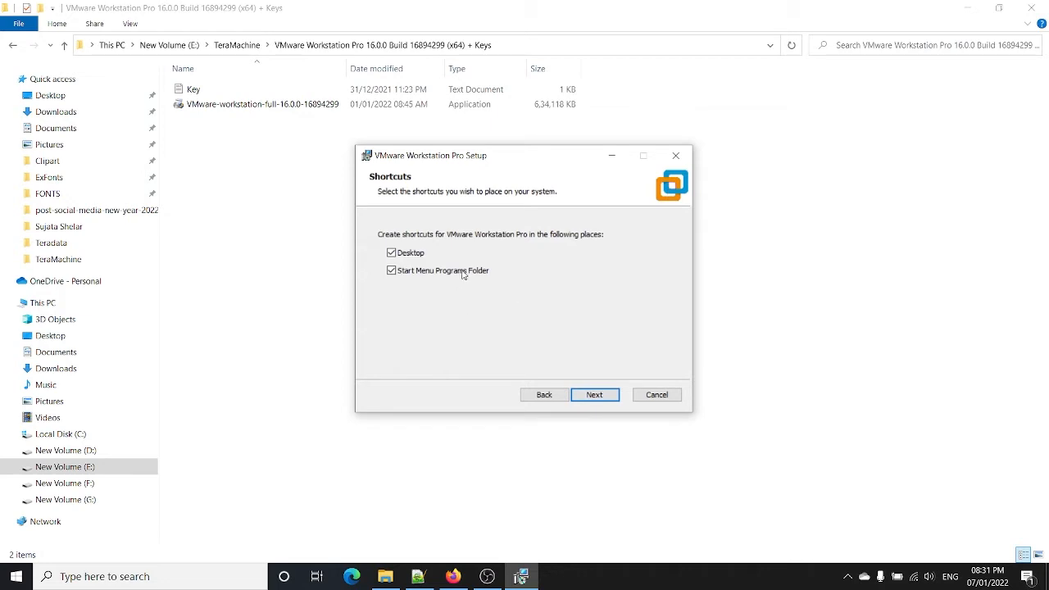
{"action": "left_click", "coordinate": [590, 399]}
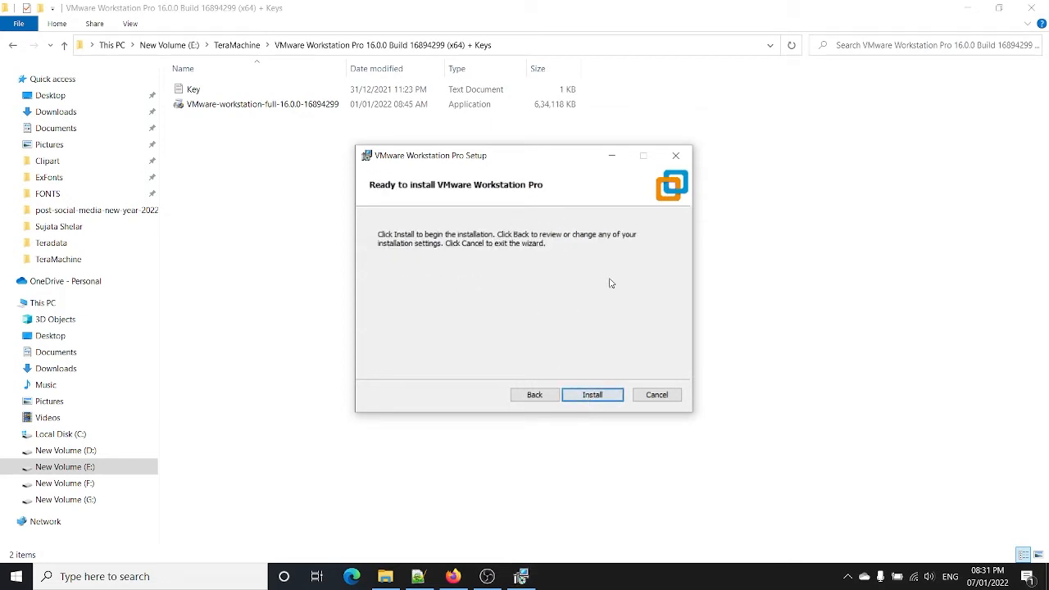
{"action": "left_click", "coordinate": [585, 399]}
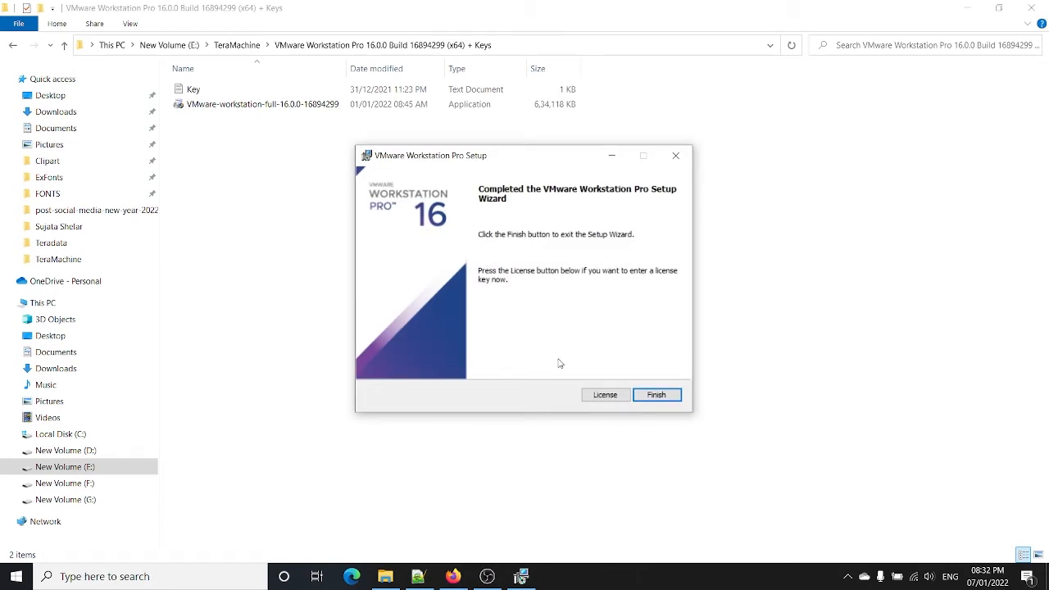
Step: Enter the license key copied from the Key text file
{"action": "left_click", "coordinate": [611, 395]}
{"action": "left_click", "coordinate": [239, 89]}
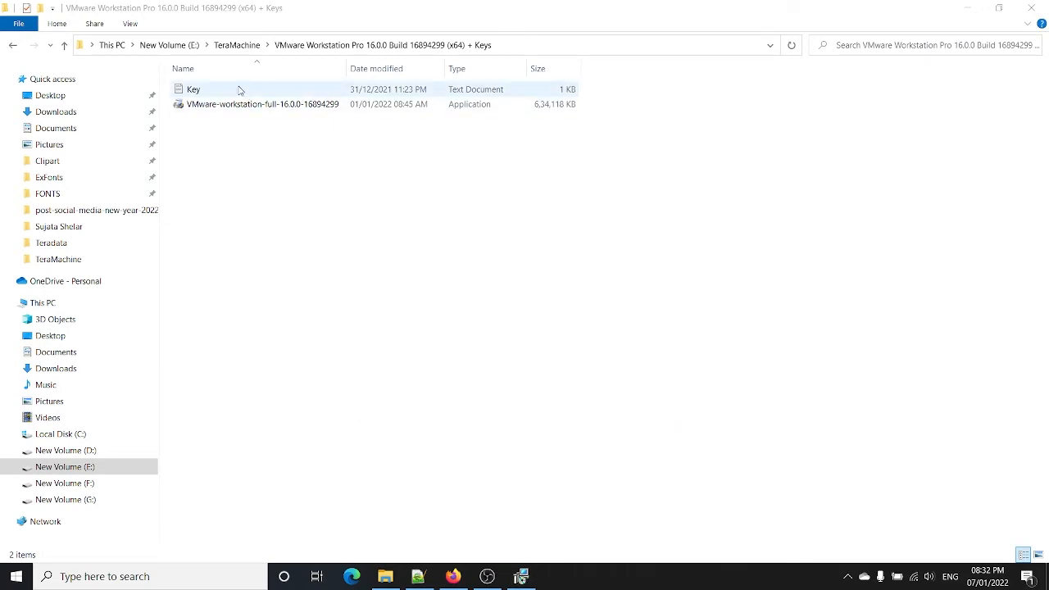
{"action": "double_click", "coordinate": [243, 87]}
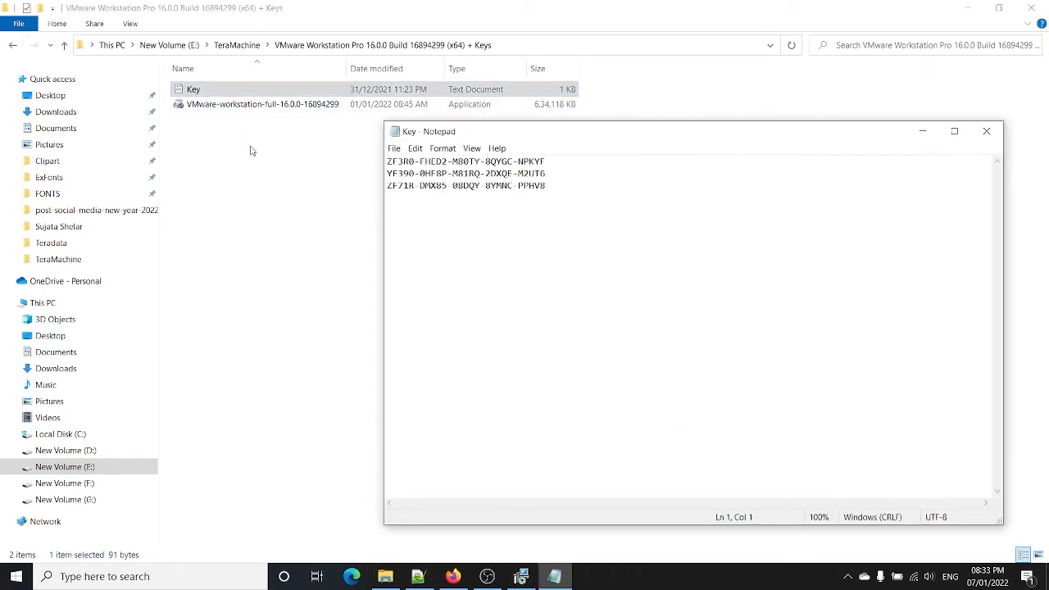
{"action": "left_click_drag", "start_coordinate": [564, 193], "coordinate": [373, 197]}
{"action": "key", "text": "ctrl+c"}
{"action": "left_click", "coordinate": [520, 576]}
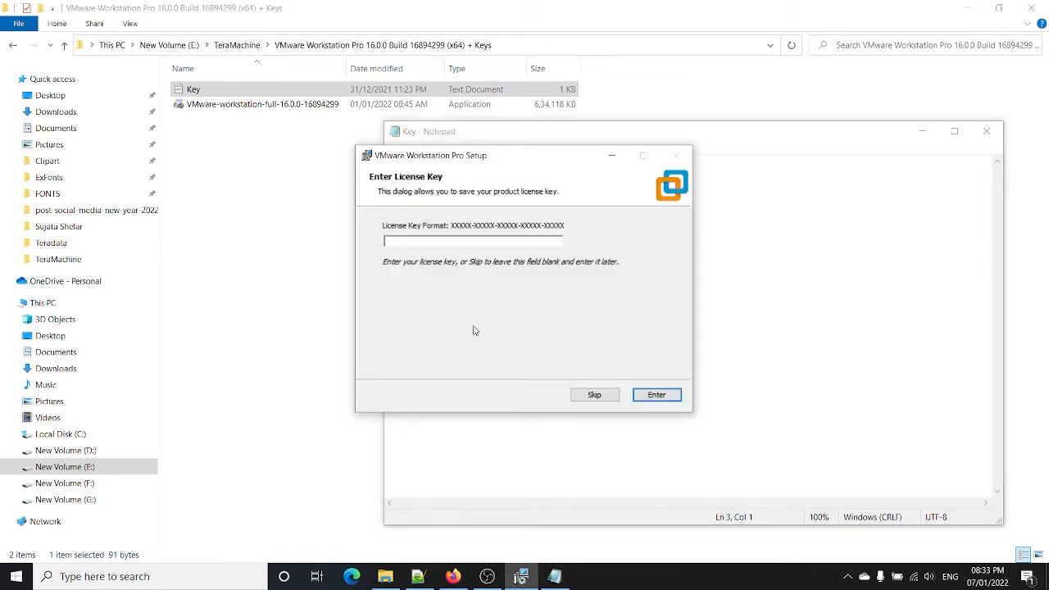
{"action": "key", "text": "ctrl+v"}
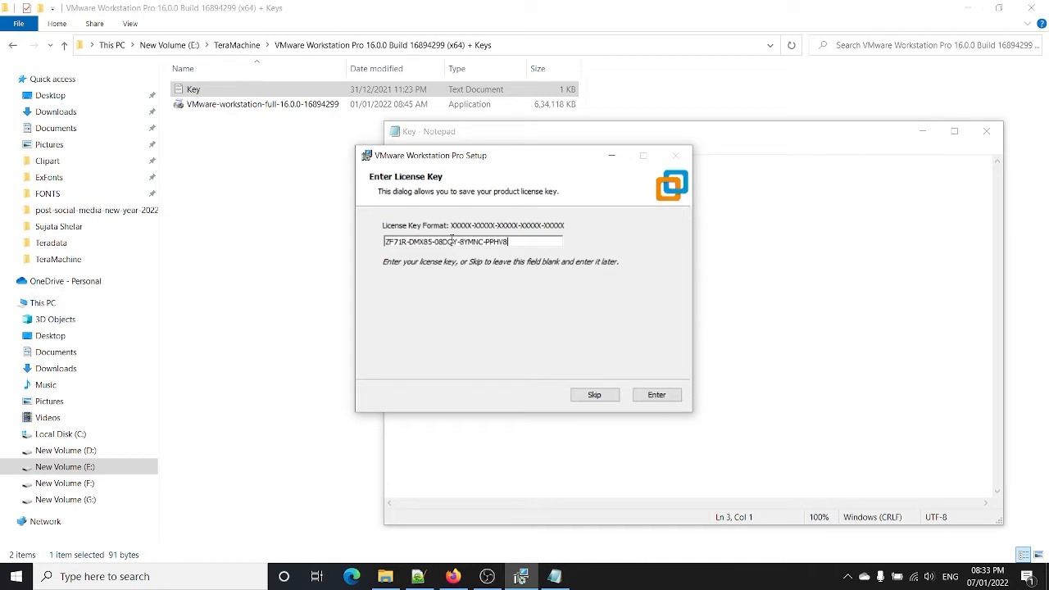
{"action": "left_click", "coordinate": [654, 396]}
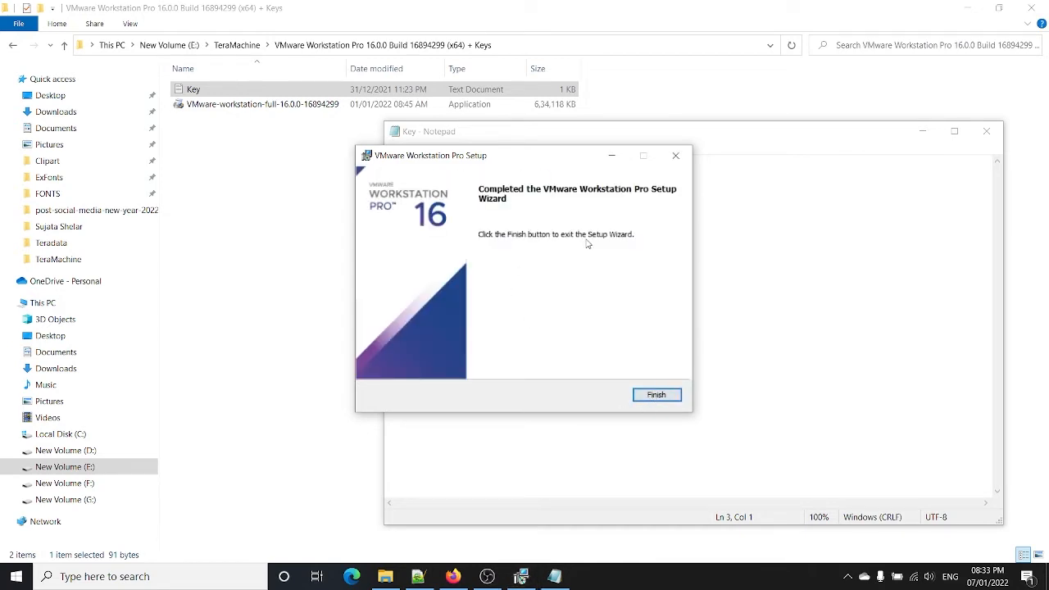
Step: Finish setup, close the Key file, and minimize the file browser and Firefox
{"action": "left_click", "coordinate": [663, 401]}
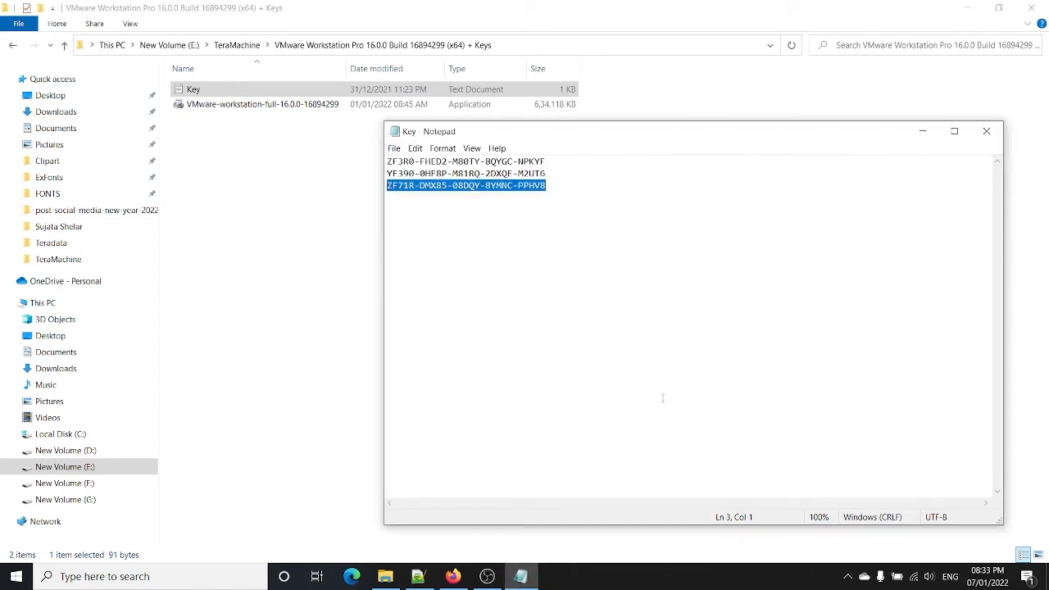
{"action": "left_click", "coordinate": [986, 134]}
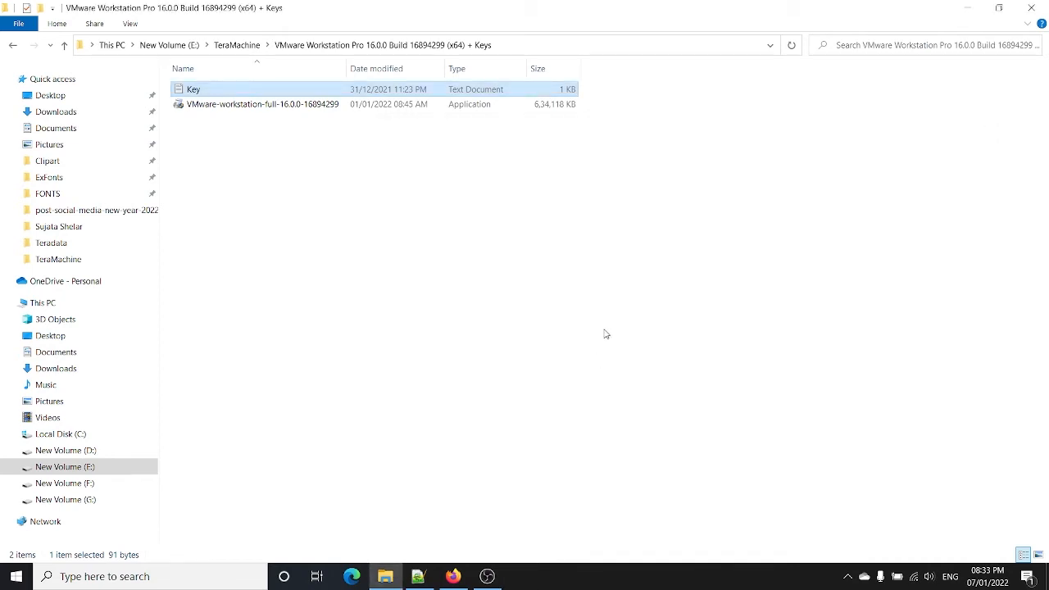
{"action": "left_click", "coordinate": [969, 6]}
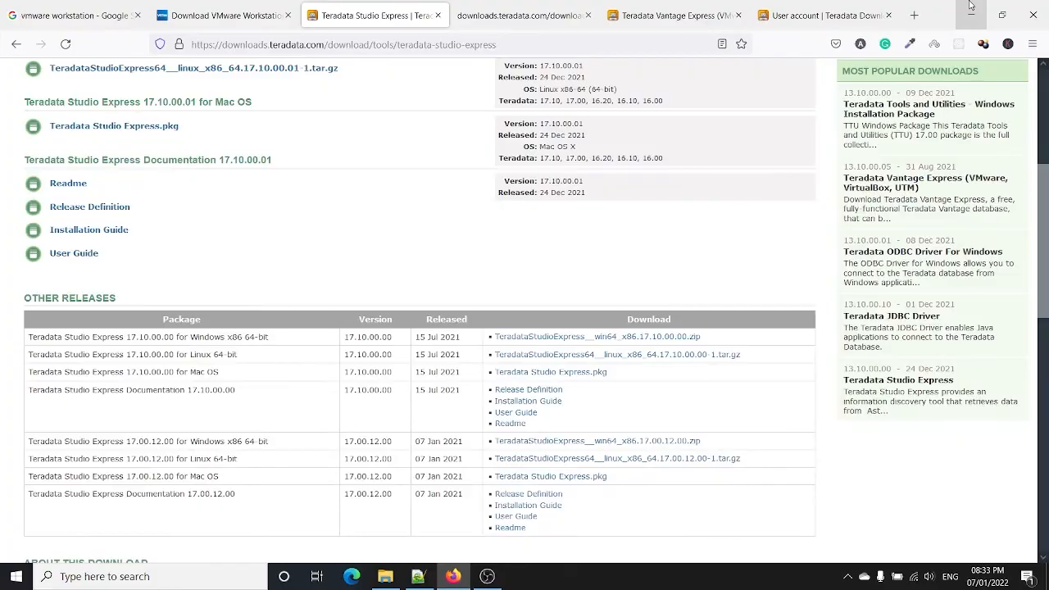
{"action": "left_click", "coordinate": [969, 6]}
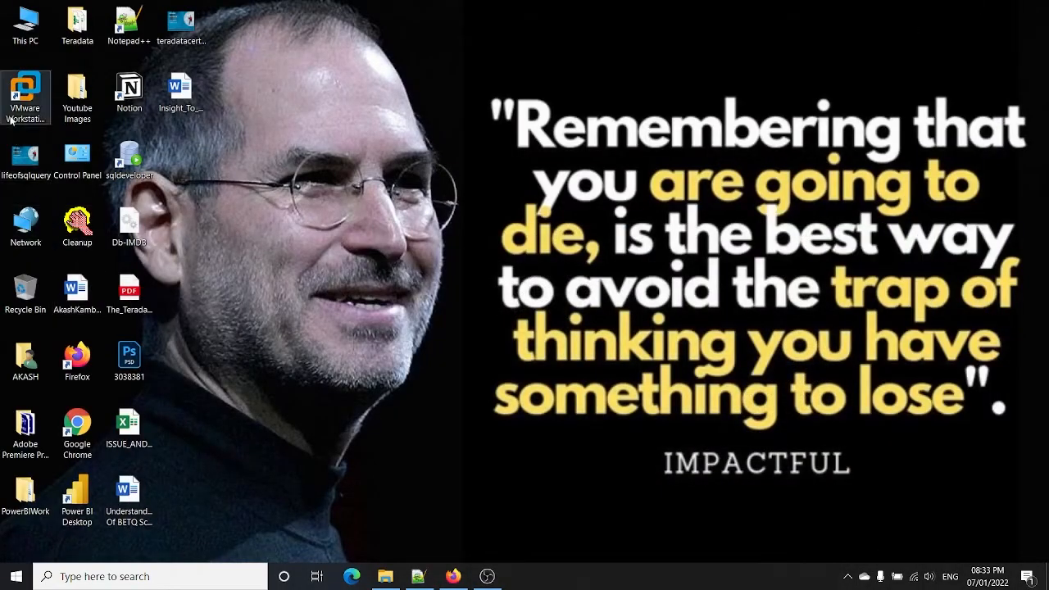
Step: Launch VMware Workstation from the desktop, maximize it, and widen the library panel
{"action": "left_click", "coordinate": [14, 109]}
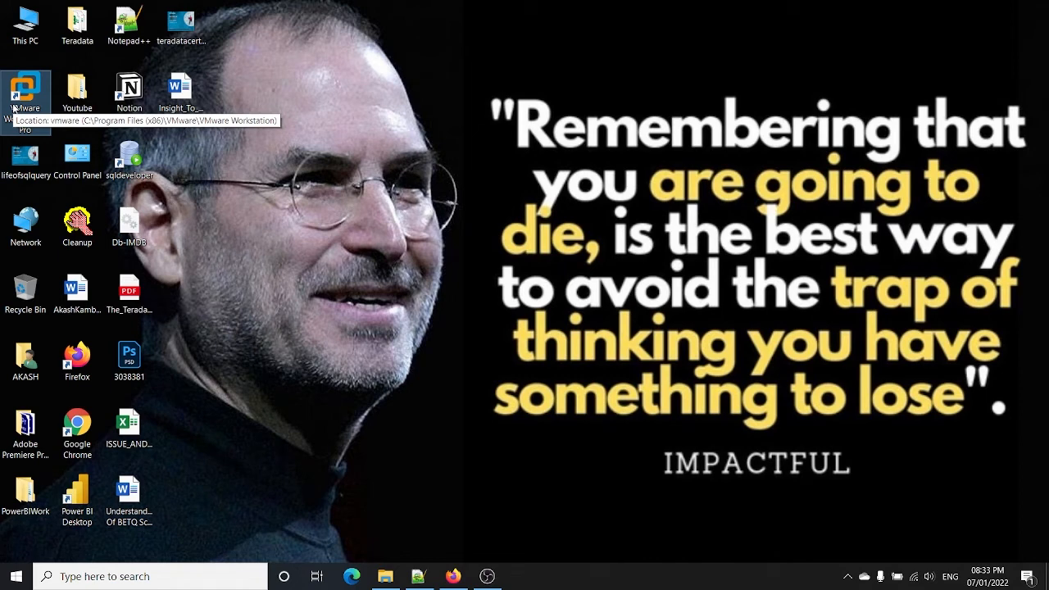
{"action": "double_click", "coordinate": [14, 109]}
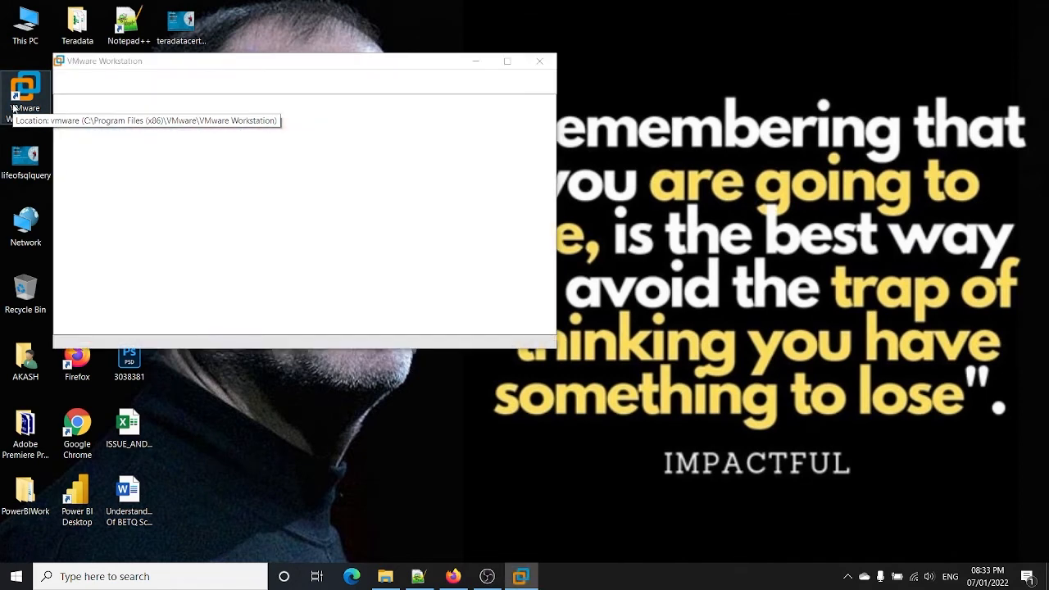
{"action": "left_click", "coordinate": [506, 60]}
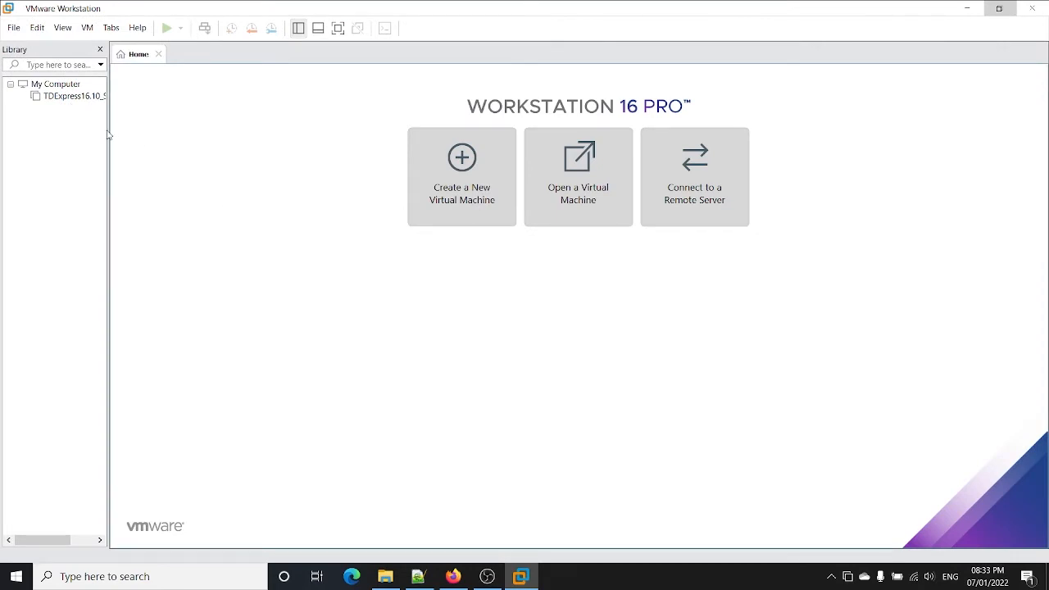
{"action": "left_click_drag", "start_coordinate": [109, 129], "coordinate": [203, 145]}
Step: Remove the TDExpress16.10_Sles11_40GB VM from the library
{"action": "right_click", "coordinate": [137, 99]}
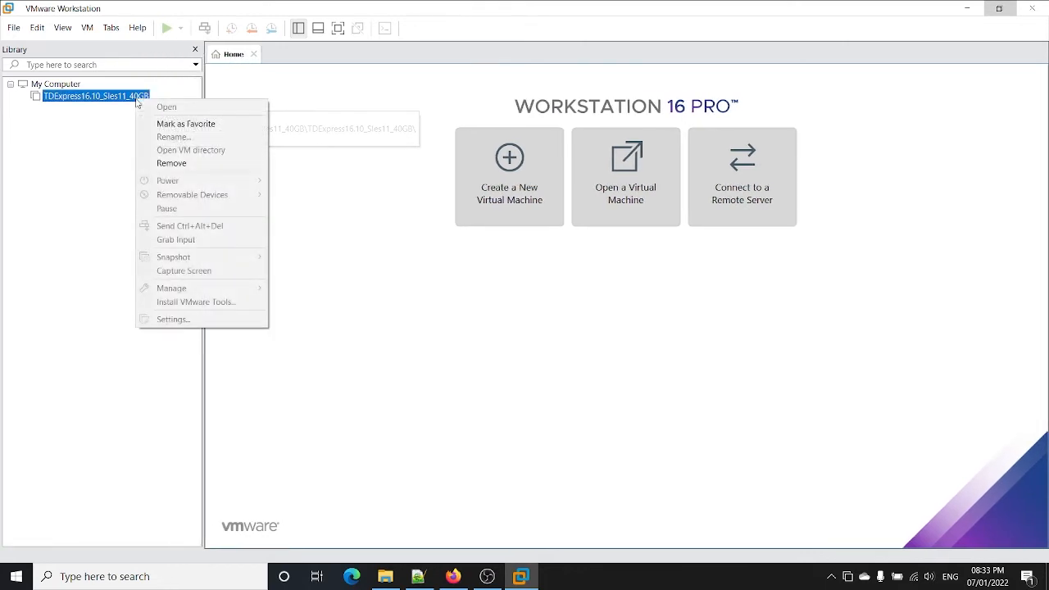
{"action": "left_click", "coordinate": [168, 164]}
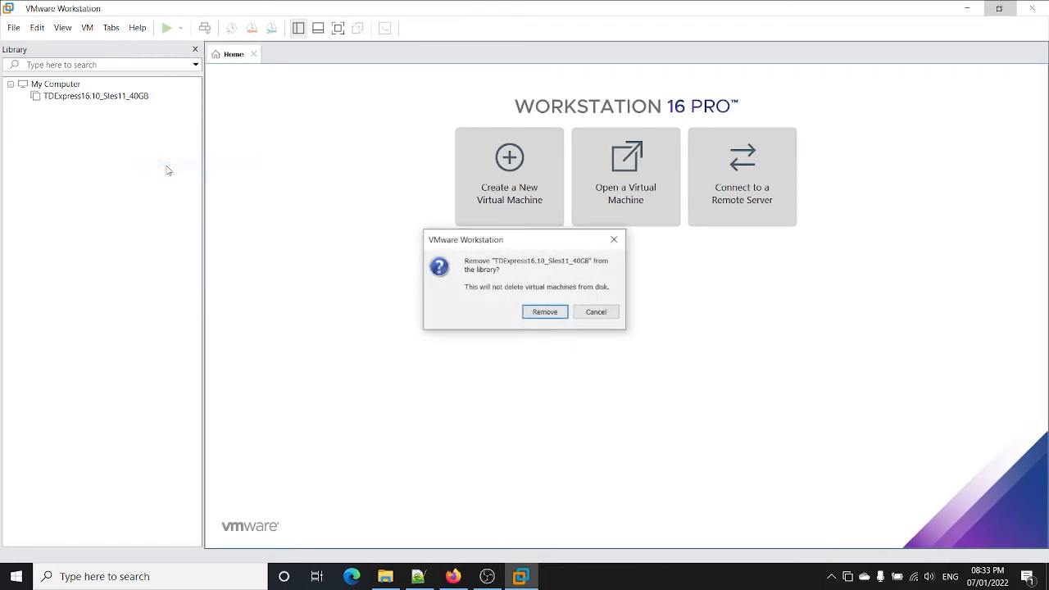
{"action": "left_click", "coordinate": [546, 312]}
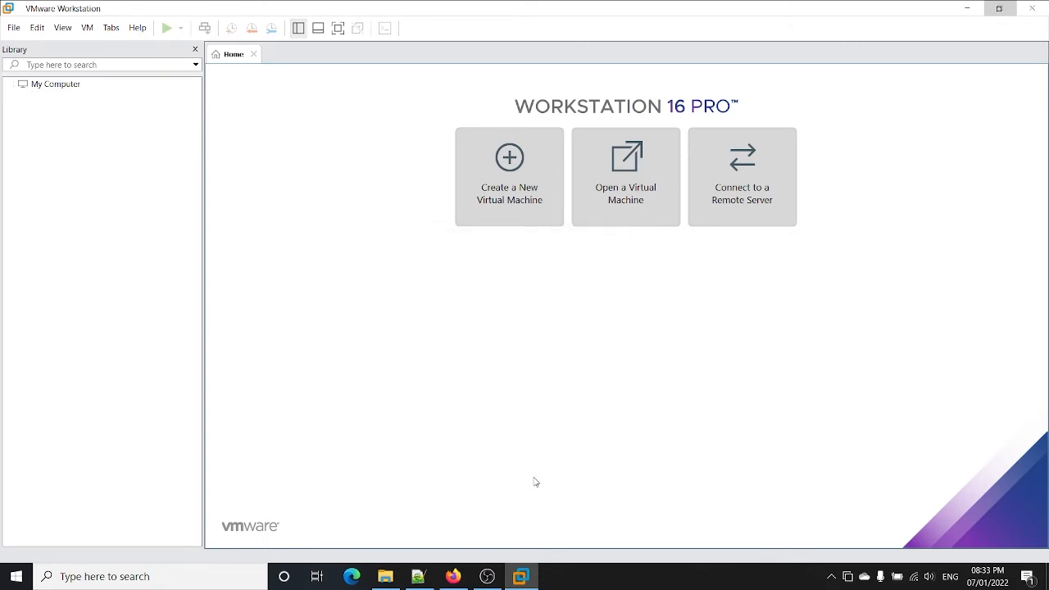
{"action": "left_click", "coordinate": [392, 579]}
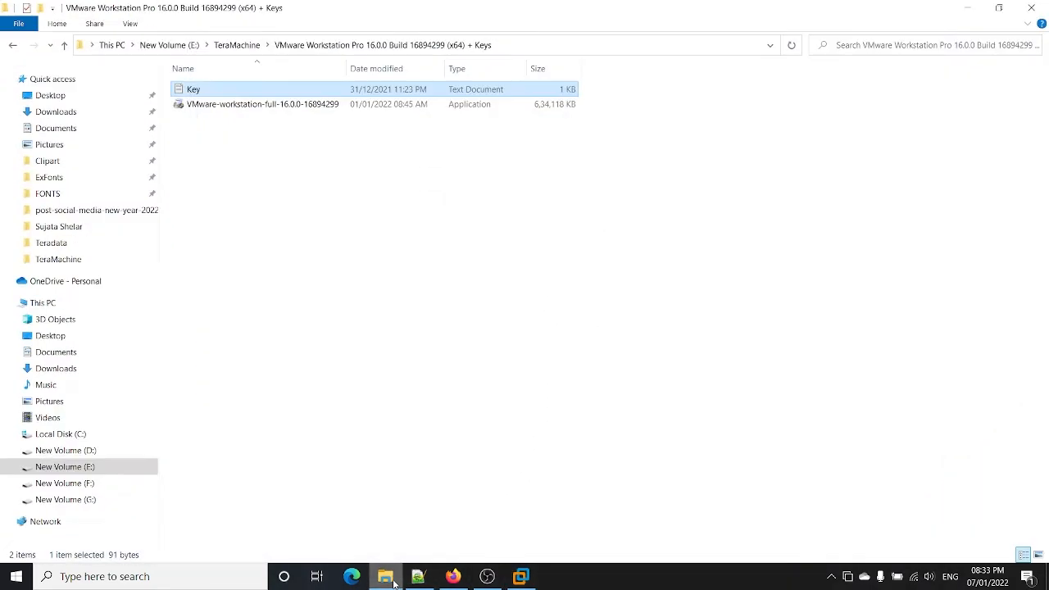
Step: Extract TDExpress16.10_Sles11_40GB in TeraMachine via WinRAR's Extract files... with default settings
{"action": "left_click", "coordinate": [238, 54]}
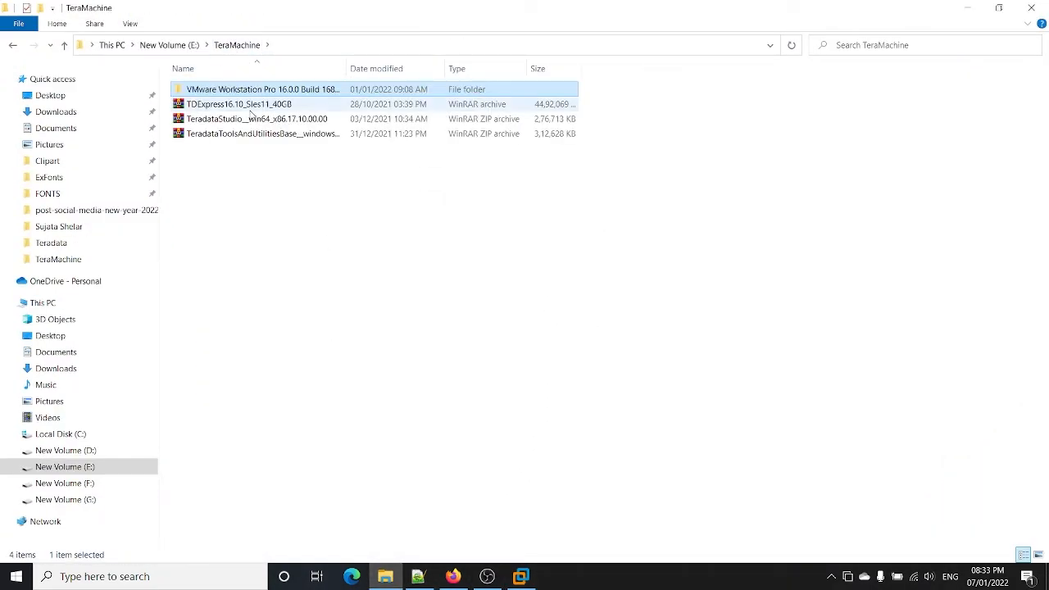
{"action": "left_click", "coordinate": [251, 108]}
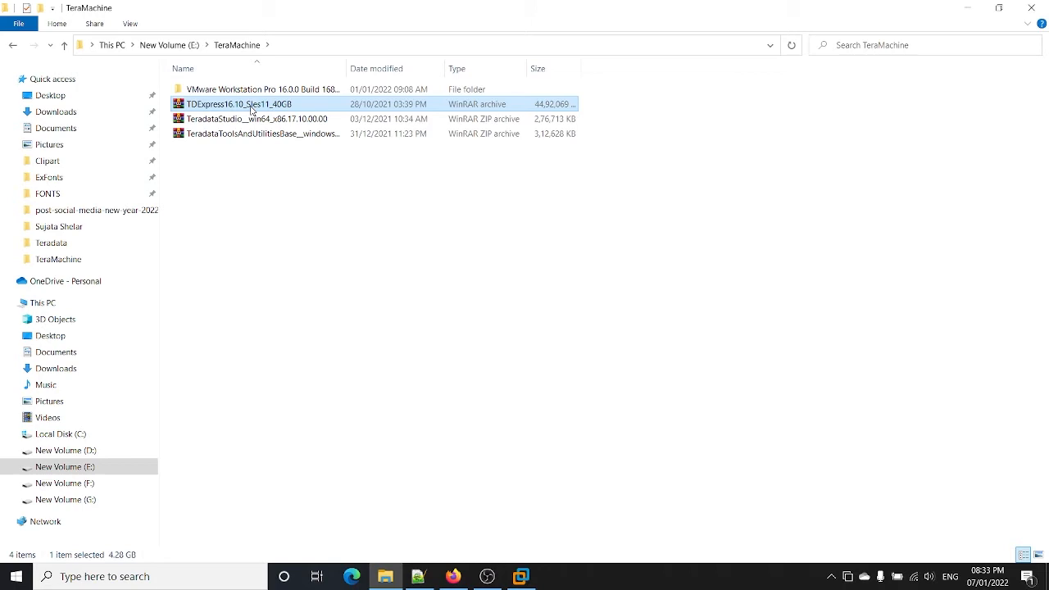
{"action": "right_click", "coordinate": [250, 109]}
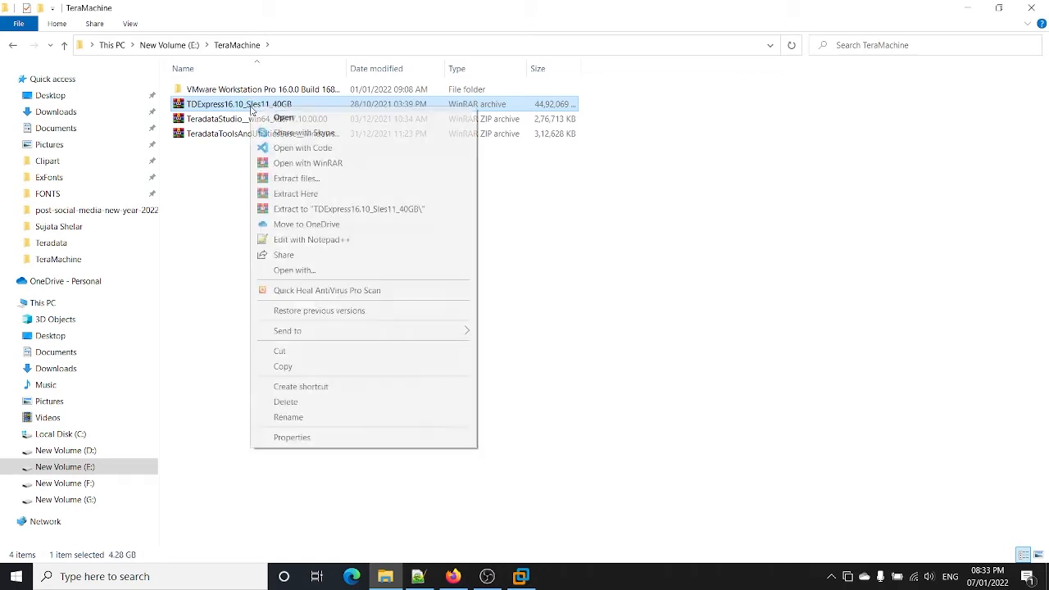
{"action": "left_click", "coordinate": [285, 180]}
{"action": "left_click", "coordinate": [560, 440]}
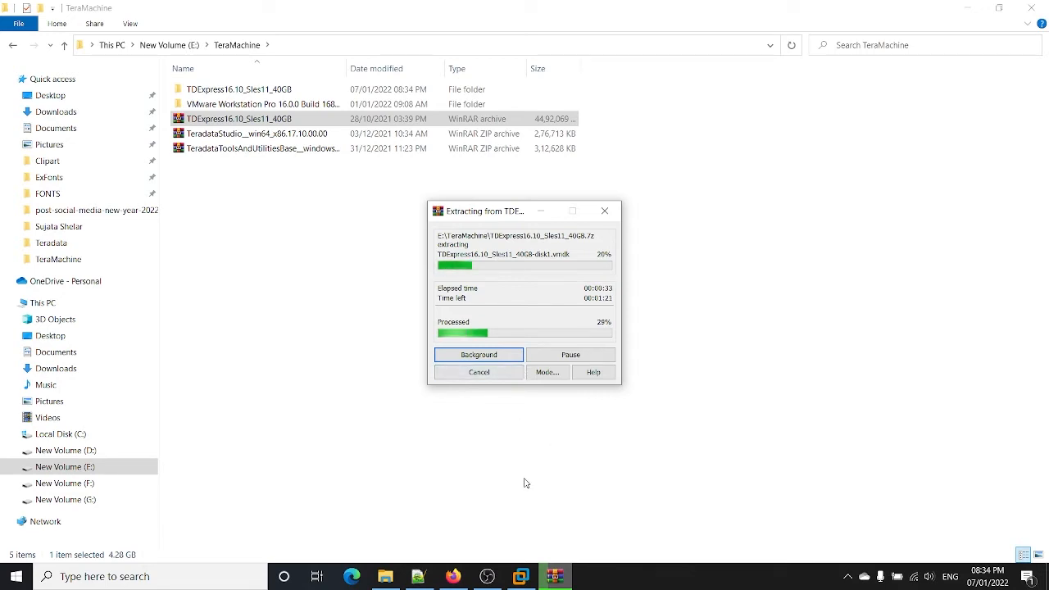
{"action": "left_click", "coordinate": [413, 578]}
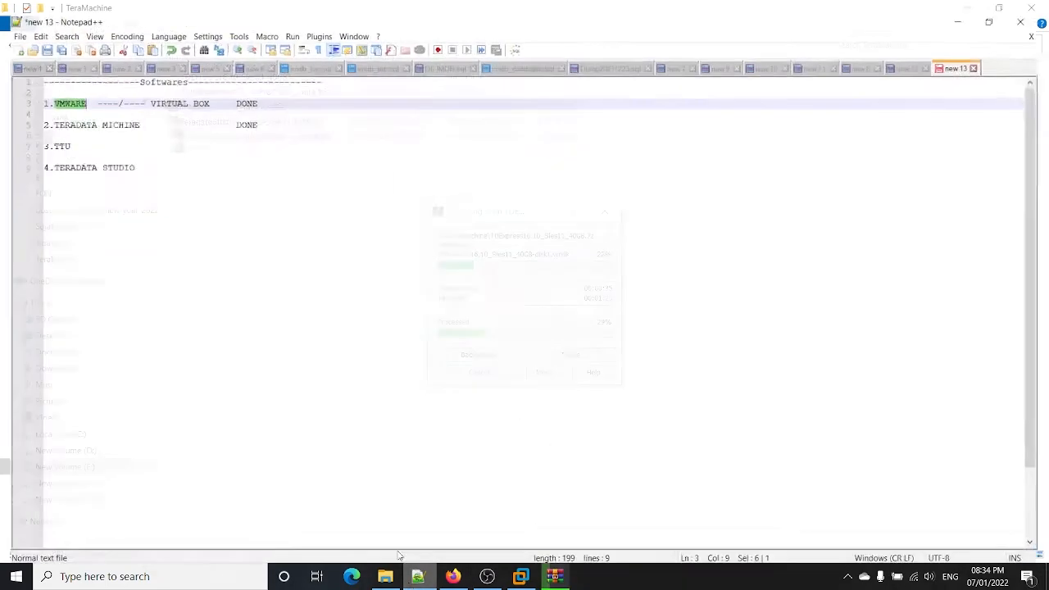
Step: Add '4 - GB RAM' and '80 -GB Free Sapce' under TERADATA MICHINE, plus blank lines after TERADATA STUDIO
{"action": "left_click", "coordinate": [261, 110]}
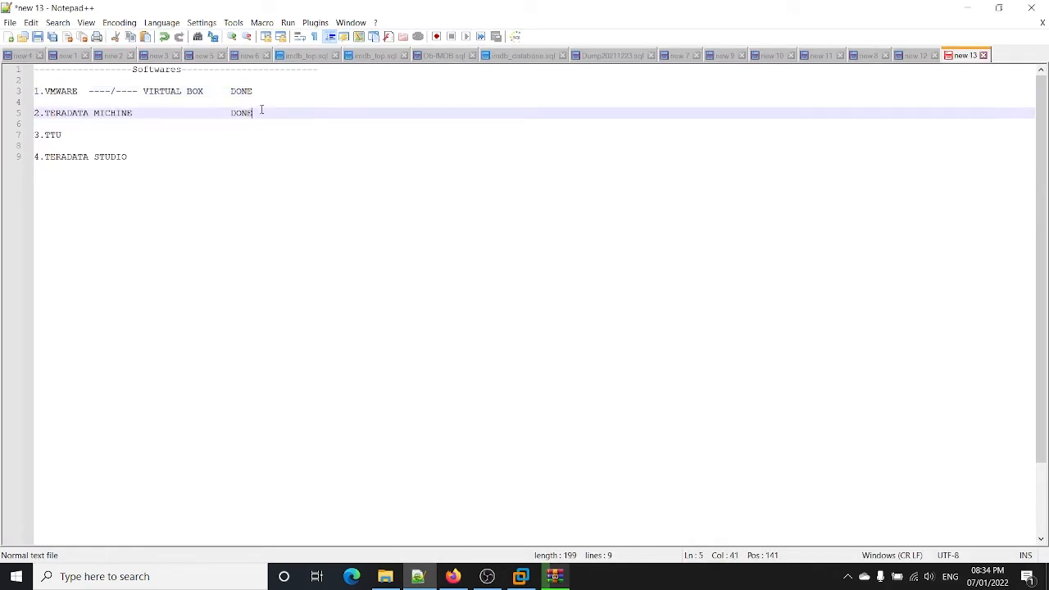
{"action": "key", "text": "Return"}
{"action": "key", "text": "Return"}
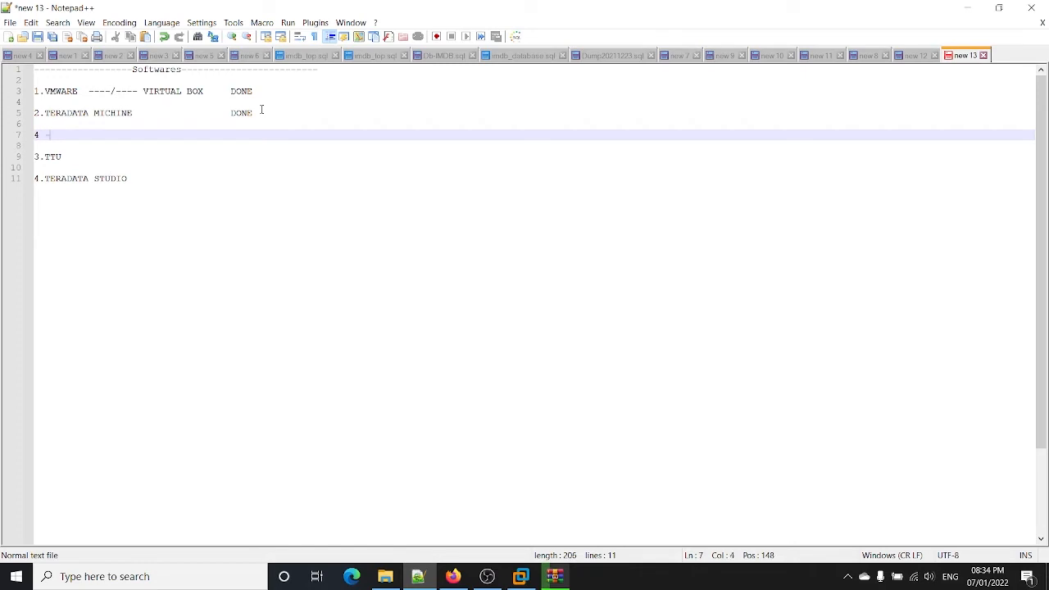
{"action": "type", "text": "4 - GB RAM"}
{"action": "key", "text": "Return"}
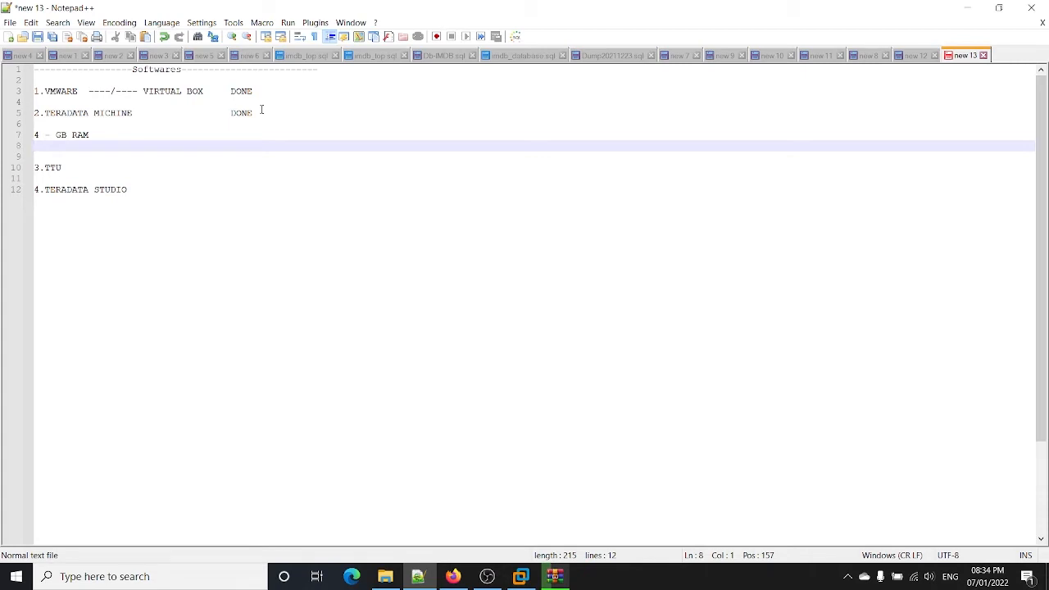
{"action": "type", "text": "30 -G"}
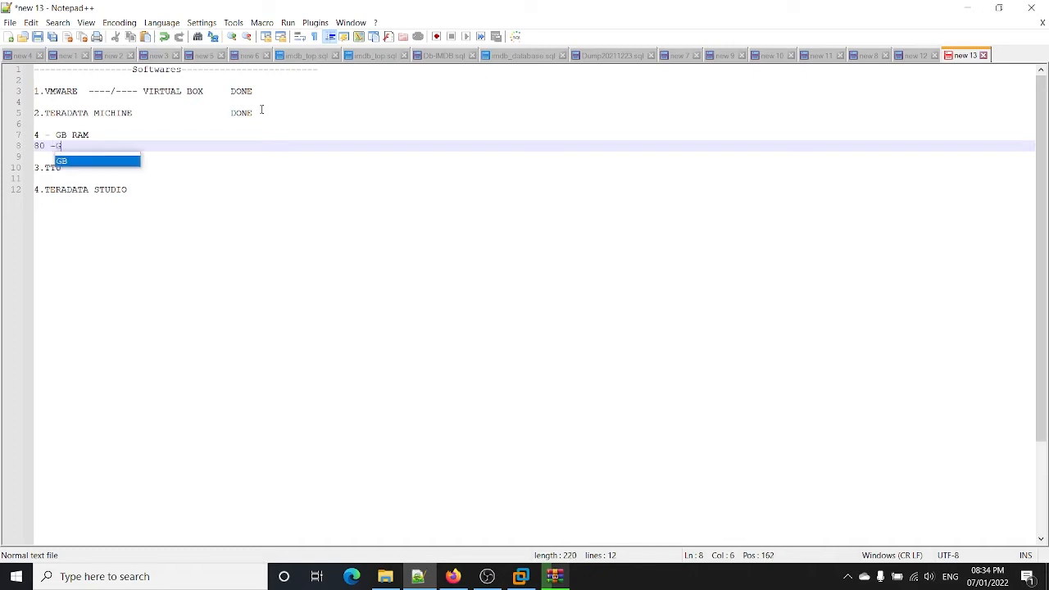
{"action": "type", "text": "B Free SApce"}
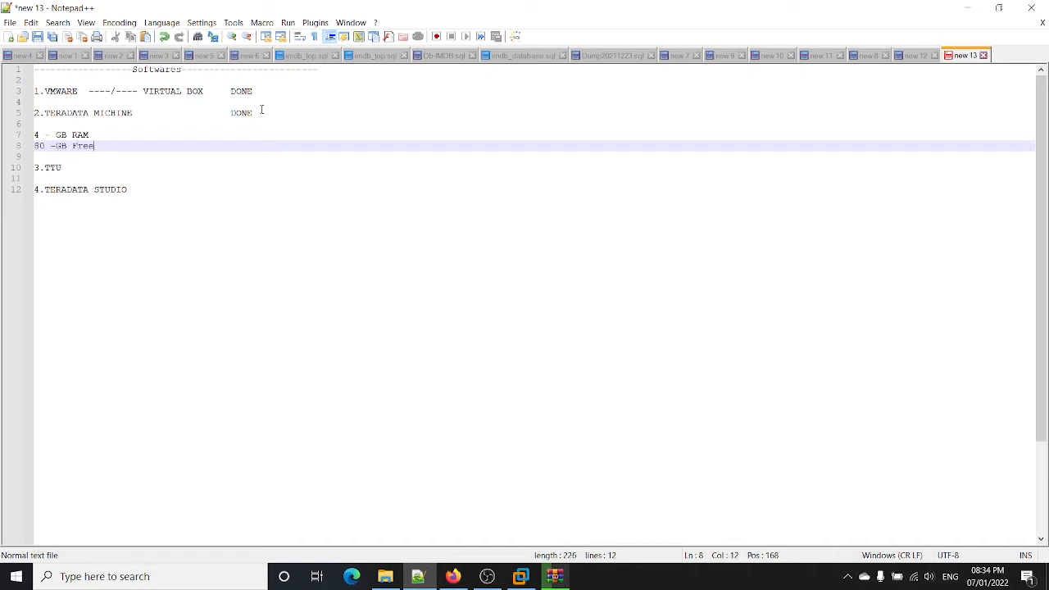
{"action": "key", "text": "BackSpace"}
{"action": "key", "text": "BackSpace"}
{"action": "key", "text": "BackSpace"}
{"action": "key", "text": "BackSpace"}
{"action": "type", "text": "apce"}
{"action": "double_click", "coordinate": [149, 145]}
{"action": "left_click", "coordinate": [161, 148]}
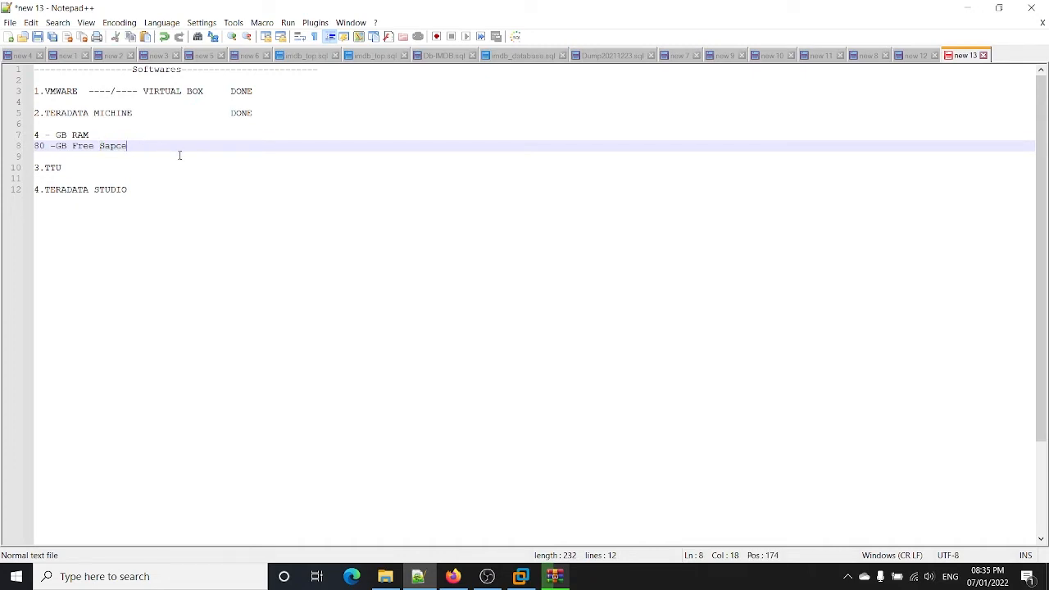
{"action": "left_click", "coordinate": [183, 219]}
{"action": "key", "text": "Return"}
{"action": "key", "text": "Return"}
{"action": "key", "text": "Return"}
{"action": "key", "text": "Return"}
{"action": "key", "text": "Return"}
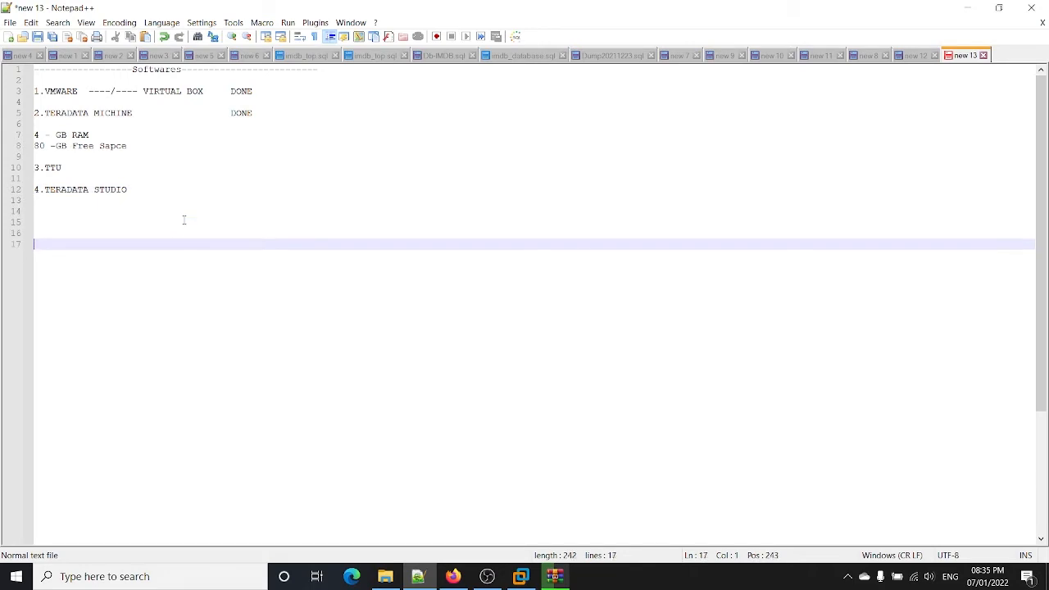
Step: Write the note that with 8gb of ram and 100 gb you can go ahead
{"action": "type", "text": "if yoy"}
{"action": "key", "text": "BackSpace"}
{"action": "key", "text": "BackSpace"}
{"action": "type", "text": "u have 8gb of ra"}
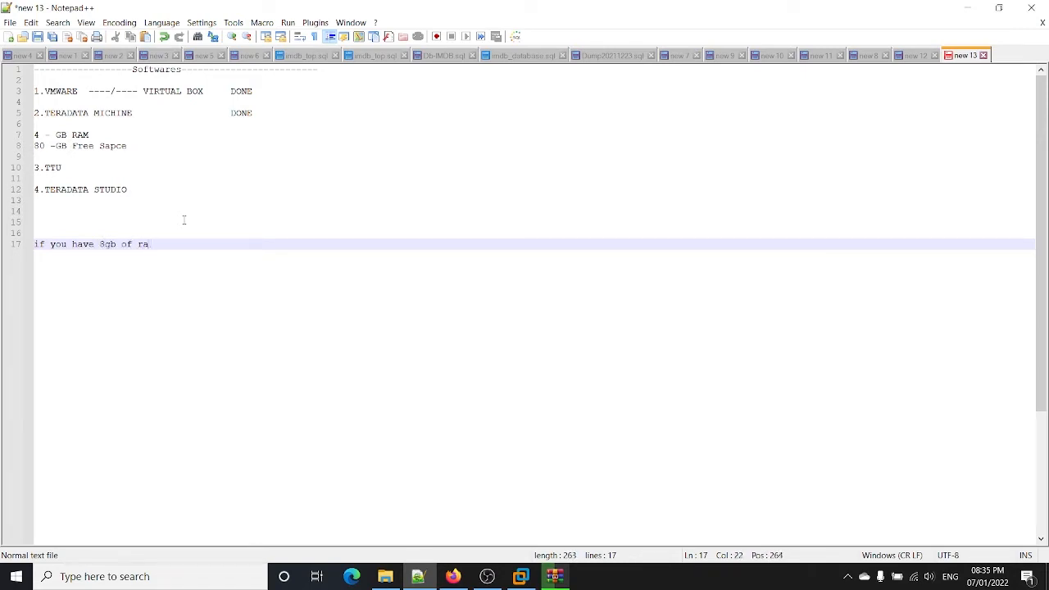
{"action": "type", "text": ",m then you c"}
{"action": "type", "text": "ahed"}
{"action": "key", "text": "Return"}
{"action": "key", "text": "Return"}
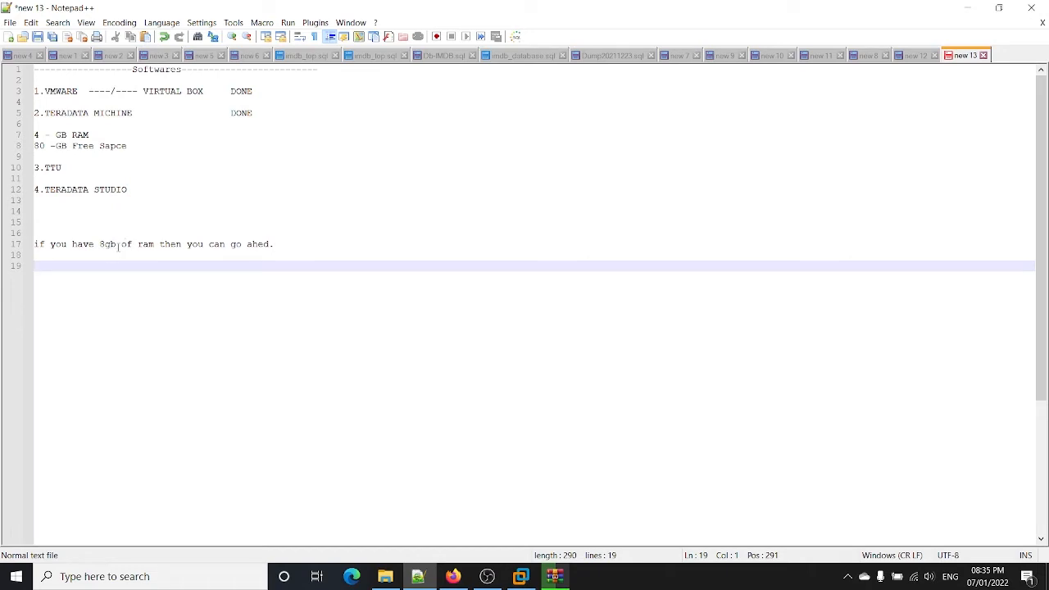
{"action": "left_click_drag", "start_coordinate": [152, 249], "coordinate": [158, 246]}
{"action": "left_click", "coordinate": [158, 246]}
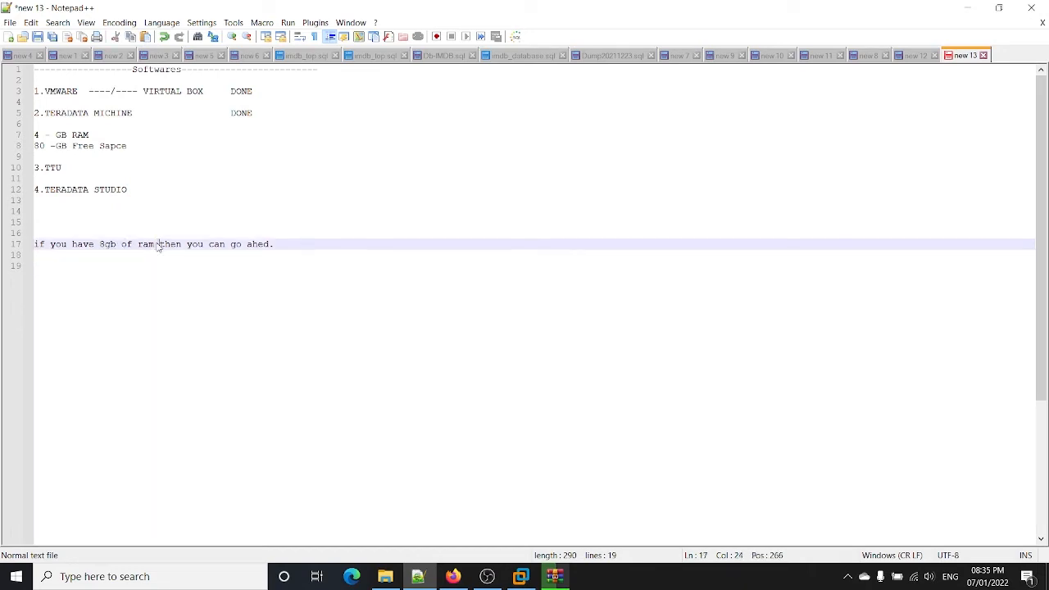
{"action": "type", "text": "and 100 gb"}
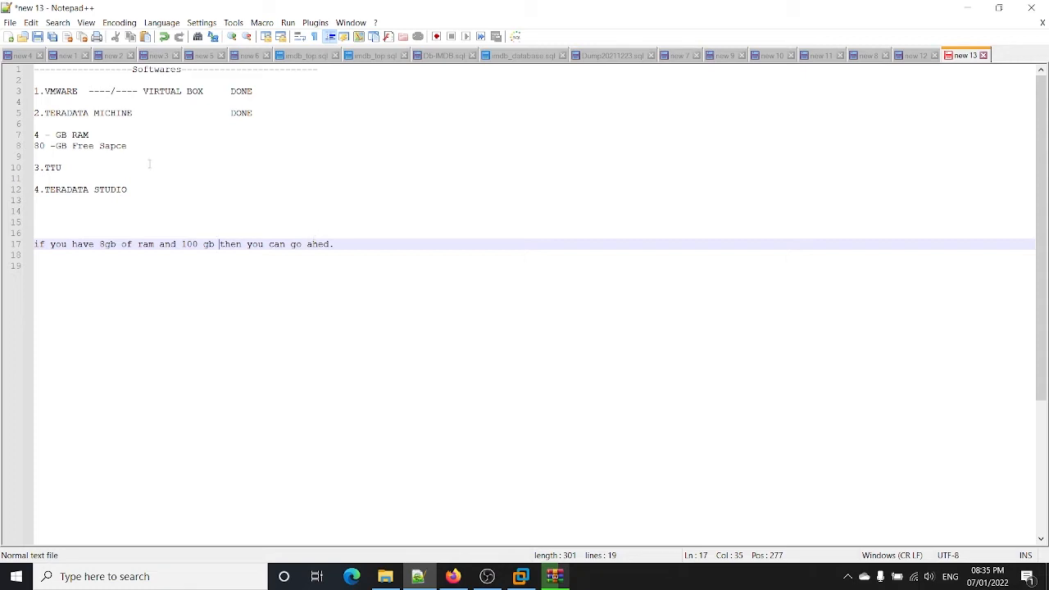
Step: Add '4-GB Windows' and '4 gb Linux' lines followed by a dashed divider
{"action": "left_click", "coordinate": [51, 127]}
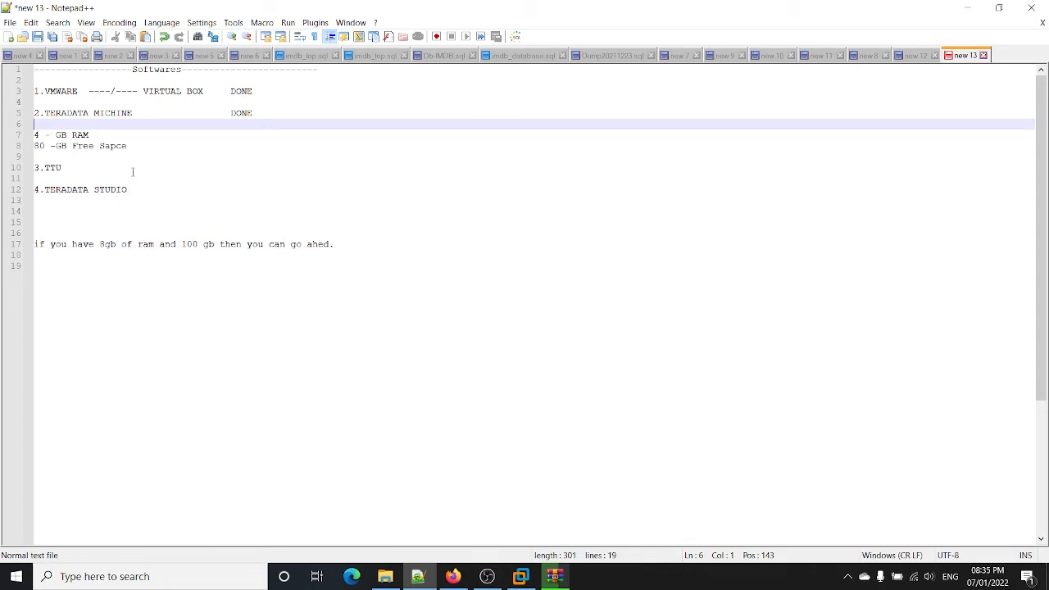
{"action": "left_click", "coordinate": [132, 170]}
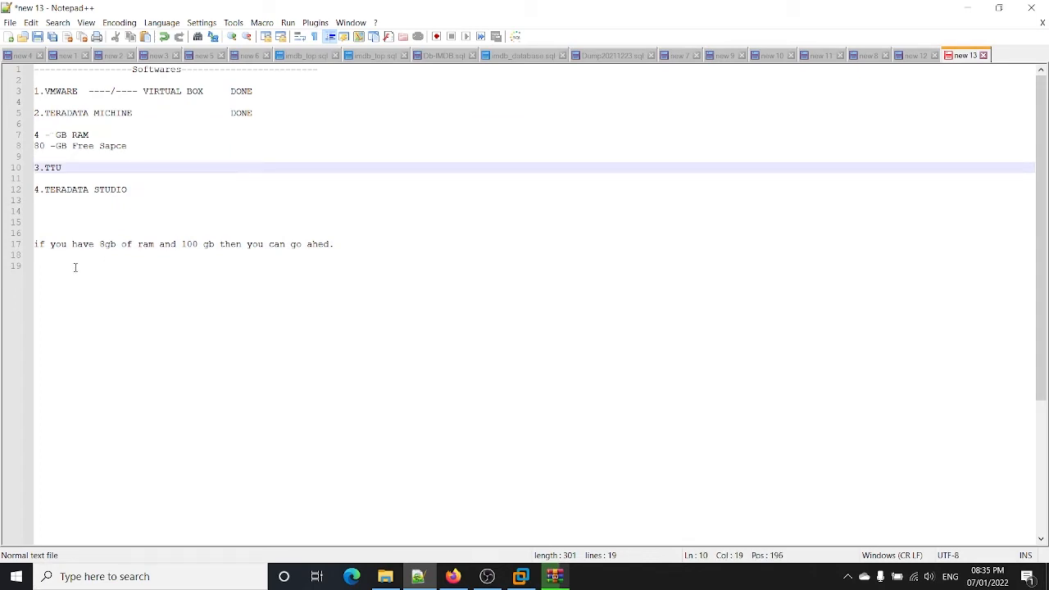
{"action": "left_click_drag", "start_coordinate": [105, 244], "coordinate": [99, 236]}
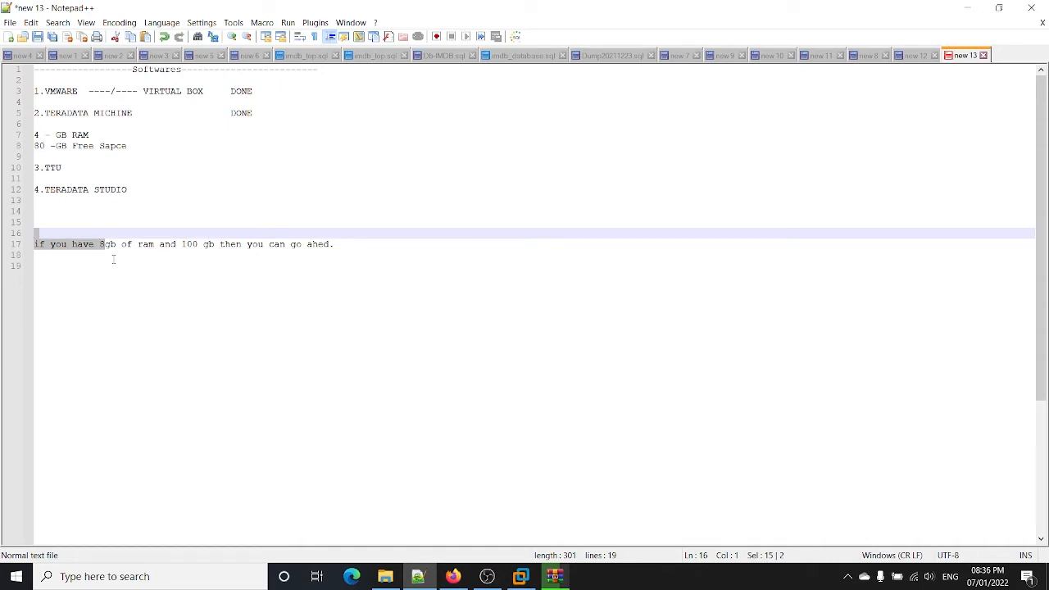
{"action": "left_click", "coordinate": [113, 259]}
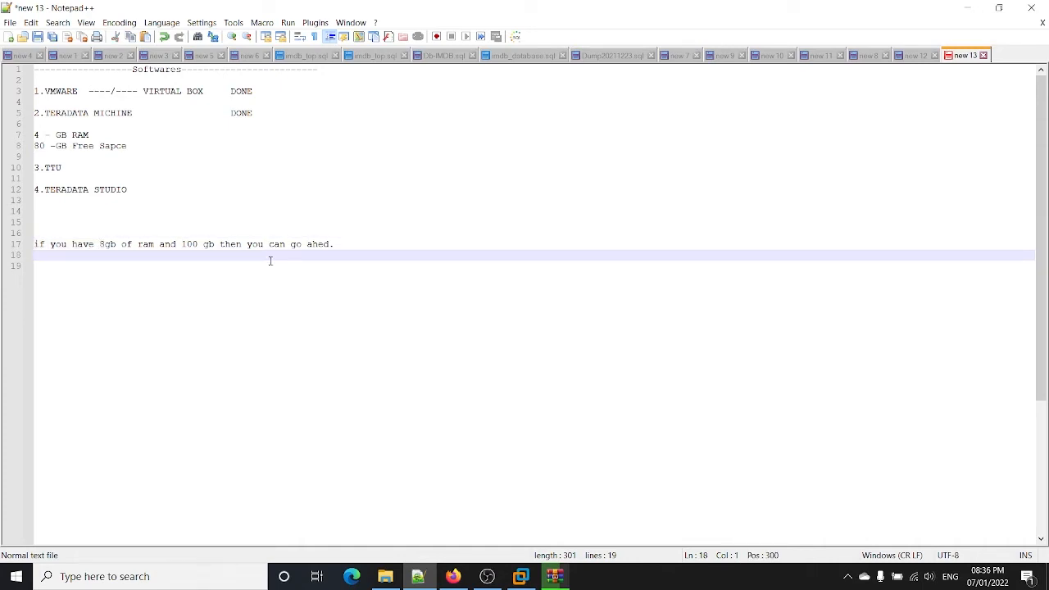
{"action": "key", "text": "Return"}
{"action": "key", "text": "Return"}
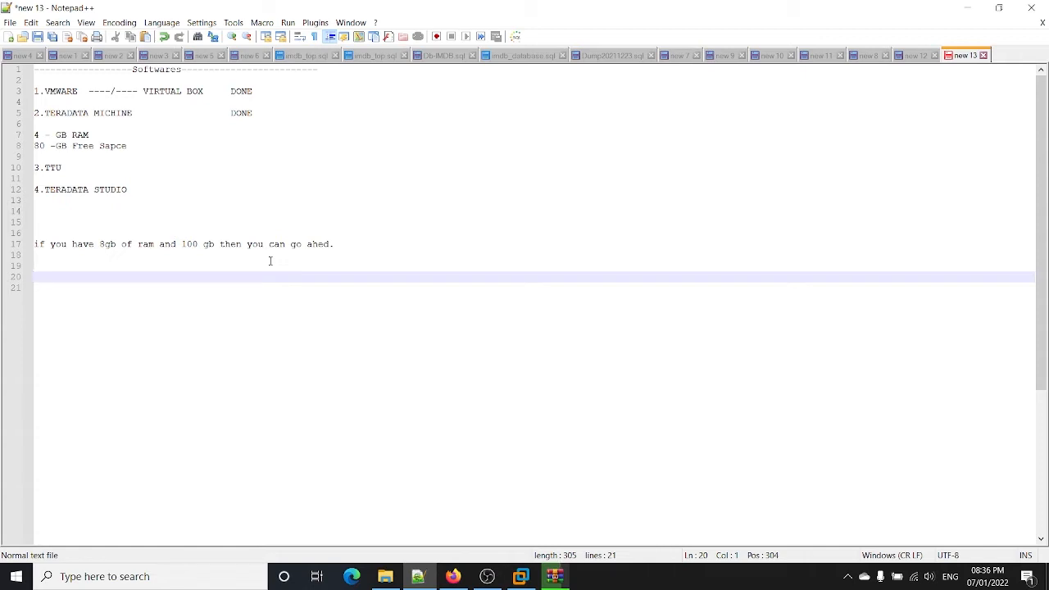
{"action": "type", "text": "5"}
{"action": "key", "text": "BackSpace"}
{"action": "type", "text": "4-GB Windows"}
{"action": "key", "text": "Return"}
{"action": "key", "text": "Return"}
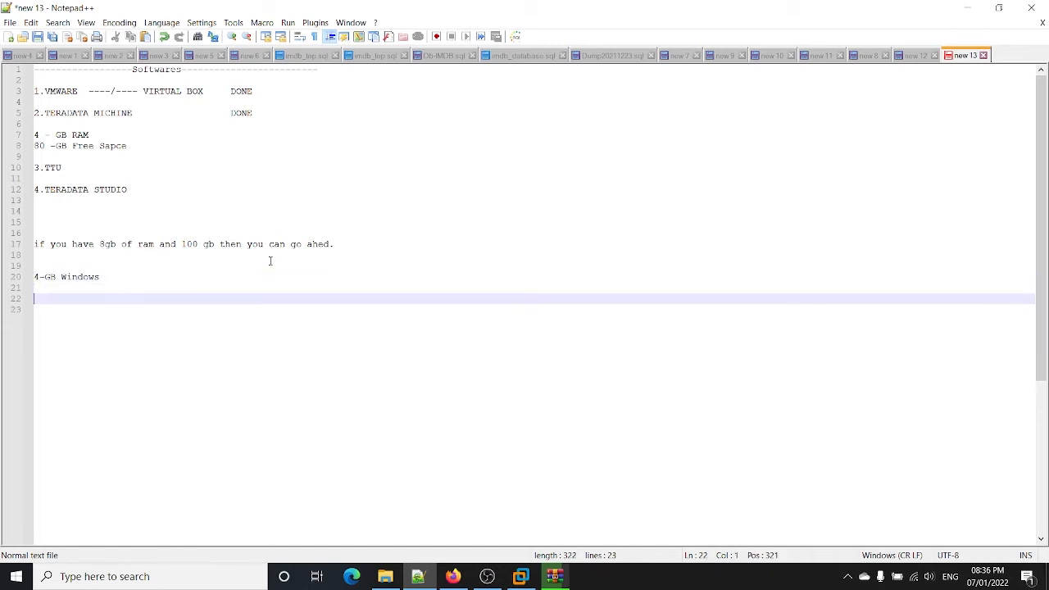
{"action": "type", "text": "4 gb Linux"}
{"action": "key", "text": "Return"}
{"action": "key", "text": "Return"}
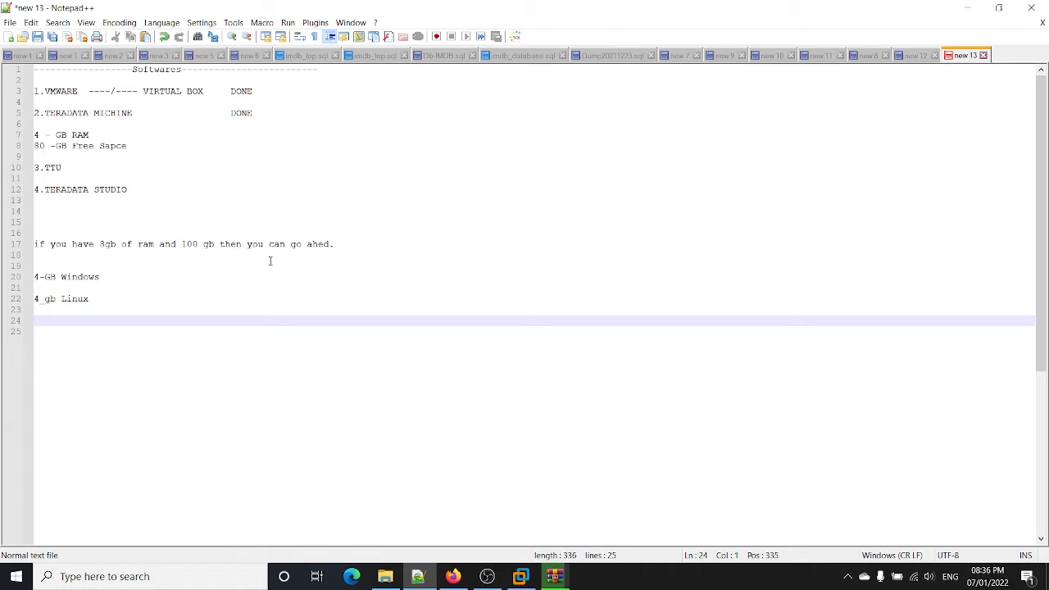
{"action": "type", "text": "--------------------------------------------------------------"}
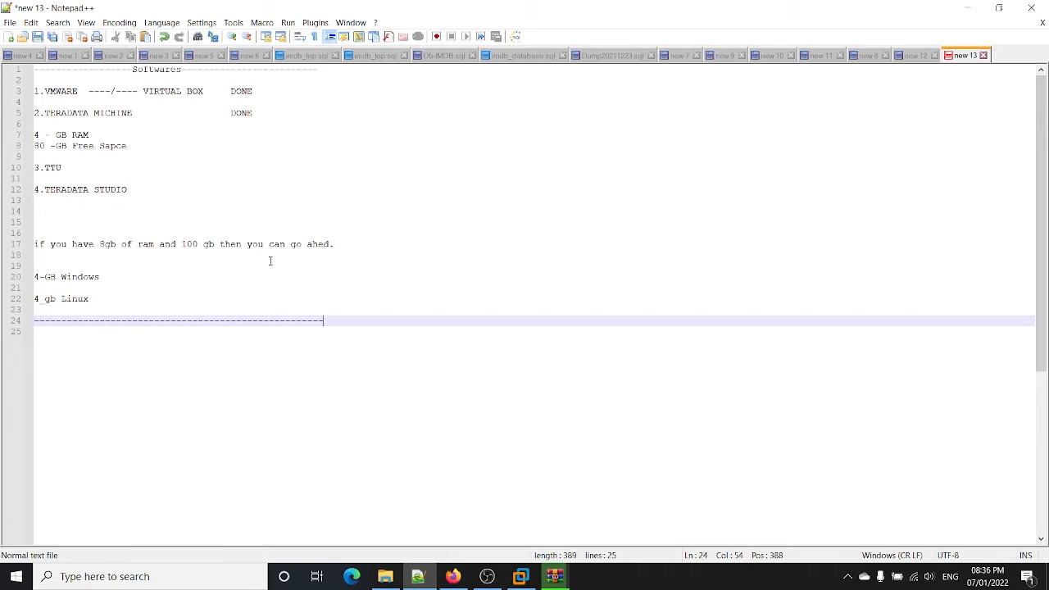
Step: Type 'Dynamic' below the dashed divider with blank lines after it, then return to File Explorer
{"action": "key", "text": "Return"}
{"action": "key", "text": "Return"}
{"action": "key", "text": "Return"}
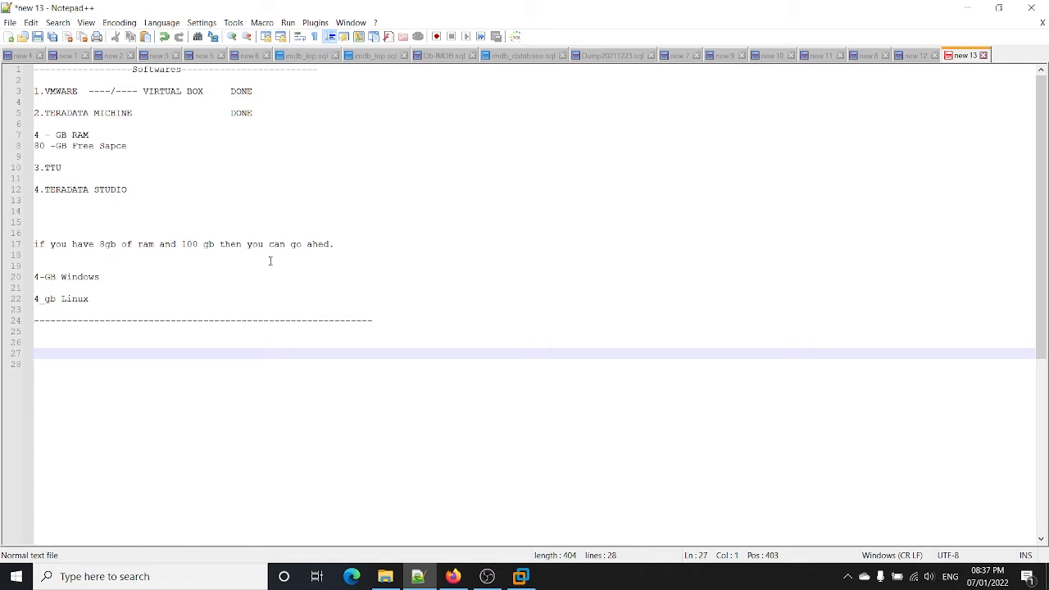
{"action": "type", "text": "Dynamic"}
{"action": "key", "text": "Return"}
{"action": "key", "text": "Return"}
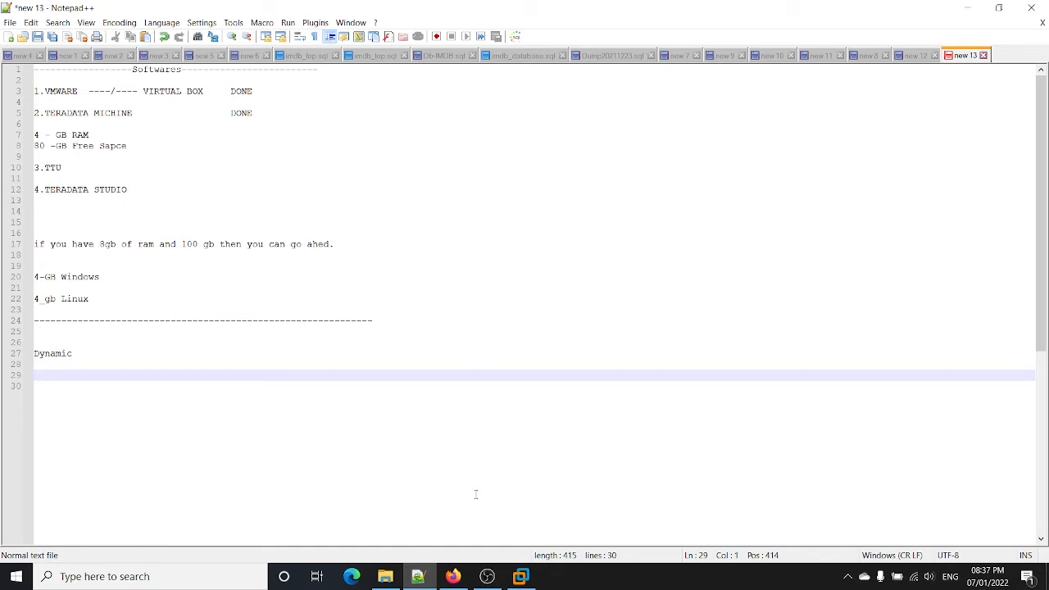
{"action": "left_click", "coordinate": [387, 578]}
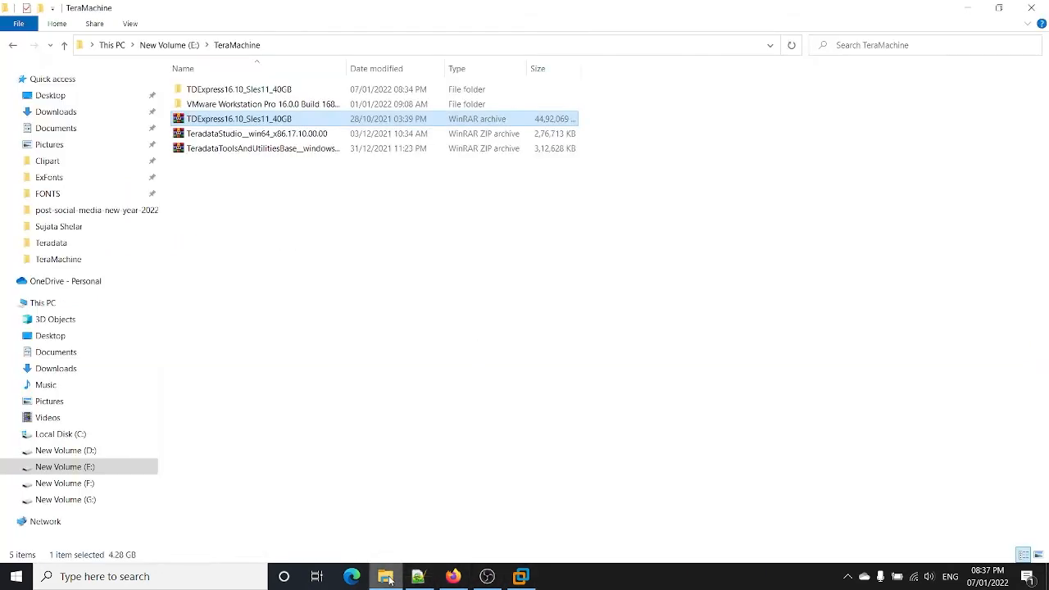
Step: Open the TDExpress16.10_Sles11_40GB folder and inspect its disk1, disk2 and disk3 virtual disk files
{"action": "double_click", "coordinate": [282, 91]}
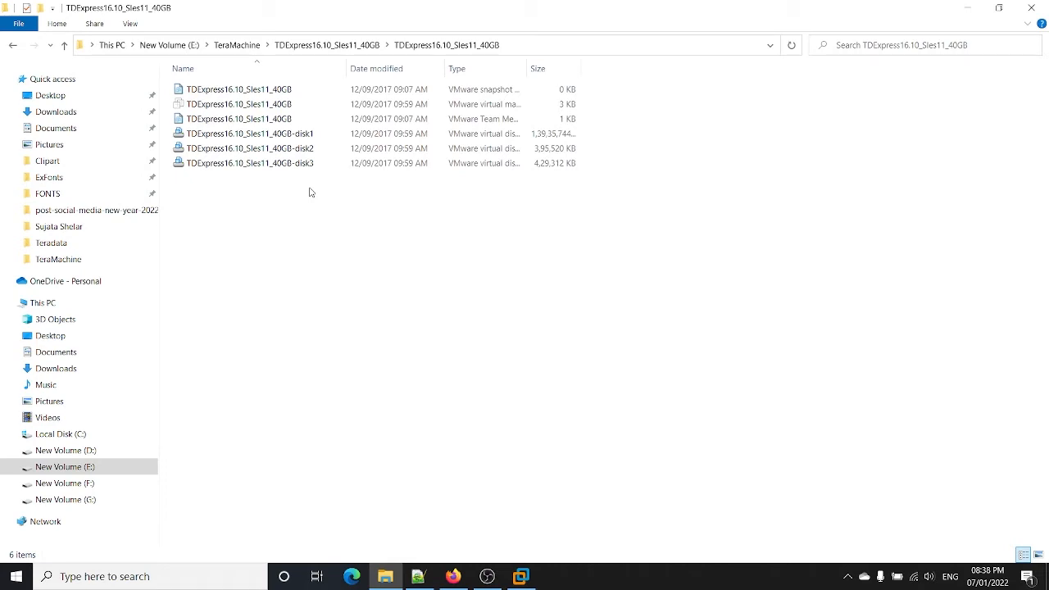
{"action": "left_click", "coordinate": [336, 141]}
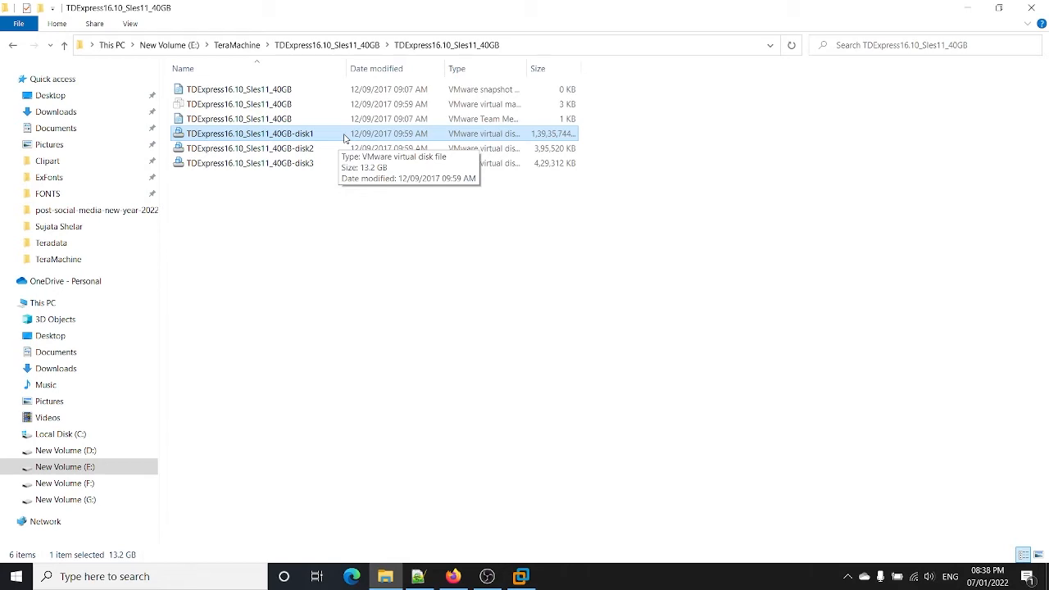
{"action": "left_click_drag", "start_coordinate": [340, 206], "coordinate": [285, 156]}
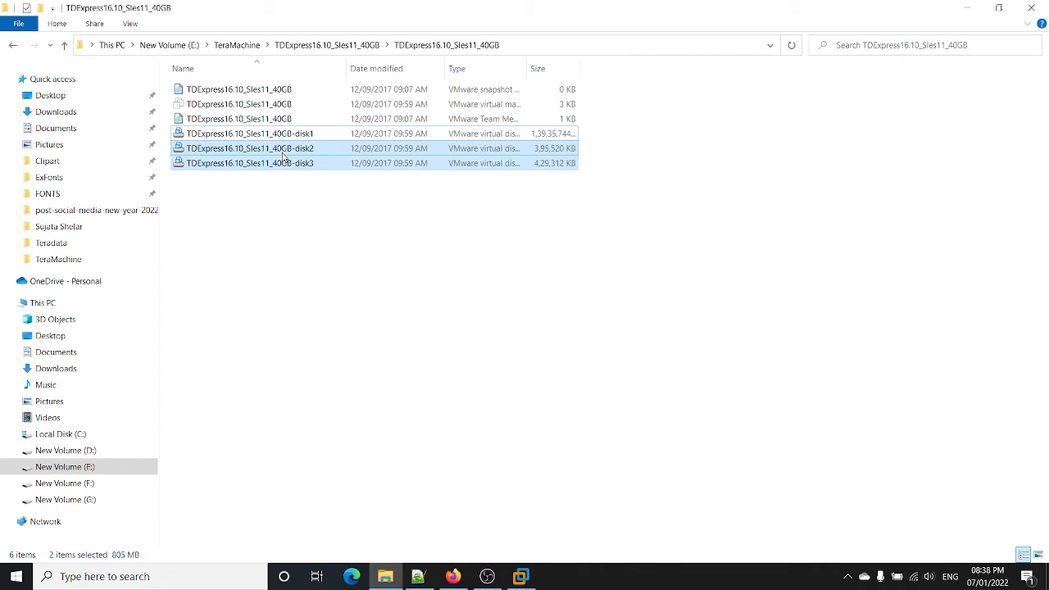
{"action": "left_click", "coordinate": [319, 199]}
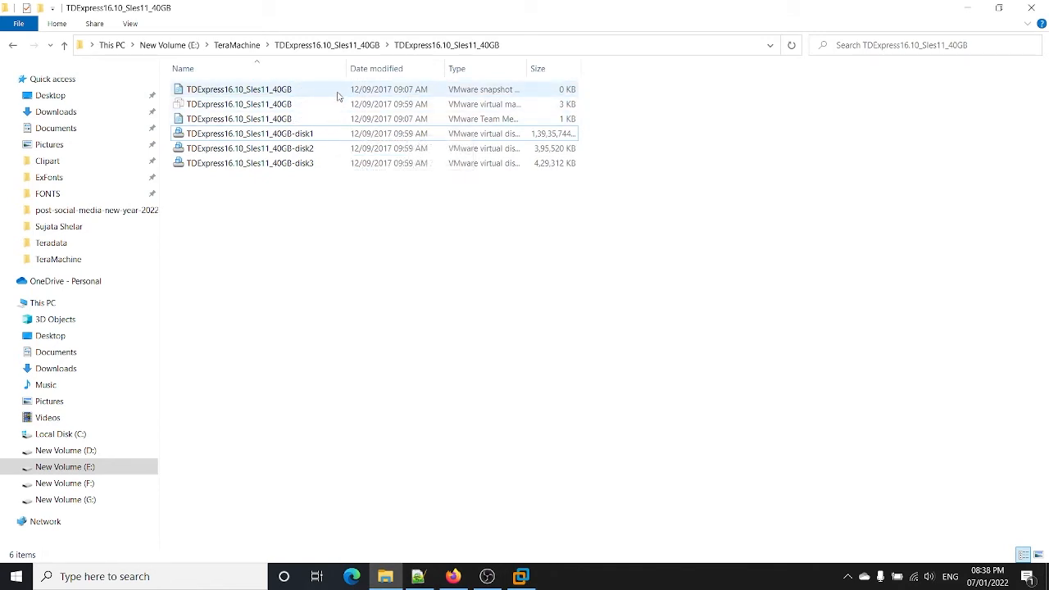
Step: Refresh the folder listing, check its full path, and minimize File Explorer
{"action": "right_click", "coordinate": [367, 195]}
{"action": "left_click", "coordinate": [404, 251]}
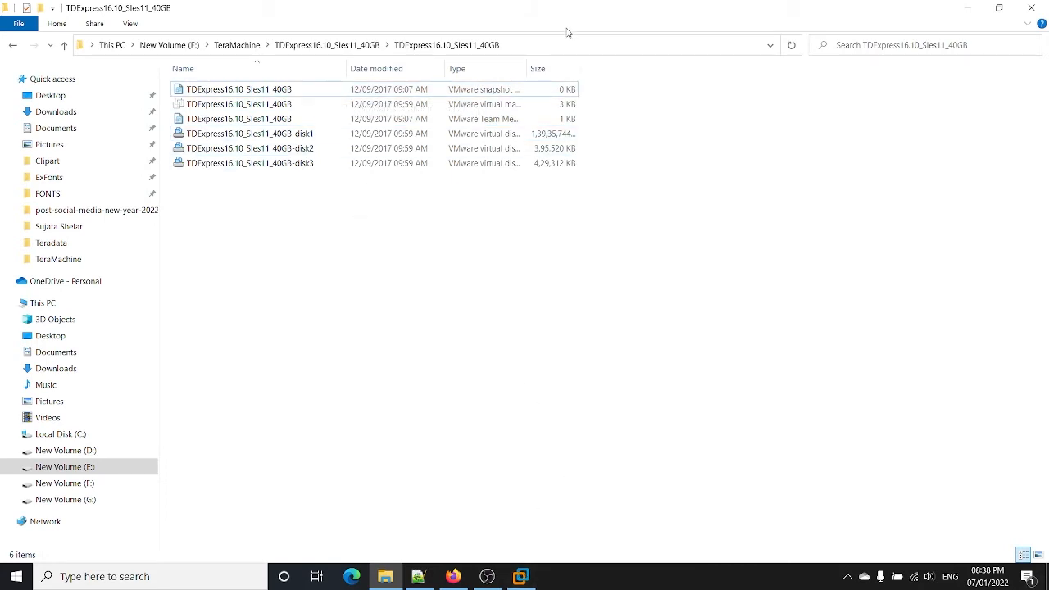
{"action": "left_click", "coordinate": [569, 44]}
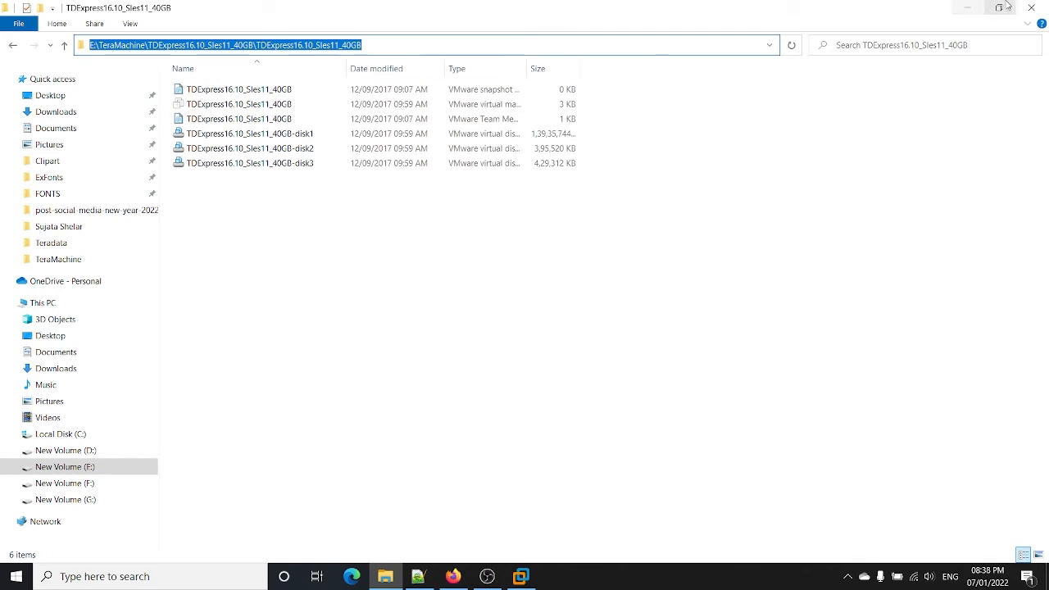
{"action": "left_click", "coordinate": [967, 7]}
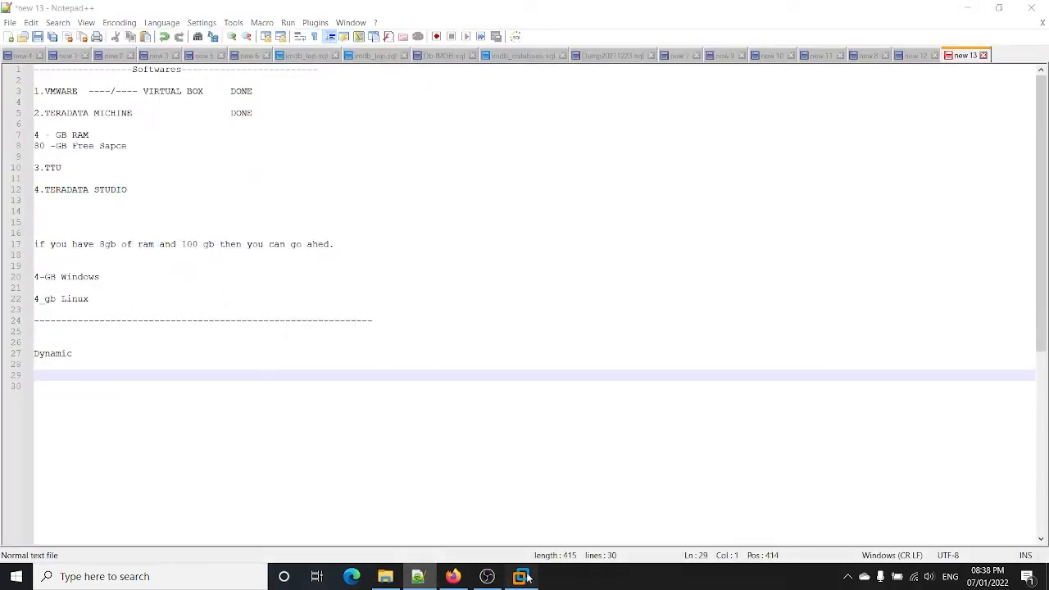
Step: Bring VMware Workstation Pro to the front and show its File menu
{"action": "left_click", "coordinate": [525, 577]}
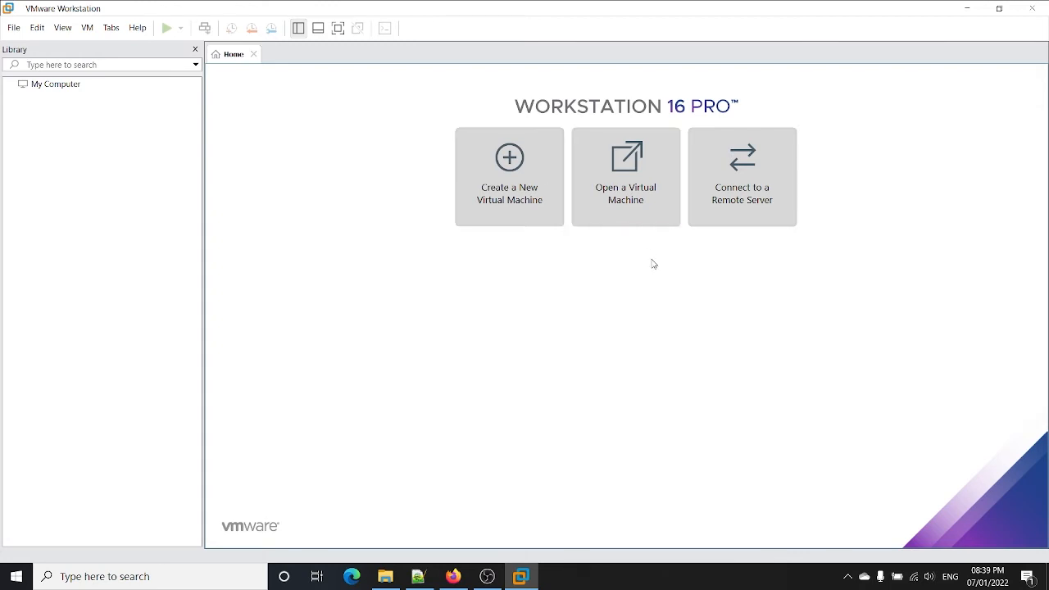
{"action": "left_click", "coordinate": [10, 29]}
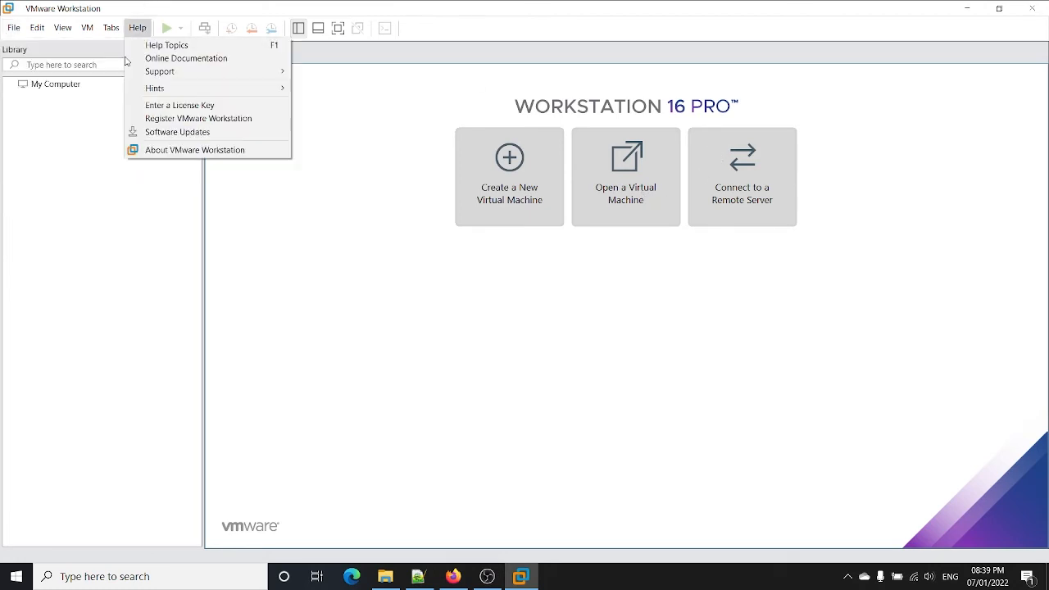
Step: Load the TDExpress16.10_Sles11_40GB virtual machine file through File > Open
{"action": "left_click", "coordinate": [39, 73]}
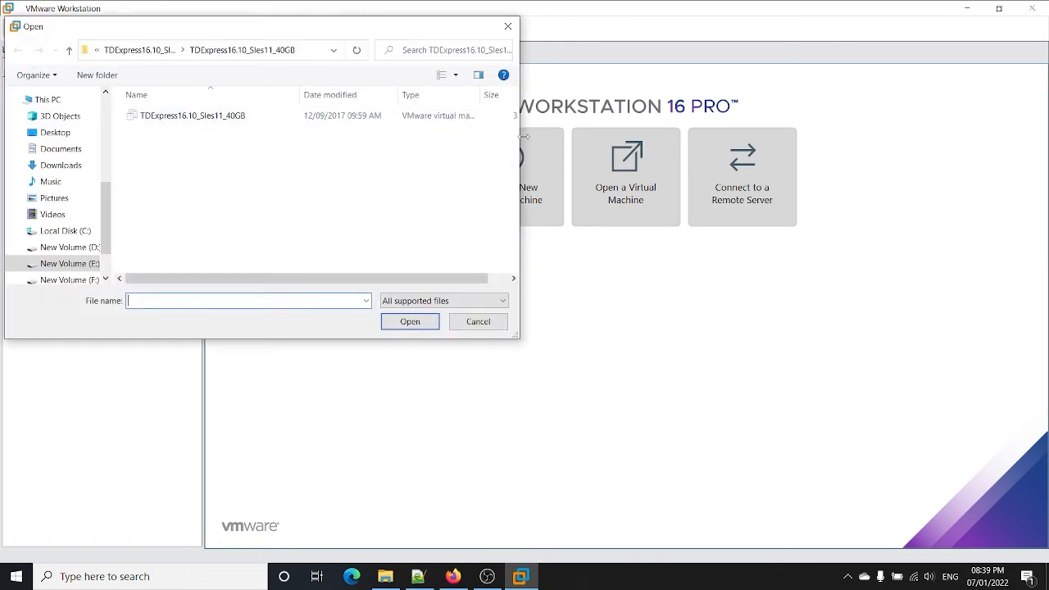
{"action": "left_click", "coordinate": [318, 54]}
{"action": "left_click", "coordinate": [318, 54]}
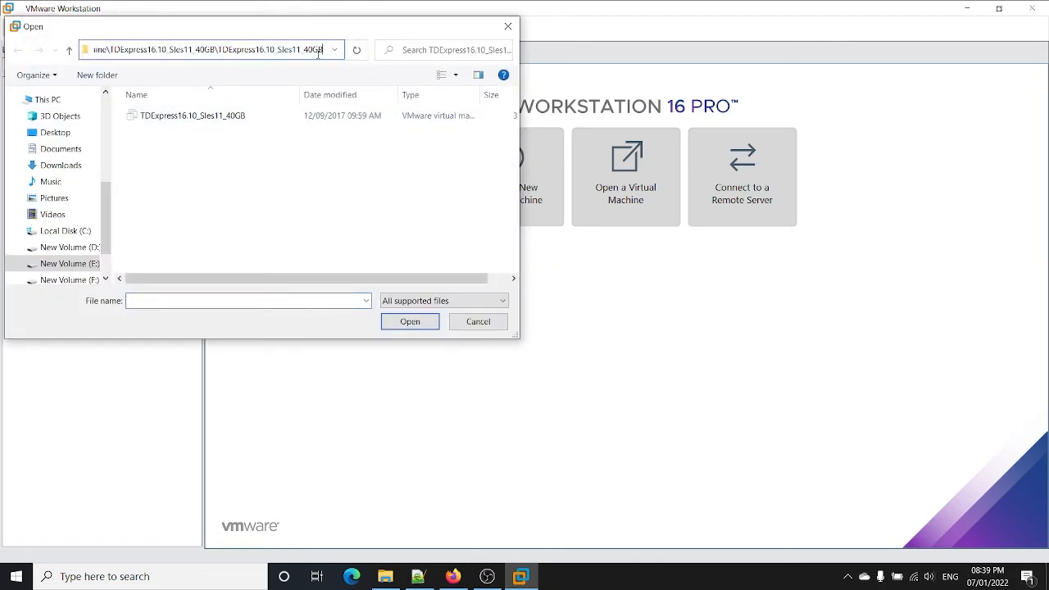
{"action": "key", "text": "Return"}
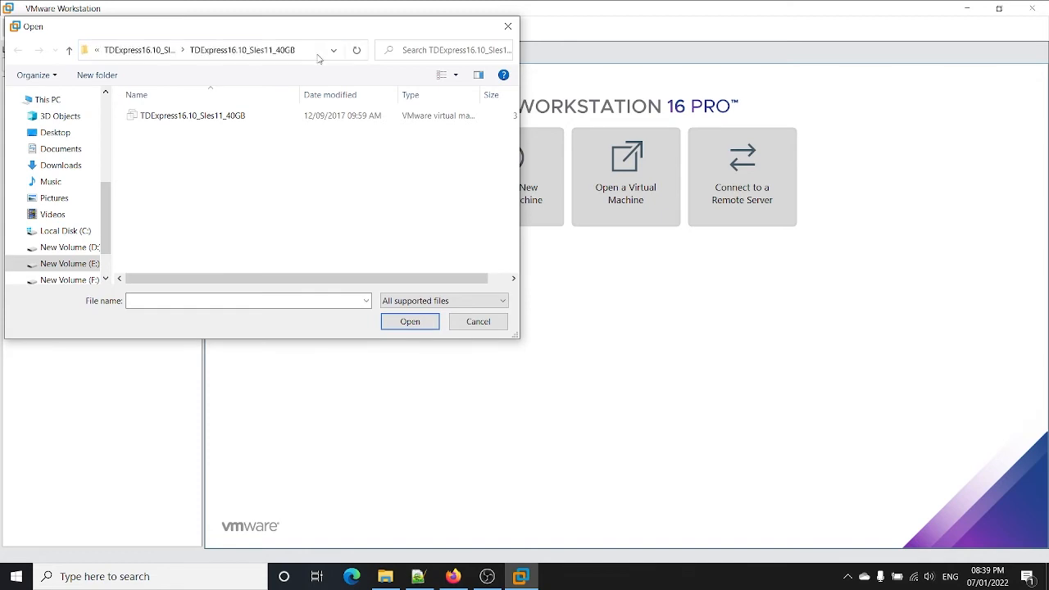
{"action": "left_click", "coordinate": [280, 125]}
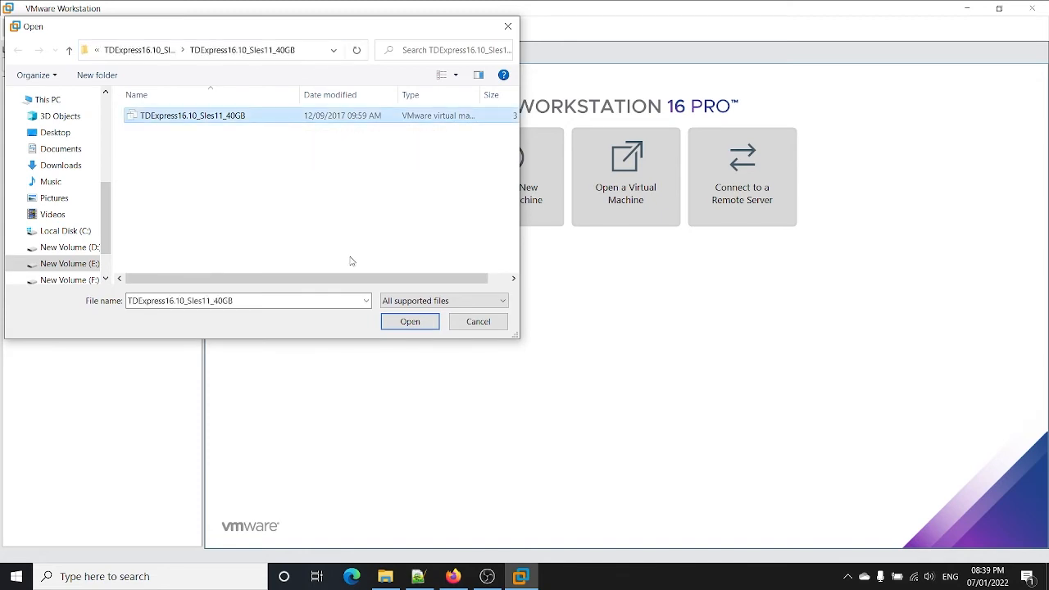
{"action": "left_click", "coordinate": [391, 327]}
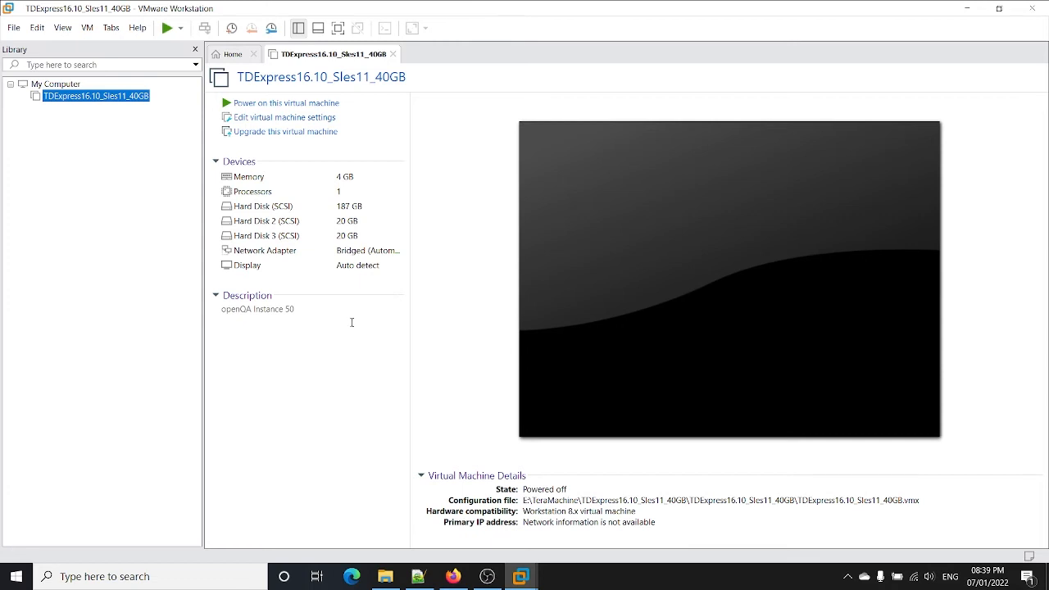
{"action": "left_click", "coordinate": [323, 121]}
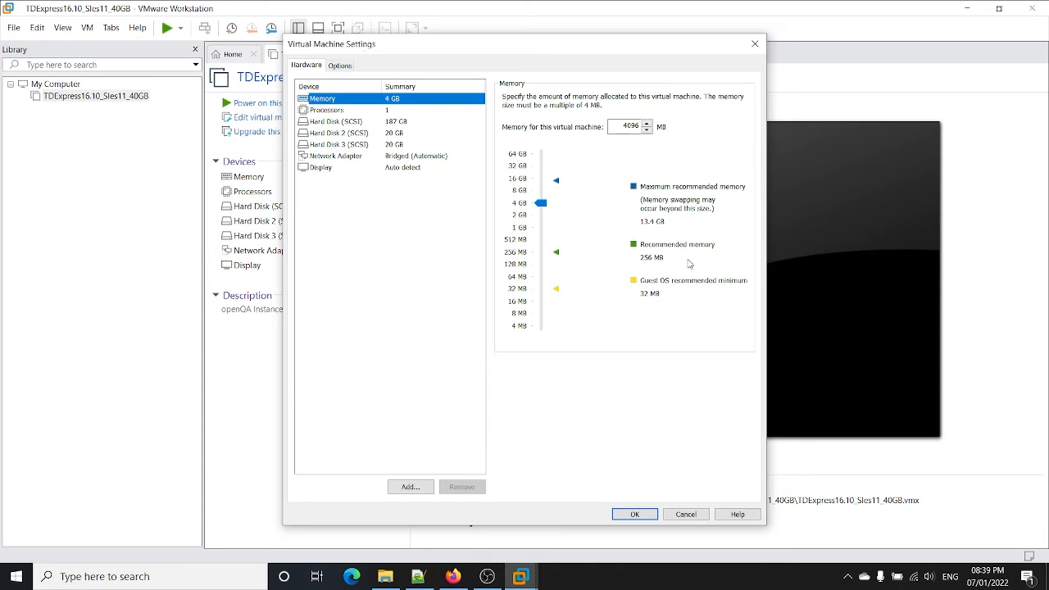
{"action": "left_click", "coordinate": [438, 112]}
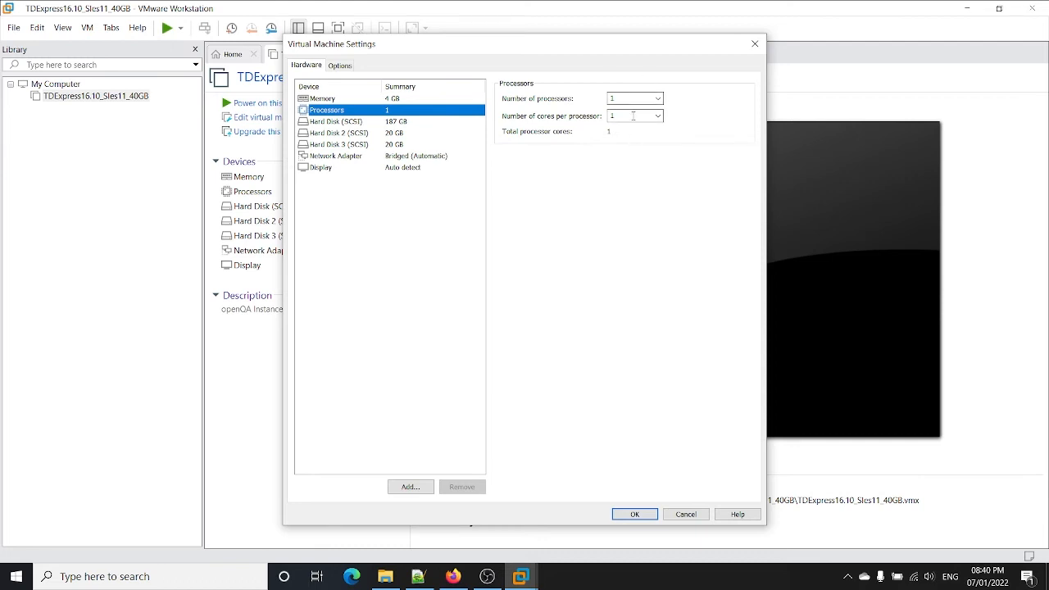
{"action": "left_click", "coordinate": [428, 123]}
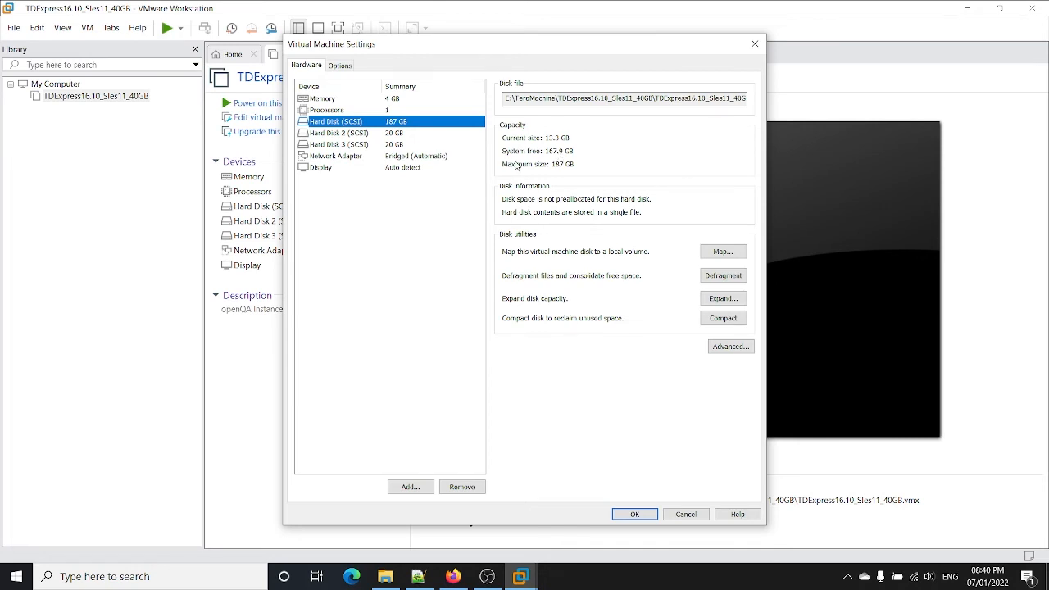
{"action": "left_click", "coordinate": [412, 134]}
{"action": "left_click", "coordinate": [412, 146]}
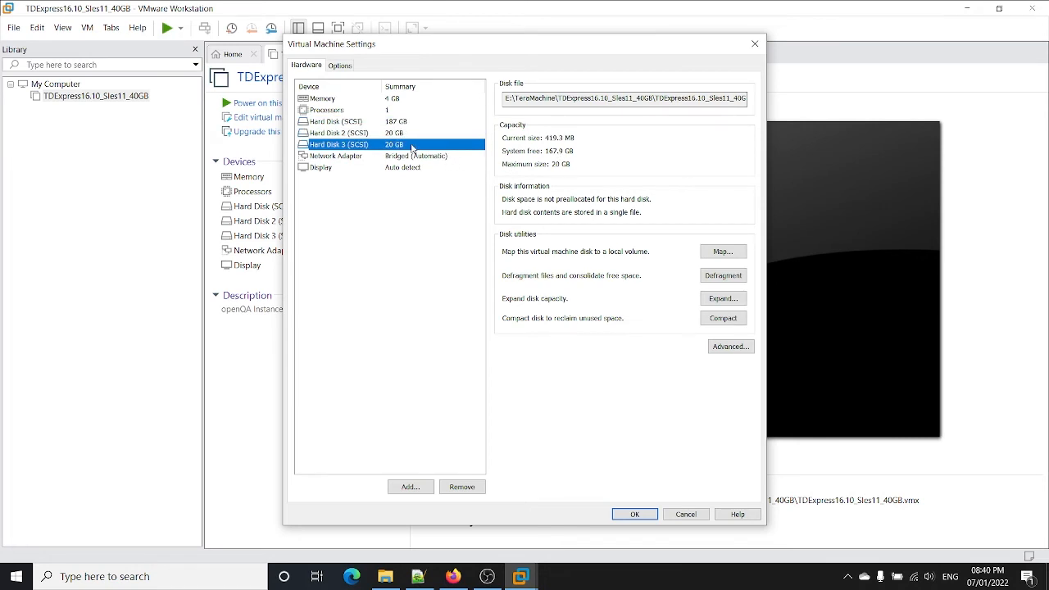
{"action": "left_click", "coordinate": [413, 154]}
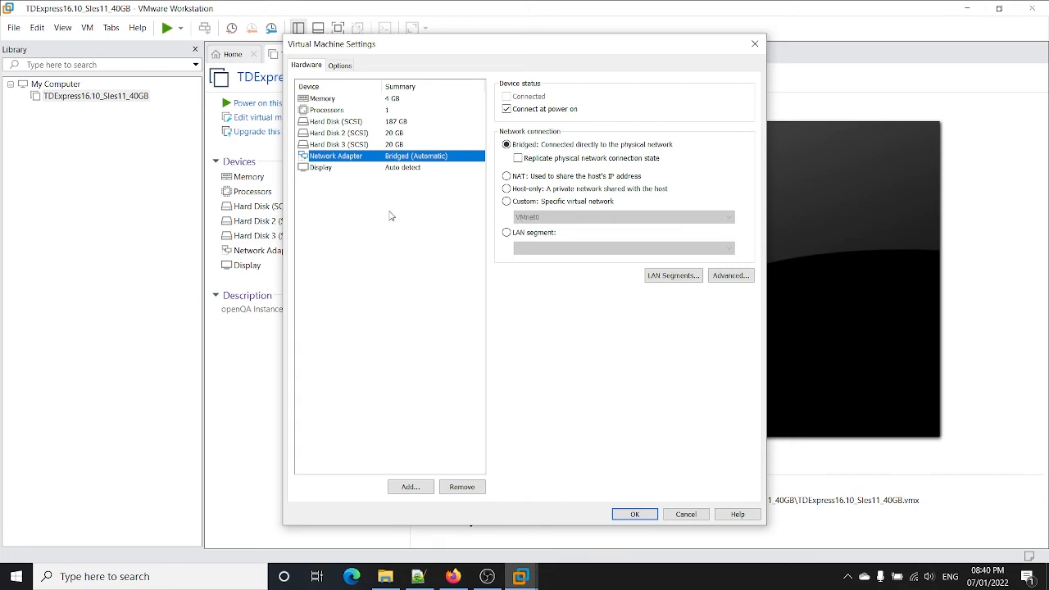
{"action": "left_click", "coordinate": [347, 171]}
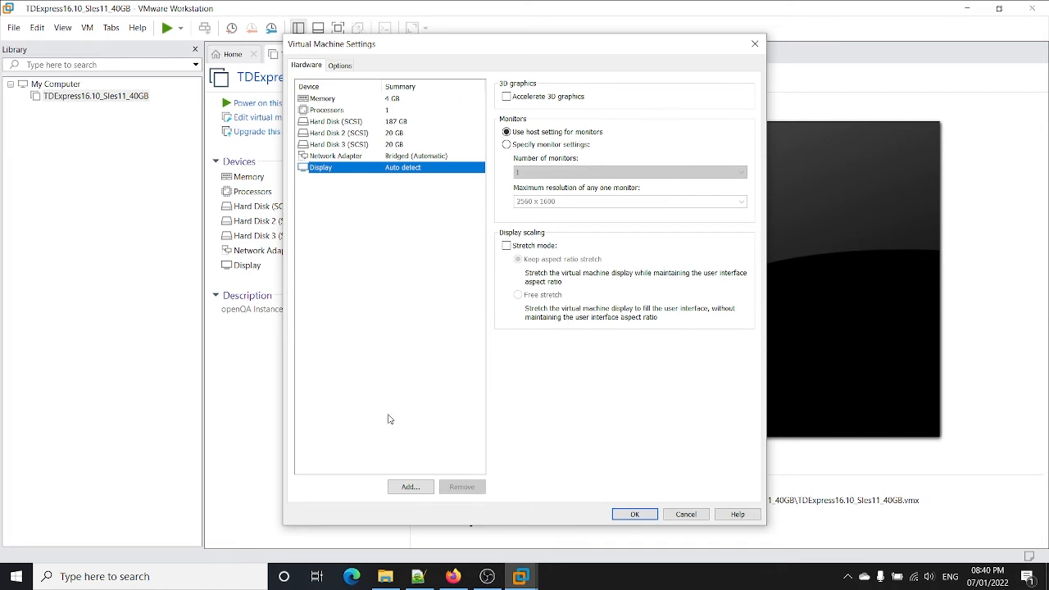
{"action": "left_click", "coordinate": [680, 517]}
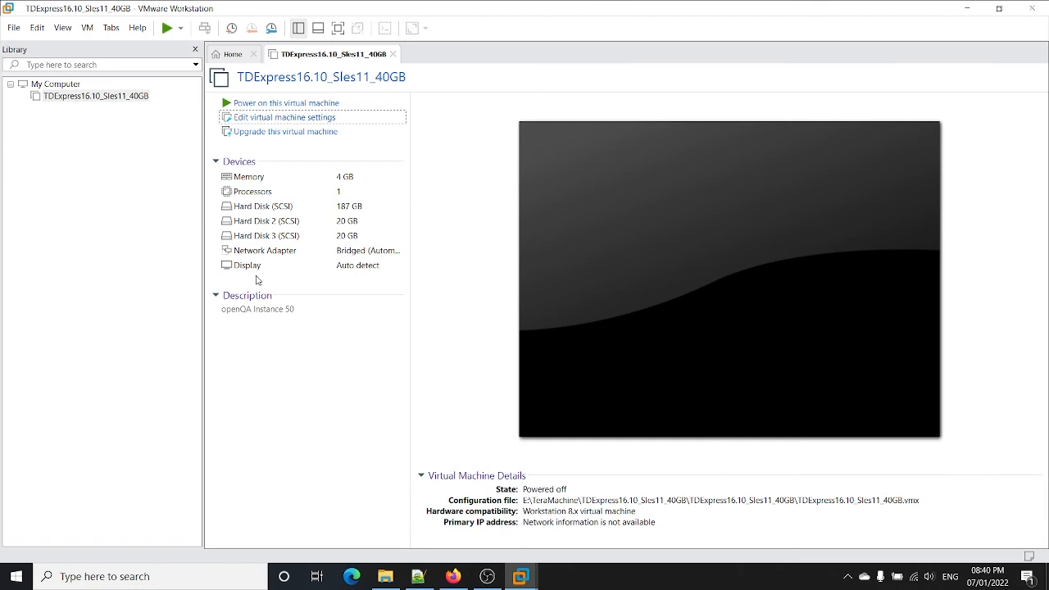
Step: Close the Home tab and power on TDExpress16.10_Sles11_40GB, answering 'I Copied It'
{"action": "left_click", "coordinate": [254, 54]}
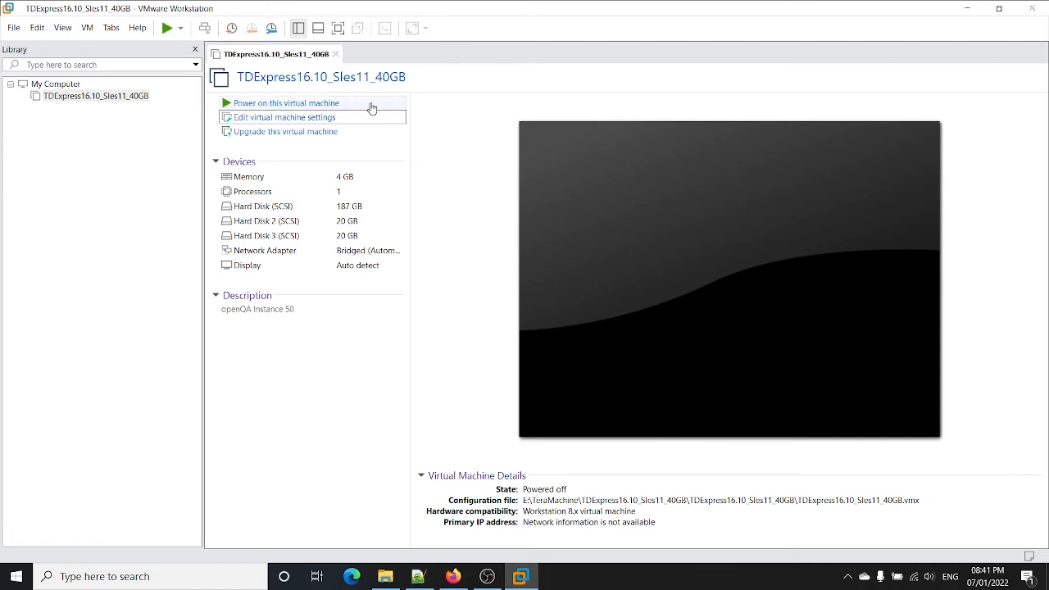
{"action": "left_click", "coordinate": [316, 105]}
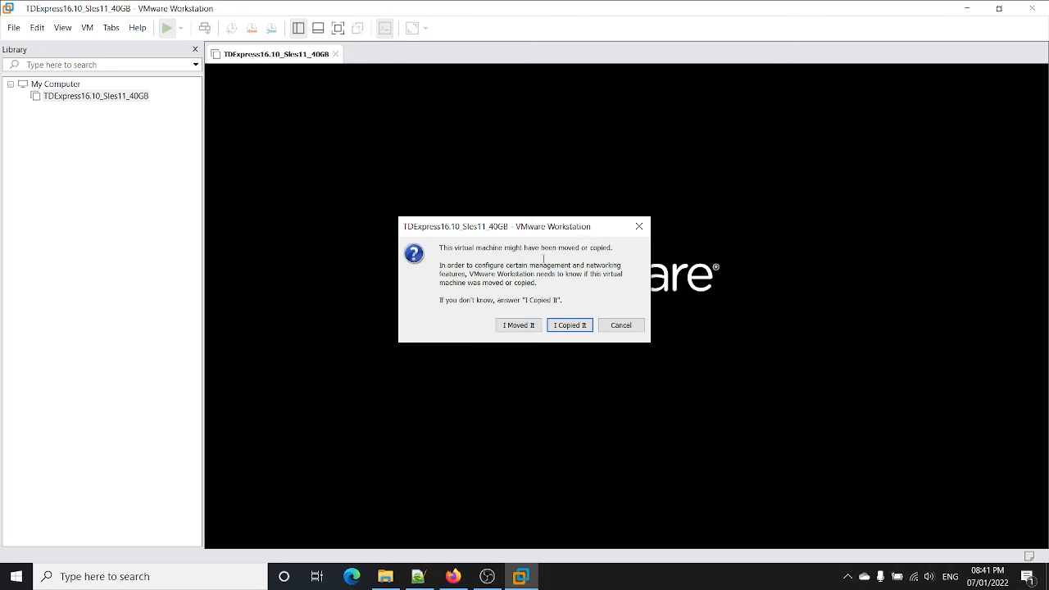
{"action": "left_click", "coordinate": [566, 330]}
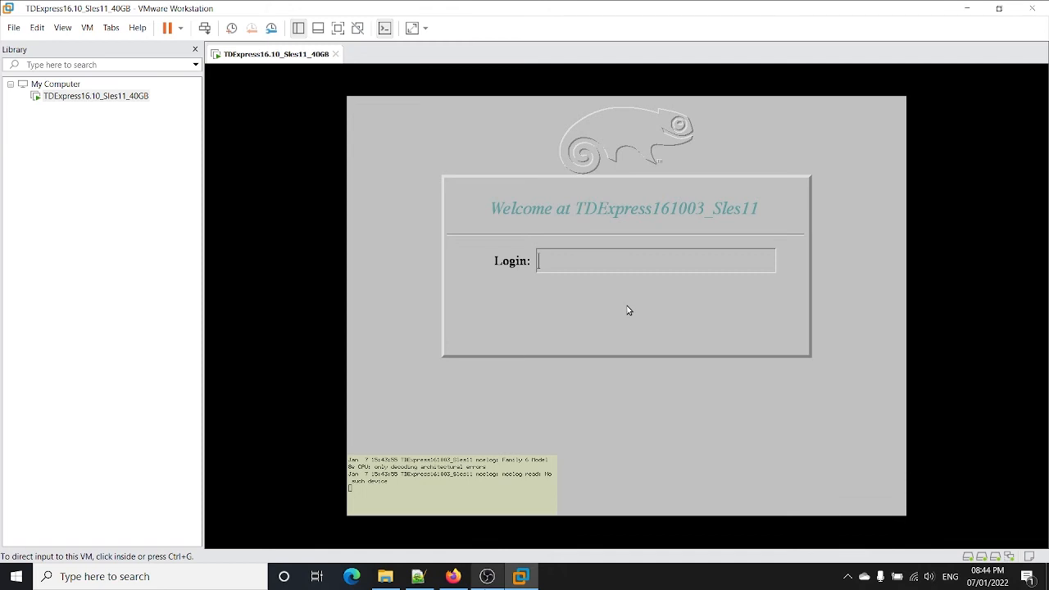
Step: Log into the Teradata guest system as root
{"action": "left_click", "coordinate": [628, 310]}
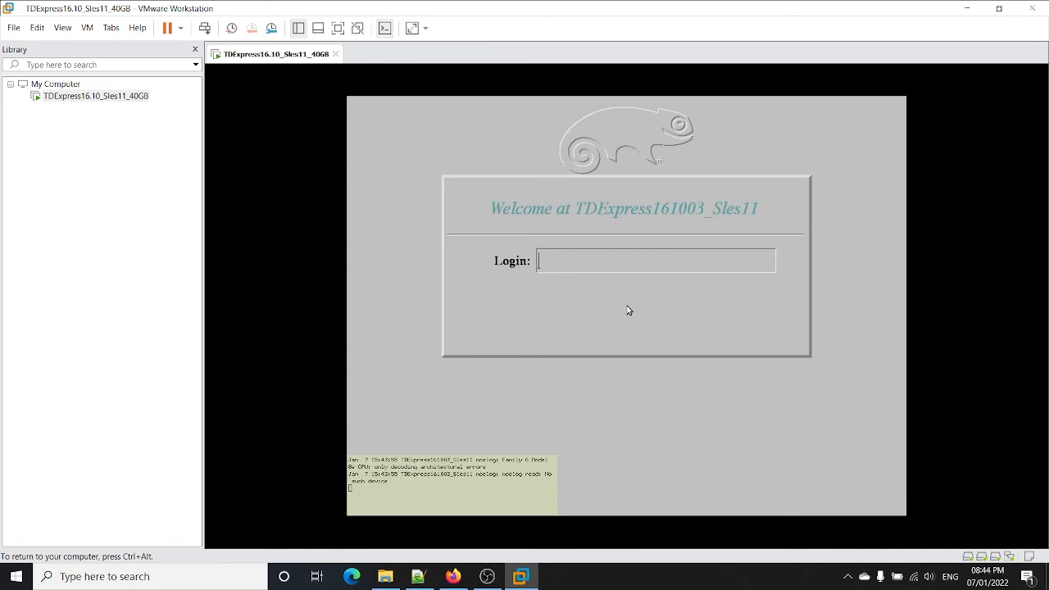
{"action": "type", "text": "root"}
{"action": "key", "text": "Return"}
{"action": "key", "text": "Return"}
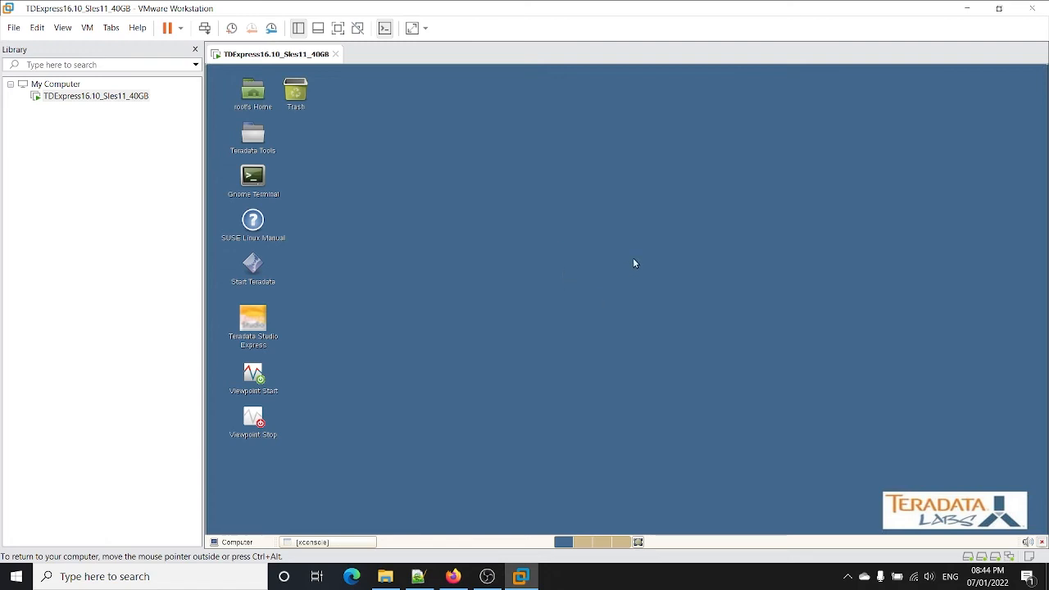
Step: Open a terminal from the guest desktop's context menu and maximize it
{"action": "right_click", "coordinate": [541, 190]}
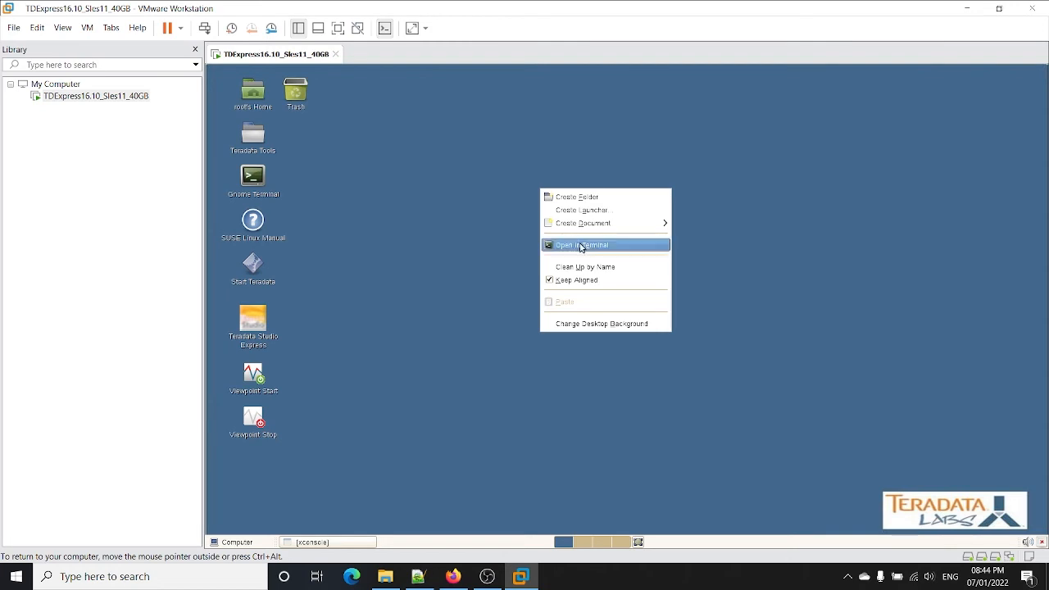
{"action": "left_click", "coordinate": [581, 245]}
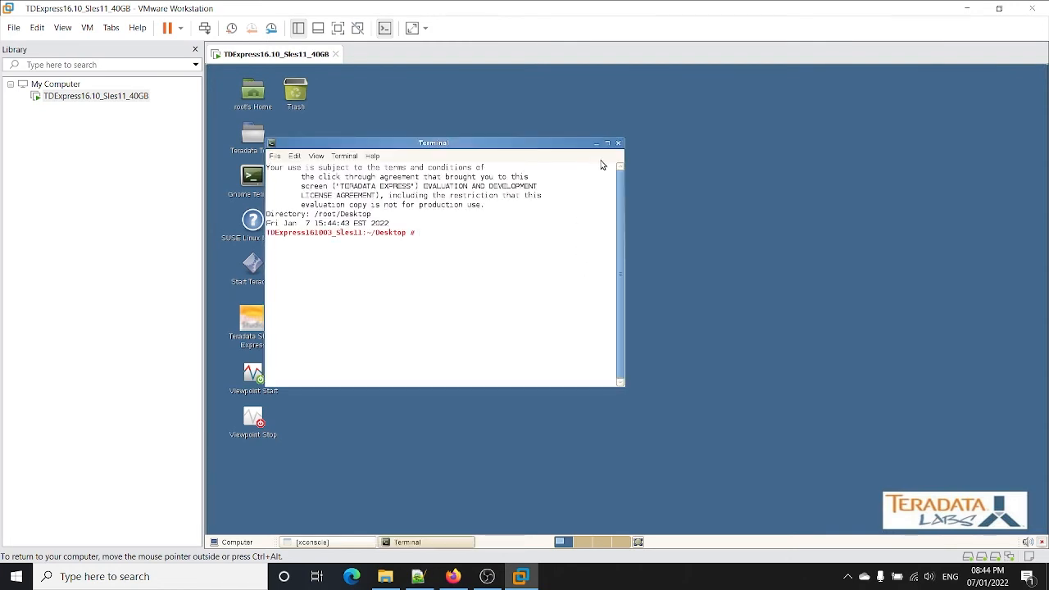
{"action": "left_click", "coordinate": [607, 144]}
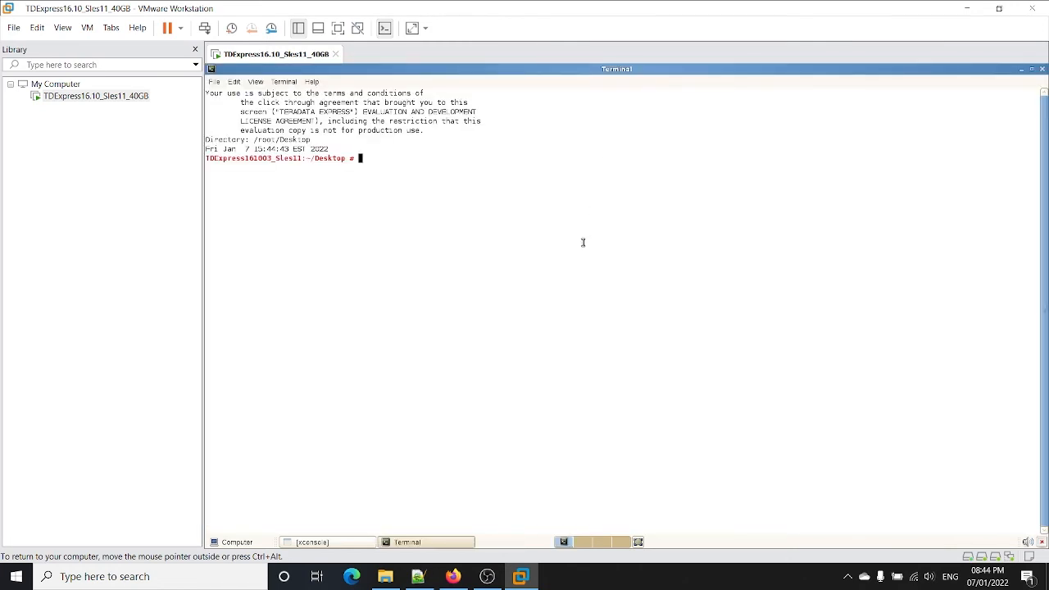
Step: Start BTEQ and log on to the database as dbc
{"action": "type", "text": "bteq"}
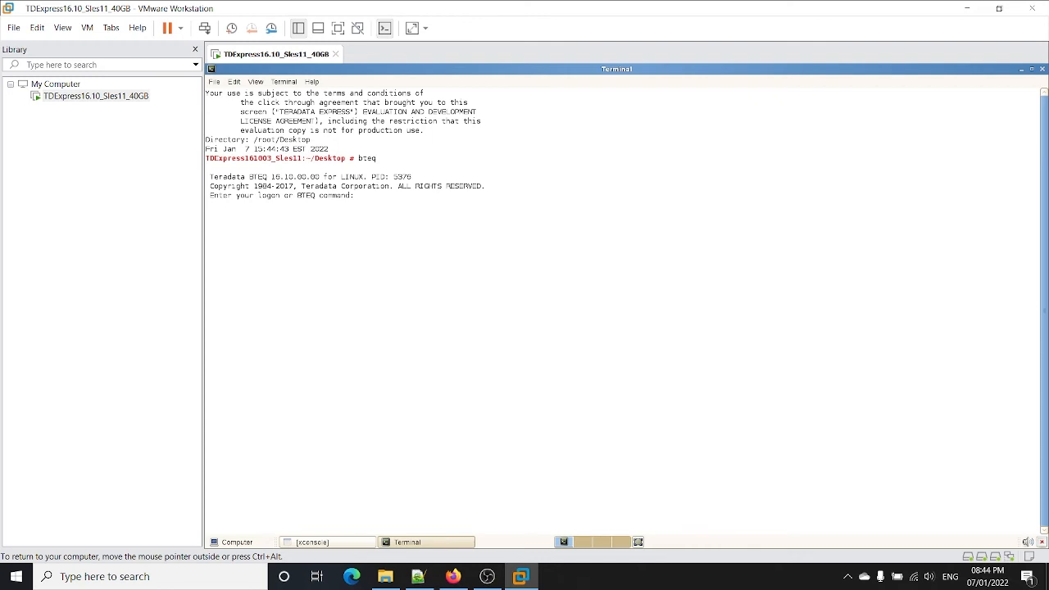
{"action": "type", "text": "logonm dbc"}
{"action": "key", "text": "Return"}
{"action": "key", "text": "Return"}
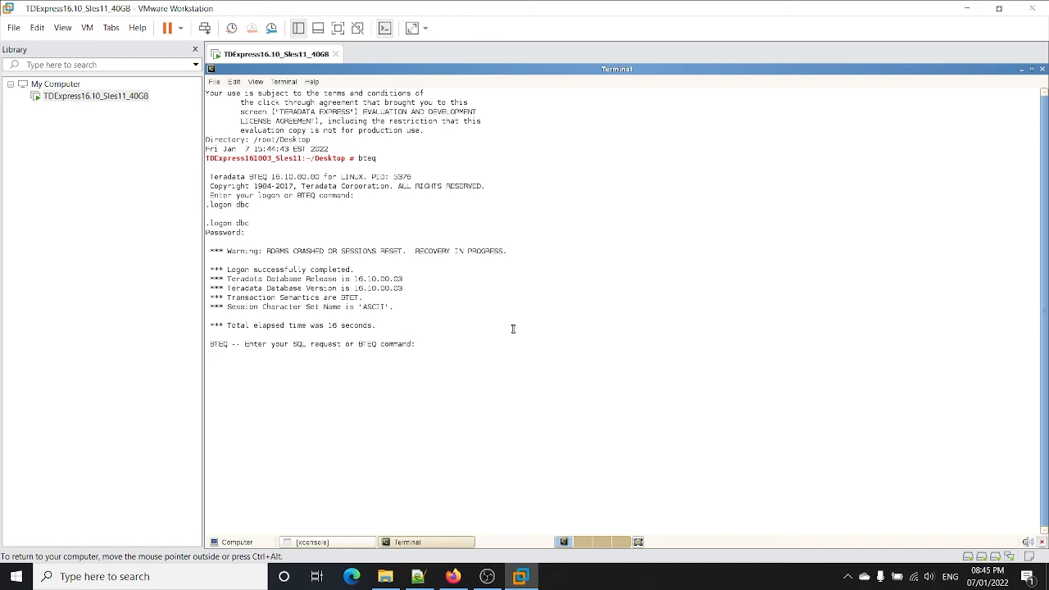
Step: Run 'select * from dbcinfo;' to confirm release 16.10.00.03, then minimize VMware Workstation
{"action": "type", "text": "select * from dbcinfo;"}
{"action": "key", "text": "Return"}
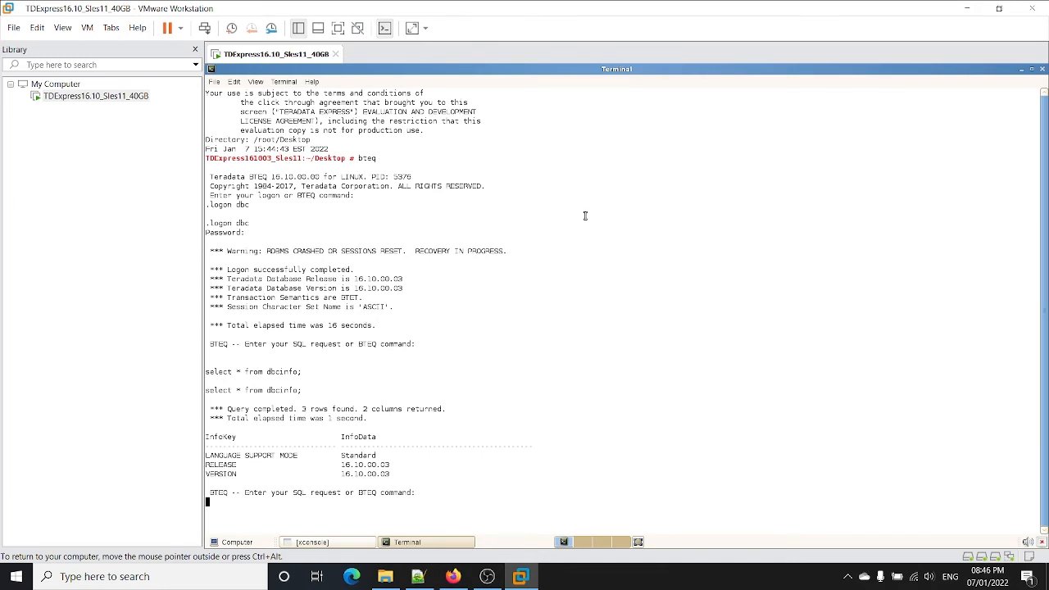
{"action": "left_click", "coordinate": [965, 9]}
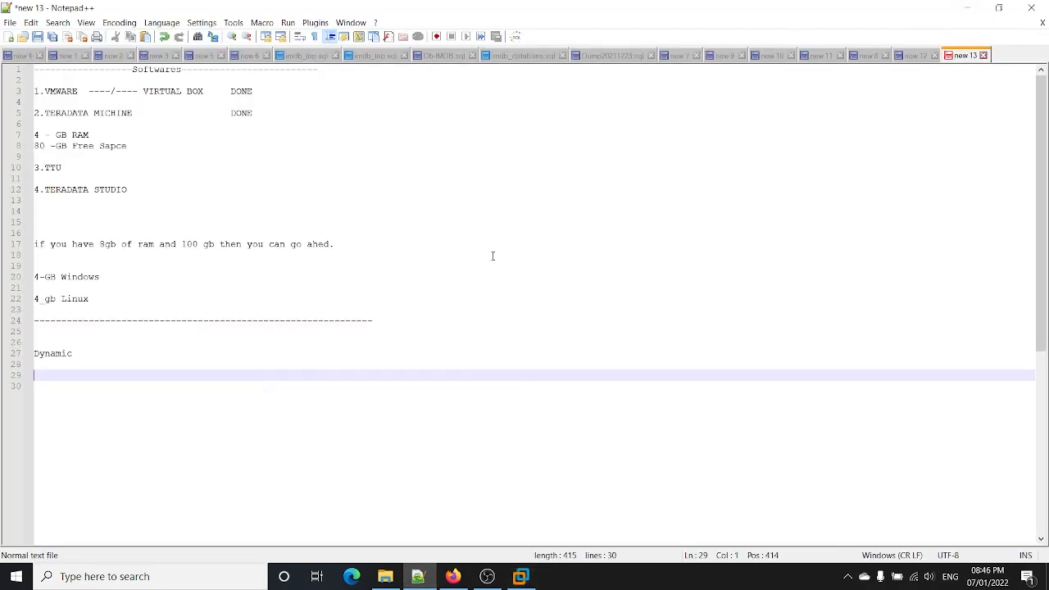
Step: Highlight VMWARE, TERADATA and TTU in the checklist, minimize Notepad++, and restore File Explorer
{"action": "double_click", "coordinate": [55, 92]}
{"action": "double_click", "coordinate": [67, 113]}
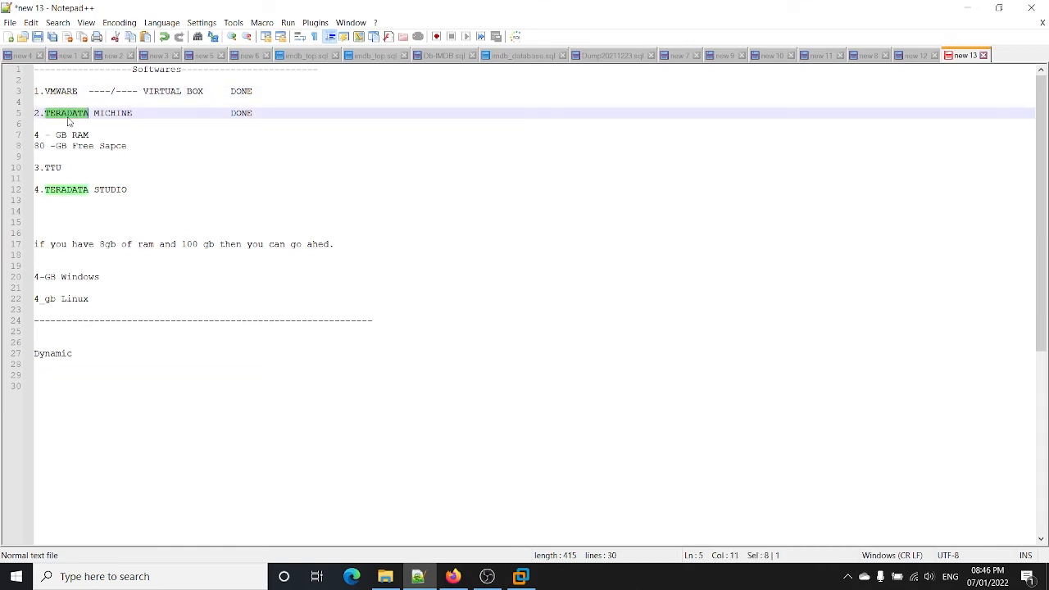
{"action": "left_click", "coordinate": [54, 168]}
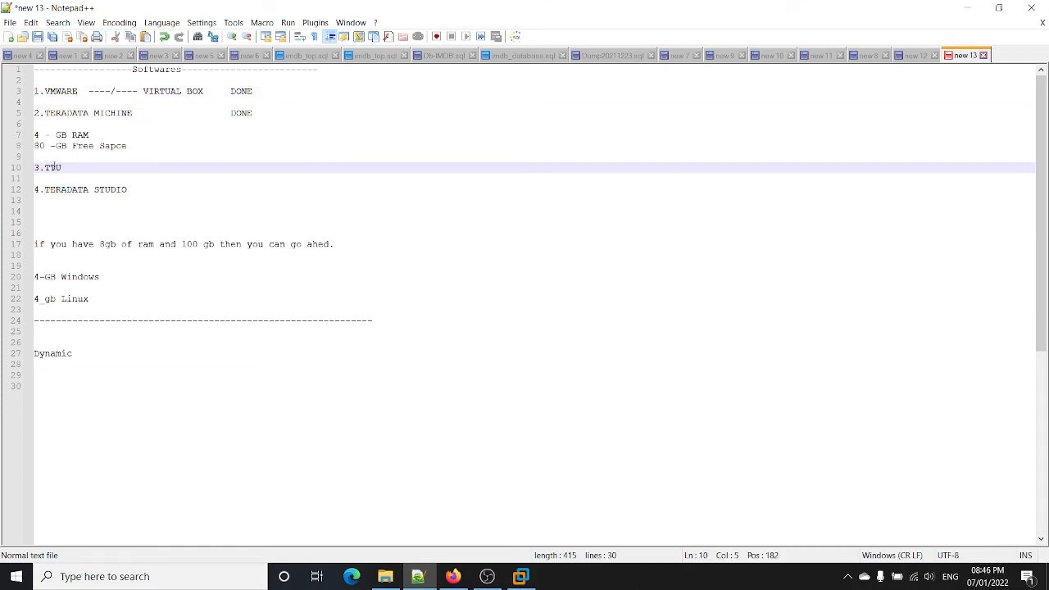
{"action": "double_click", "coordinate": [54, 168]}
{"action": "left_click", "coordinate": [968, 8]}
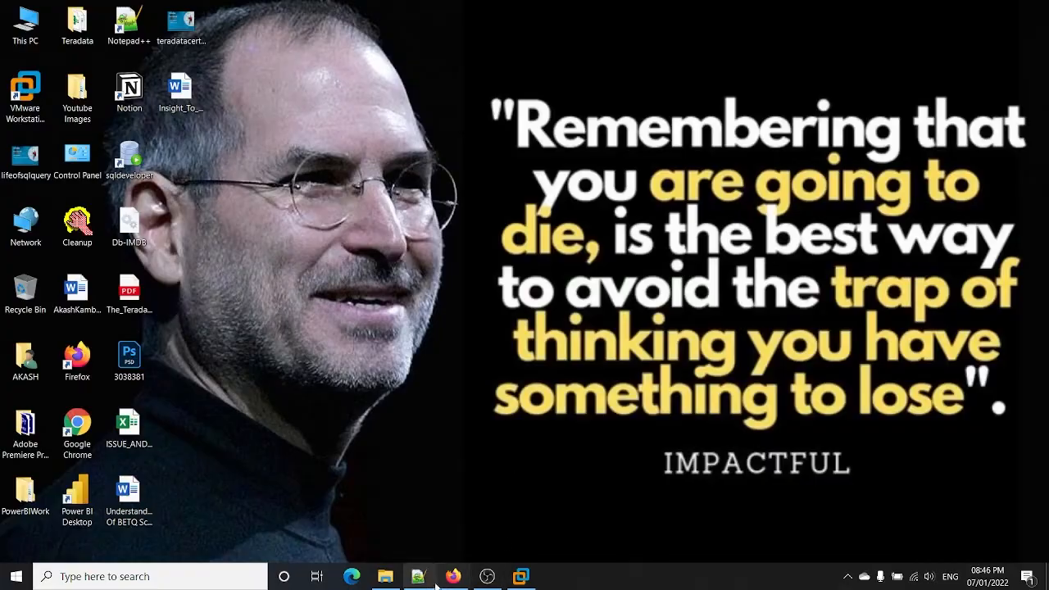
{"action": "left_click", "coordinate": [385, 576]}
Step: Extract the Teradata Tools and Utilities ZIP archive to its default destination
{"action": "left_click", "coordinate": [251, 150]}
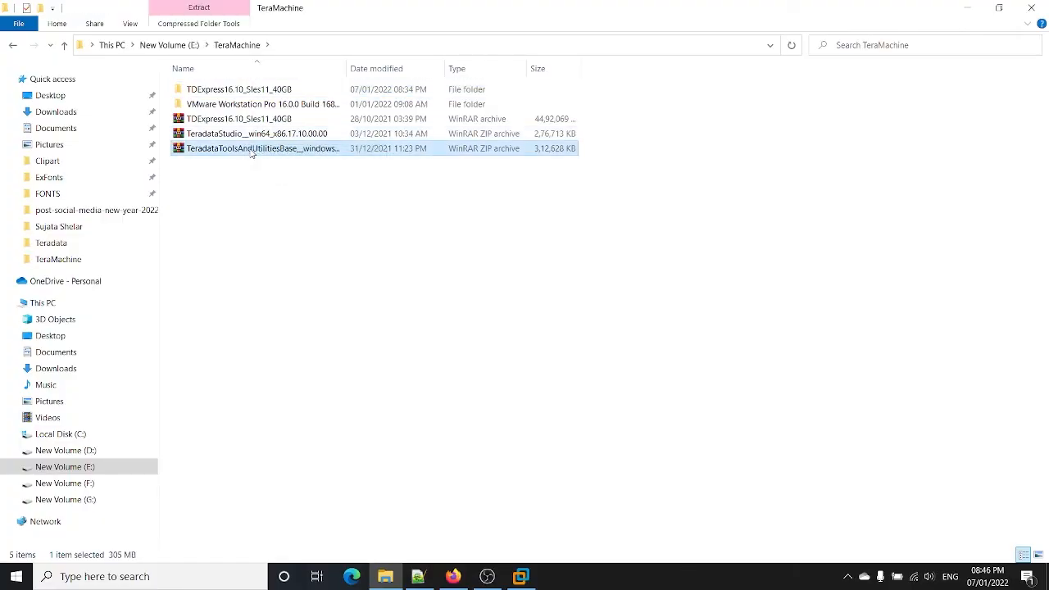
{"action": "right_click", "coordinate": [250, 153]}
{"action": "left_click", "coordinate": [321, 221]}
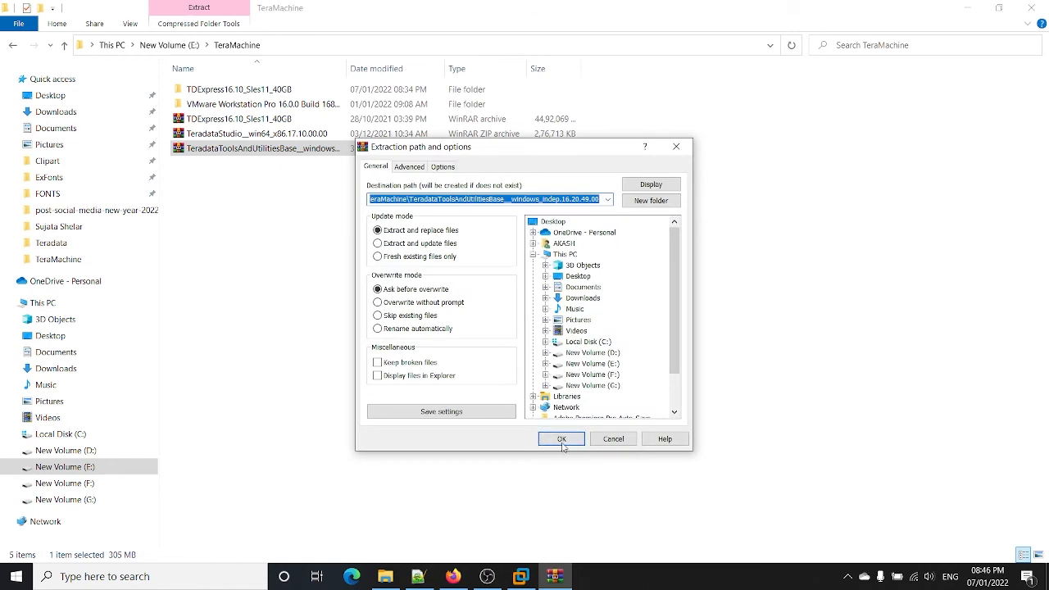
{"action": "left_click", "coordinate": [562, 437]}
Step: Extract the Teradata Studio ZIP archive and refresh TeraMachine to show its unpacked folder
{"action": "right_click", "coordinate": [271, 131]}
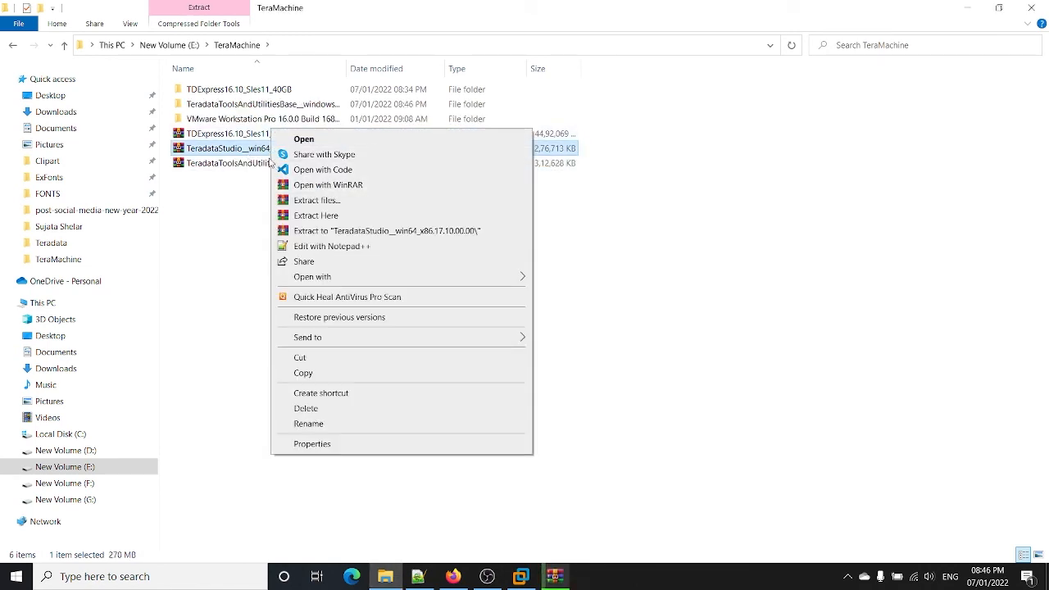
{"action": "left_click", "coordinate": [259, 154]}
{"action": "right_click", "coordinate": [259, 154]}
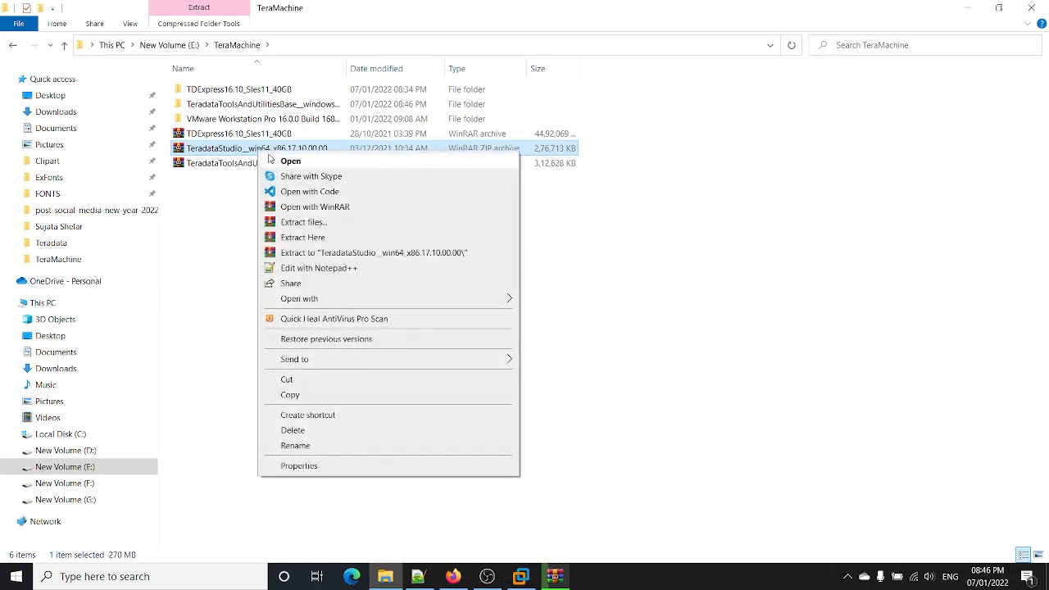
{"action": "left_click", "coordinate": [348, 226]}
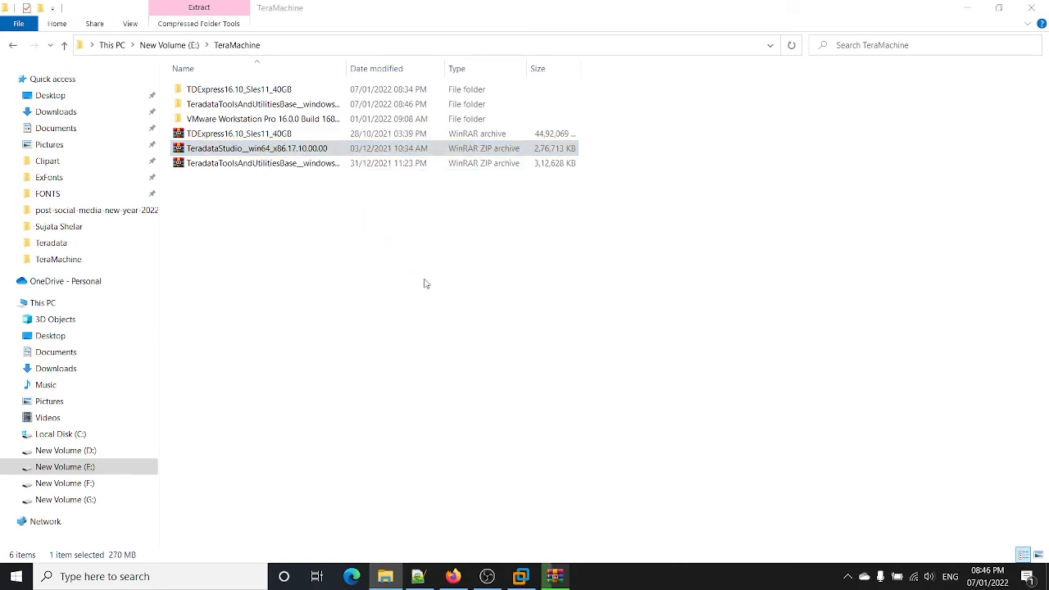
{"action": "left_click", "coordinate": [561, 439]}
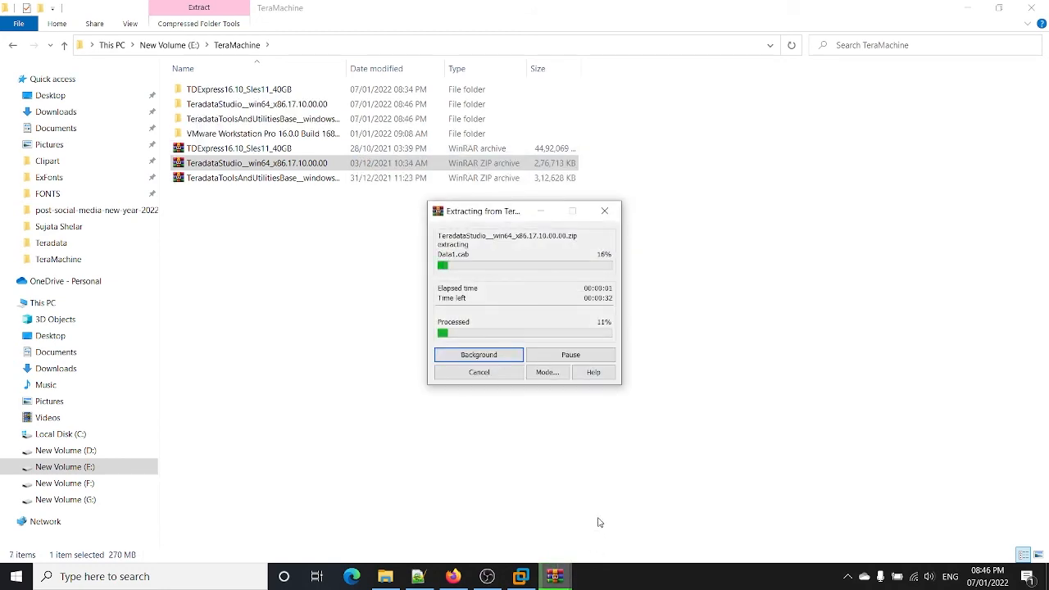
{"action": "mouse_move", "coordinate": [555, 577]}
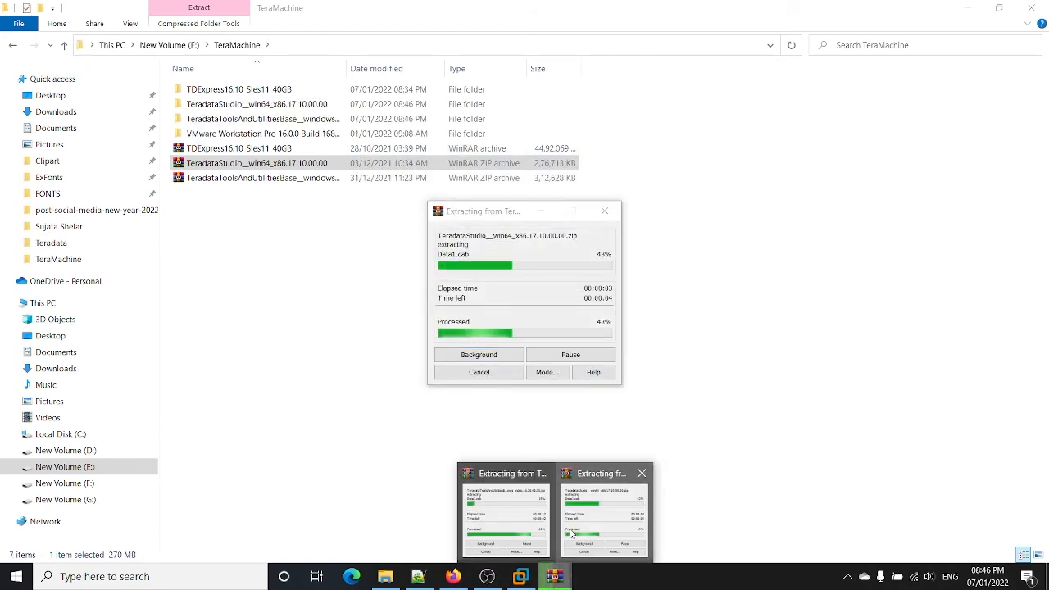
{"action": "left_click", "coordinate": [506, 531]}
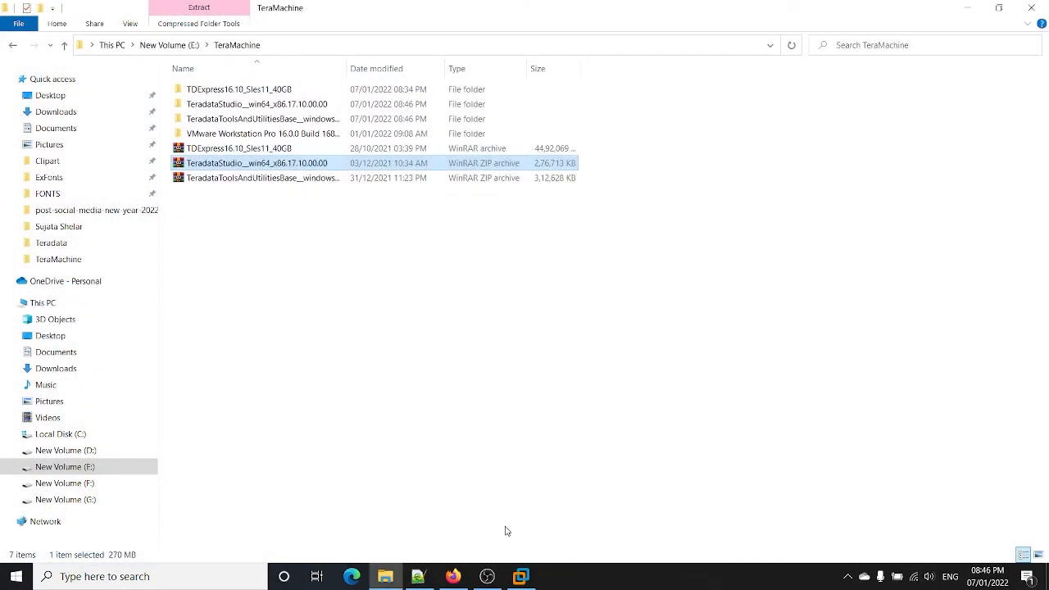
{"action": "right_click", "coordinate": [424, 303]}
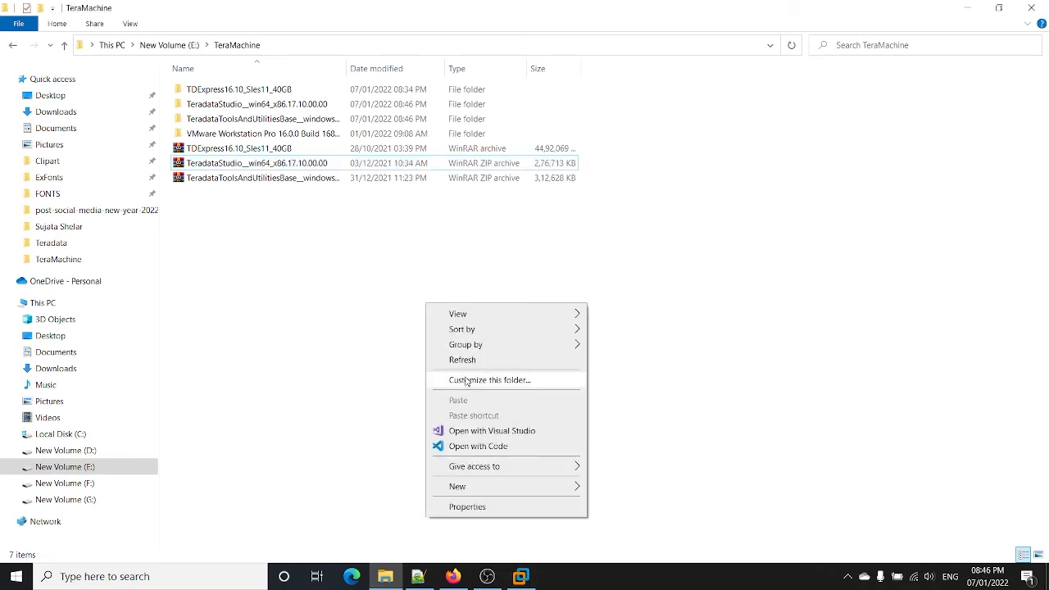
{"action": "left_click", "coordinate": [466, 365]}
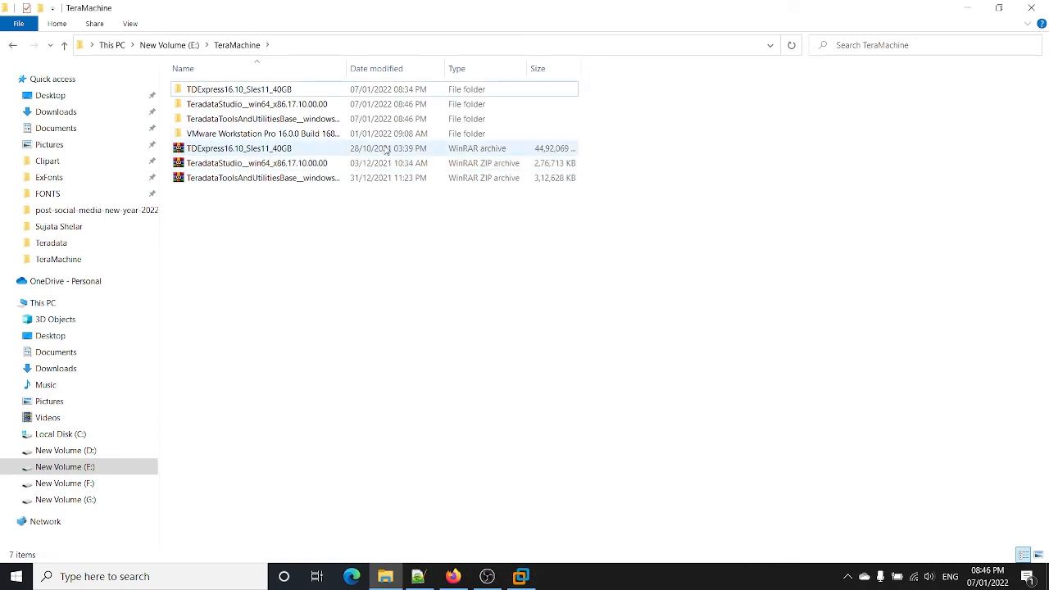
Step: Open TeradataToolsAndUtilitiesBase and its inner subfolder, then run setup.bat
{"action": "double_click", "coordinate": [344, 120]}
{"action": "double_click", "coordinate": [303, 90]}
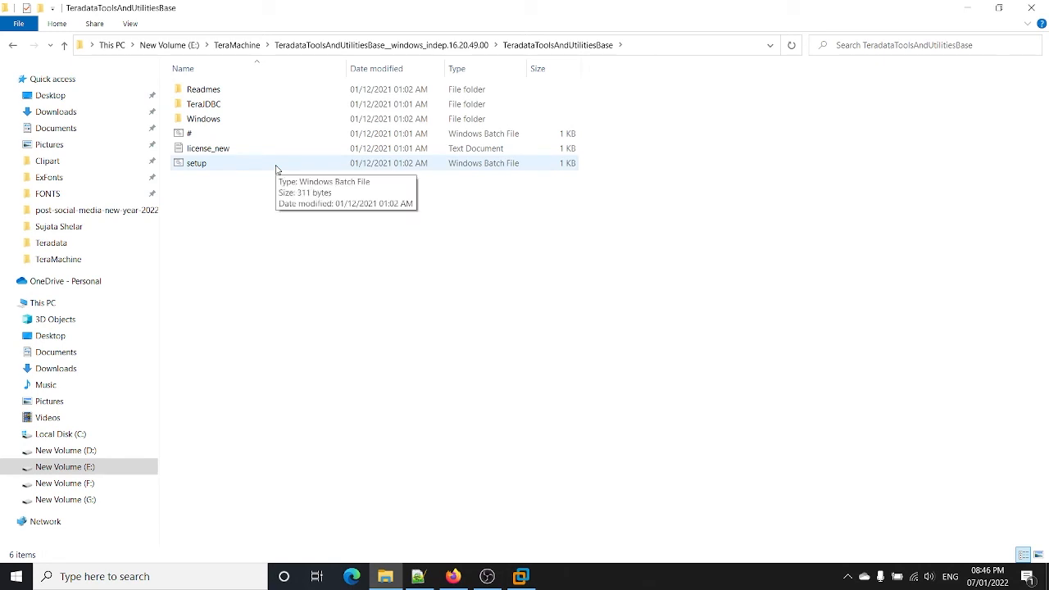
{"action": "double_click", "coordinate": [276, 166]}
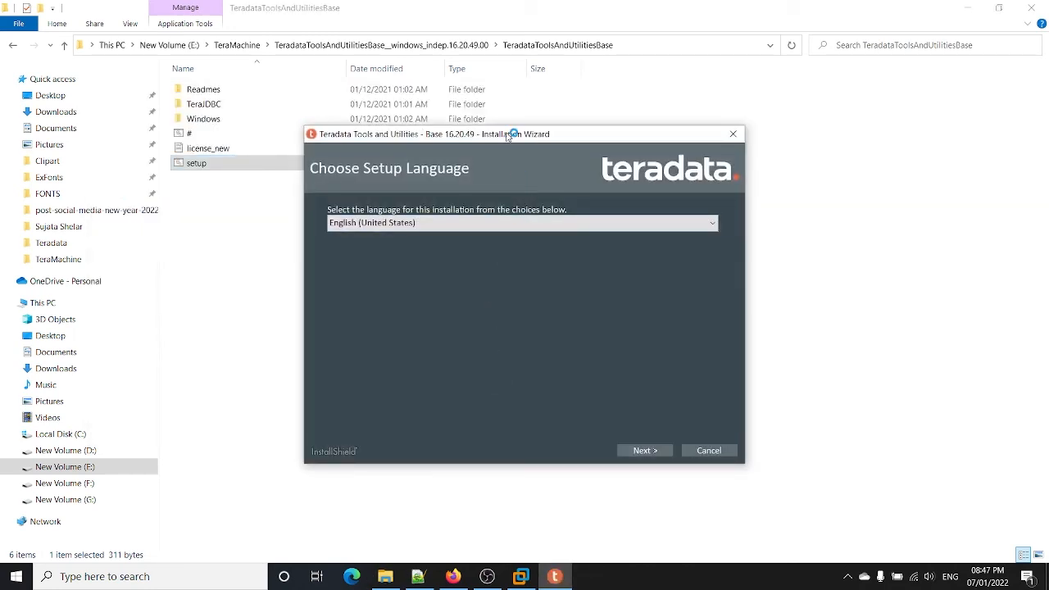
Step: Keep English, accept the licence agreement, and keep the default install folder
{"action": "left_click_drag", "start_coordinate": [513, 135], "coordinate": [504, 106]}
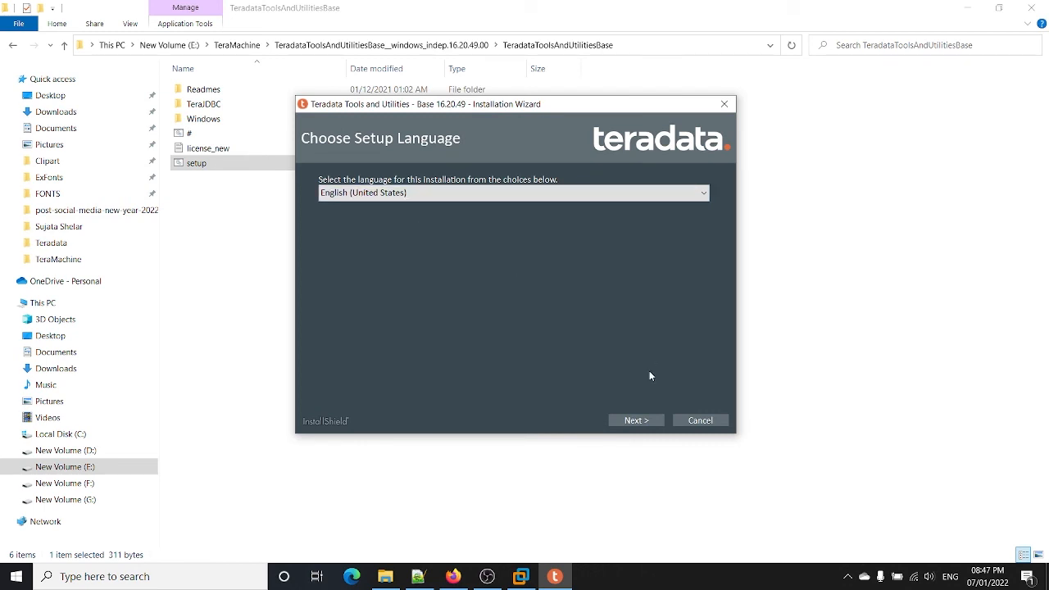
{"action": "left_click", "coordinate": [647, 420]}
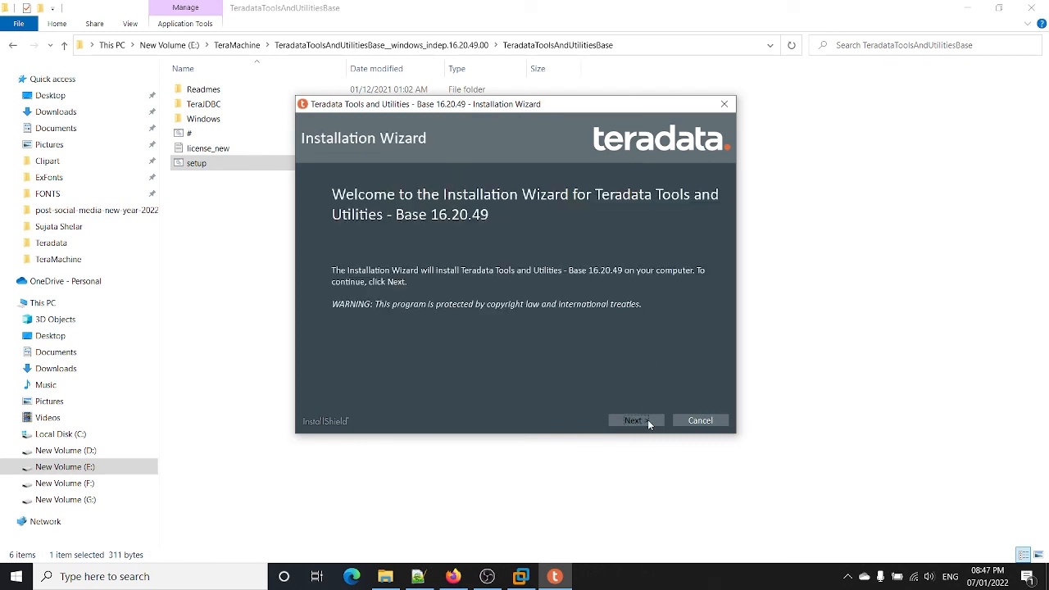
{"action": "left_click", "coordinate": [647, 421]}
{"action": "left_click", "coordinate": [391, 379]}
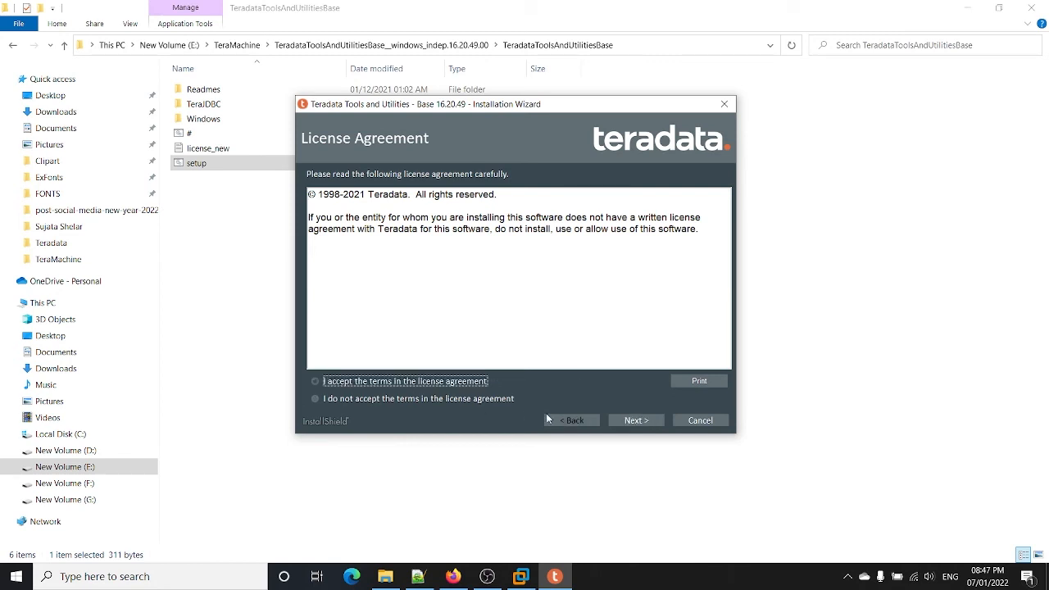
{"action": "left_click", "coordinate": [612, 423]}
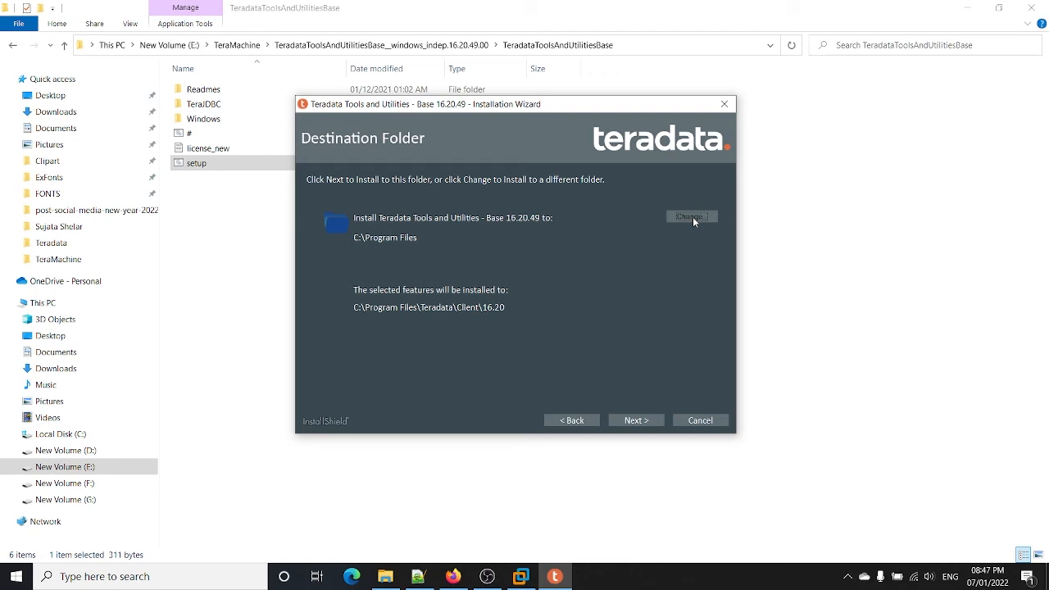
{"action": "left_click", "coordinate": [636, 420]}
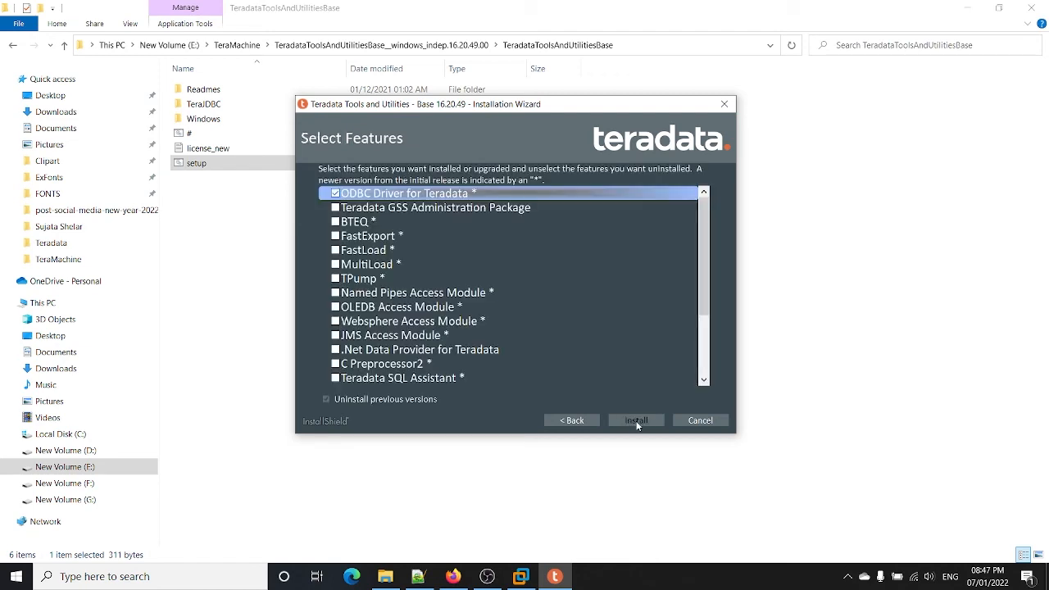
Step: Tick BTEQ, FastExport, FastLoad, MultiLoad, TPump and Teradata SQL Assistant under Select Features
{"action": "left_click", "coordinate": [335, 223]}
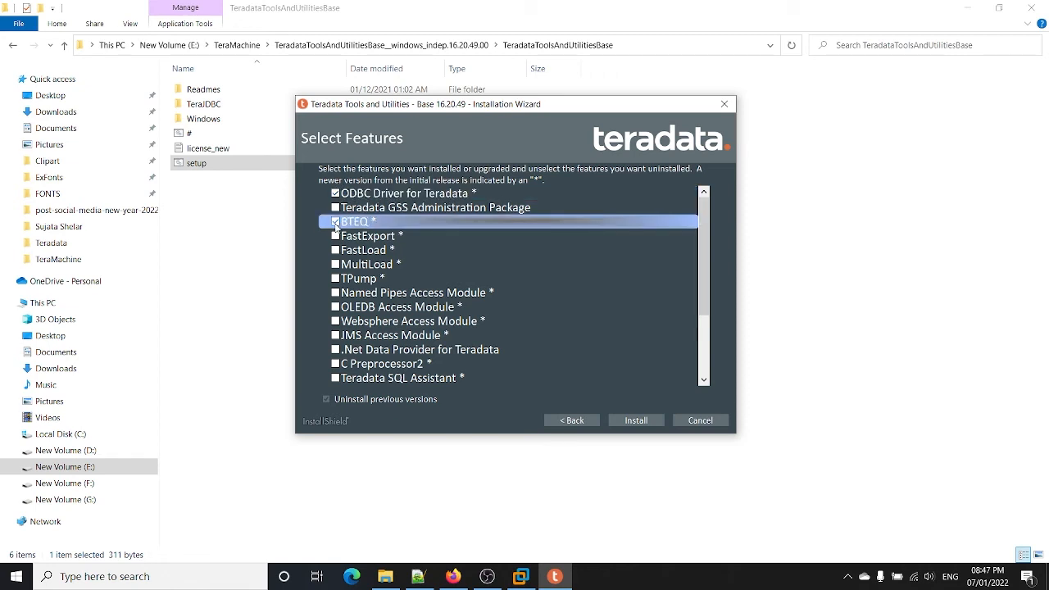
{"action": "left_click", "coordinate": [335, 237]}
{"action": "left_click", "coordinate": [335, 251]}
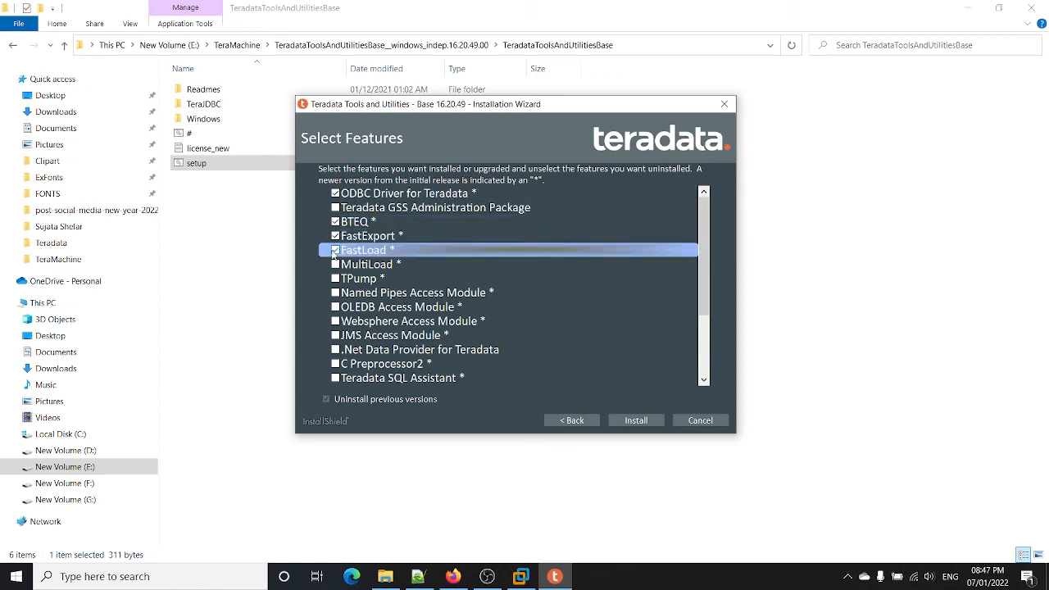
{"action": "left_click", "coordinate": [335, 264]}
{"action": "left_click", "coordinate": [336, 279]}
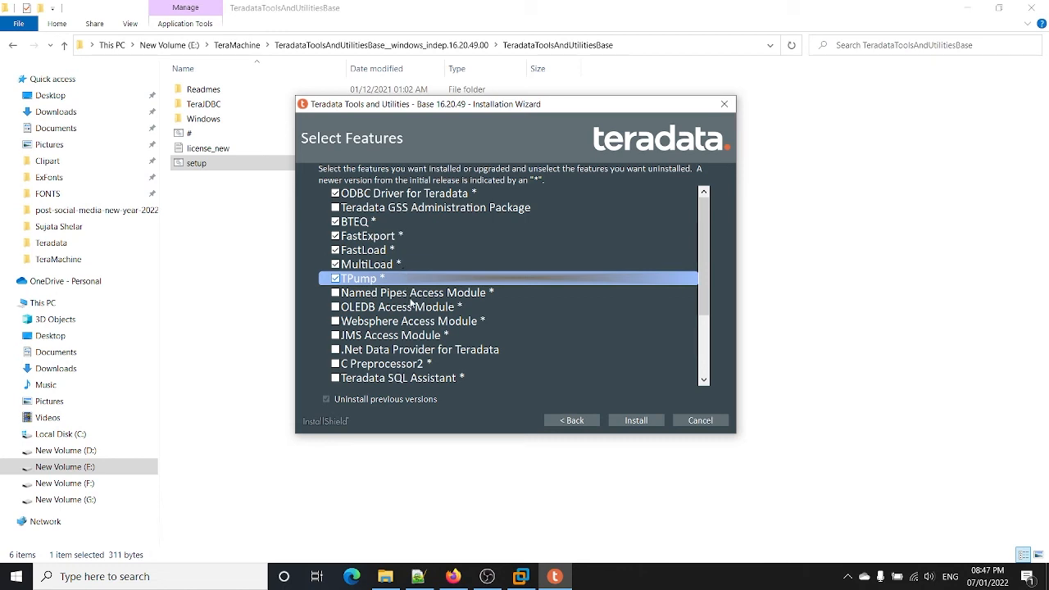
{"action": "scroll", "coordinate": [412, 302], "scroll_direction": "down", "scroll_amount": 2}
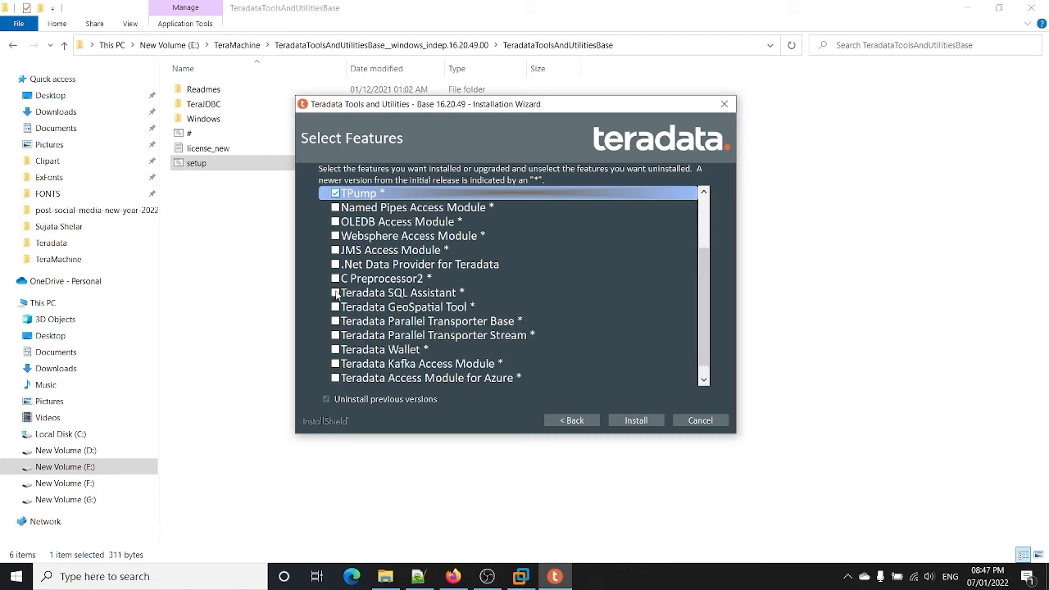
{"action": "left_click", "coordinate": [335, 294]}
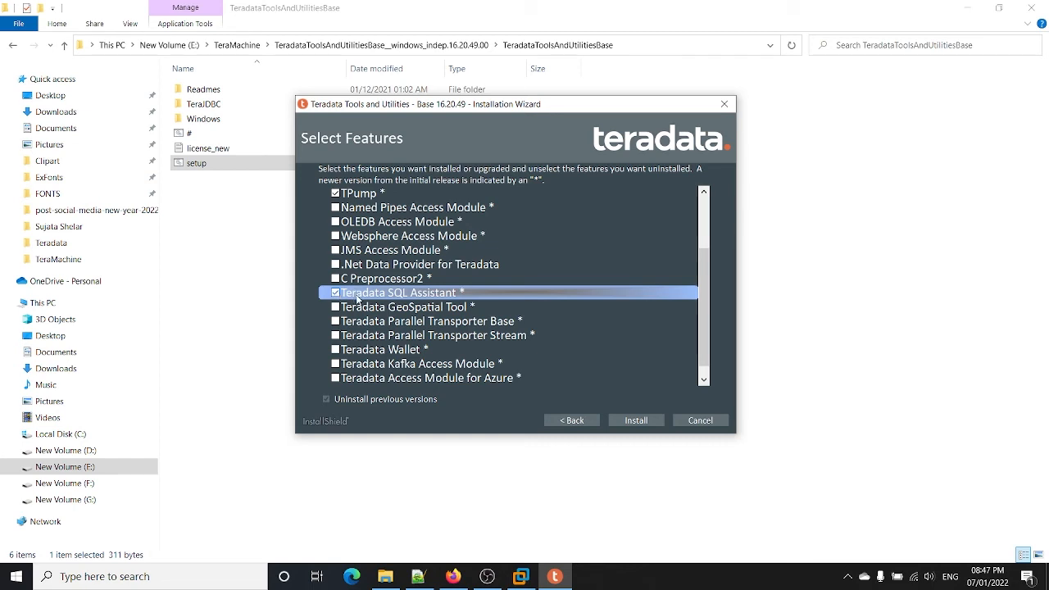
{"action": "scroll", "coordinate": [357, 298], "scroll_direction": "down", "scroll_amount": 1}
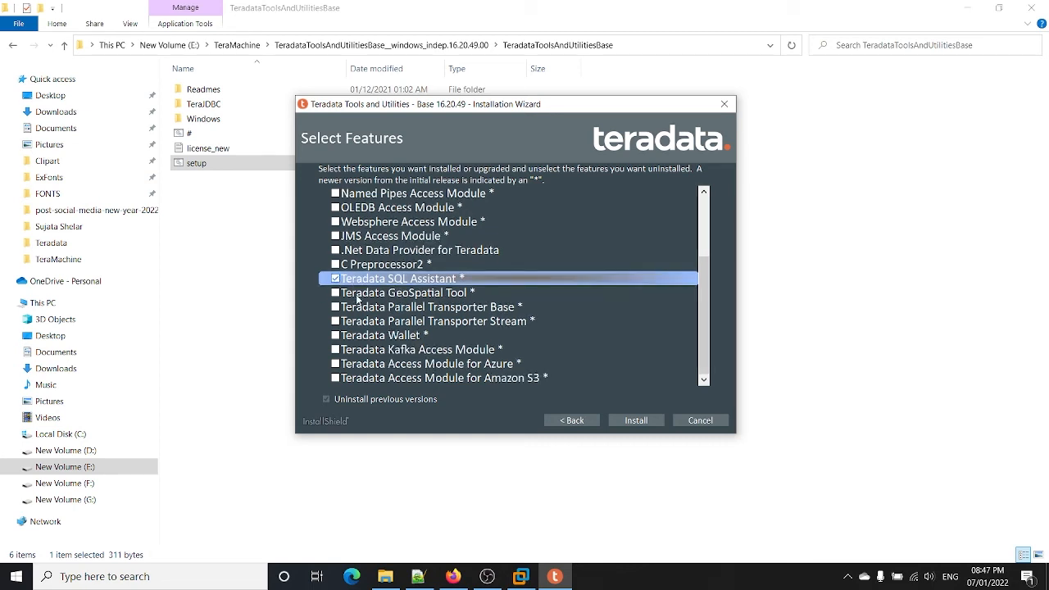
{"action": "scroll", "coordinate": [357, 299], "scroll_direction": "up", "scroll_amount": 2}
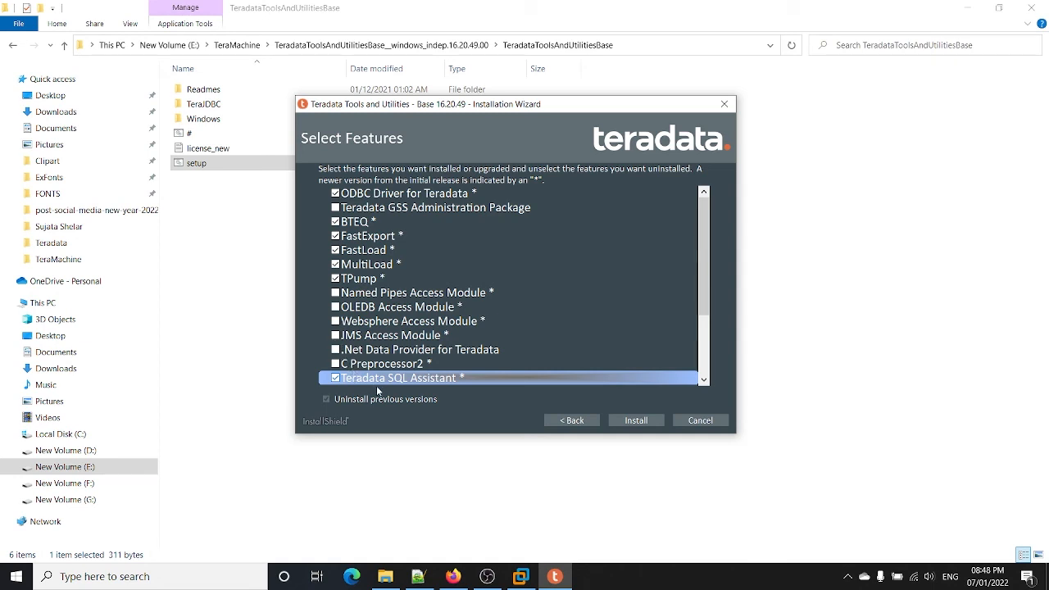
Step: Install TTU Base 16.20.49, close the finished wizard, and return to the extracted TTU folder
{"action": "left_click", "coordinate": [645, 421]}
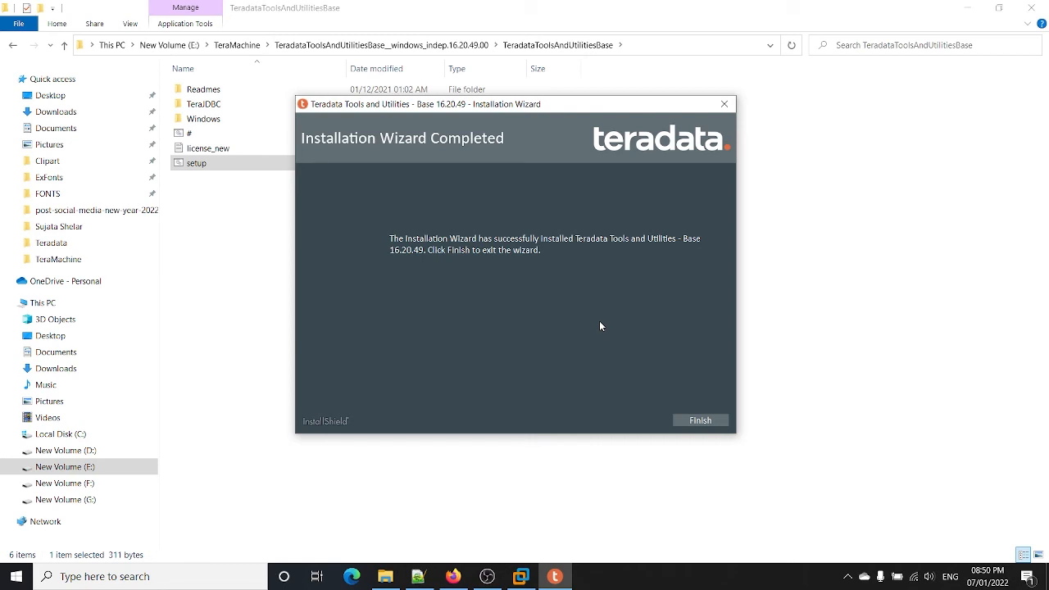
{"action": "left_click", "coordinate": [697, 421]}
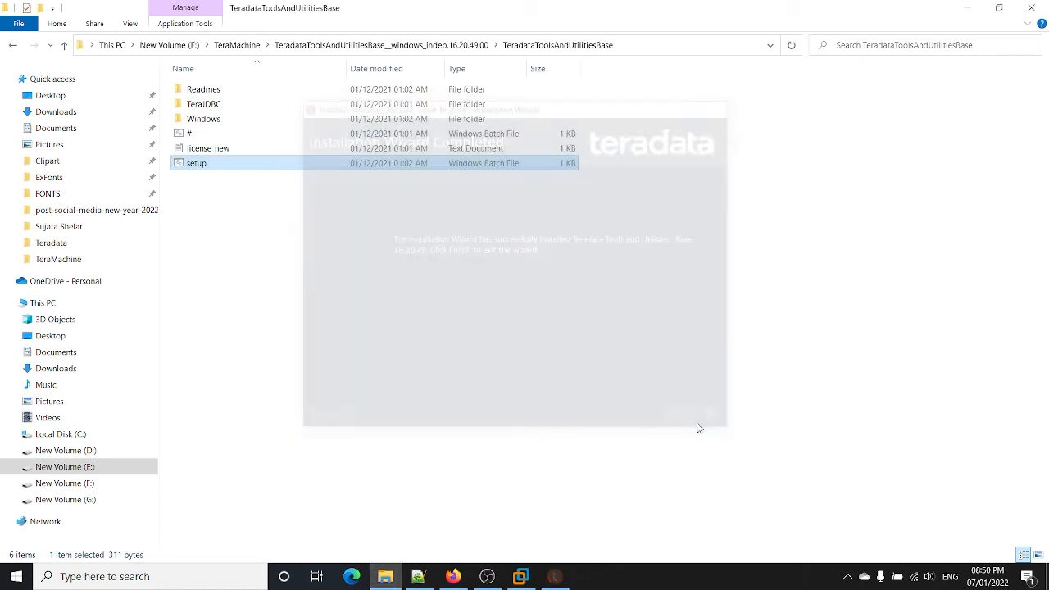
{"action": "left_click", "coordinate": [446, 46]}
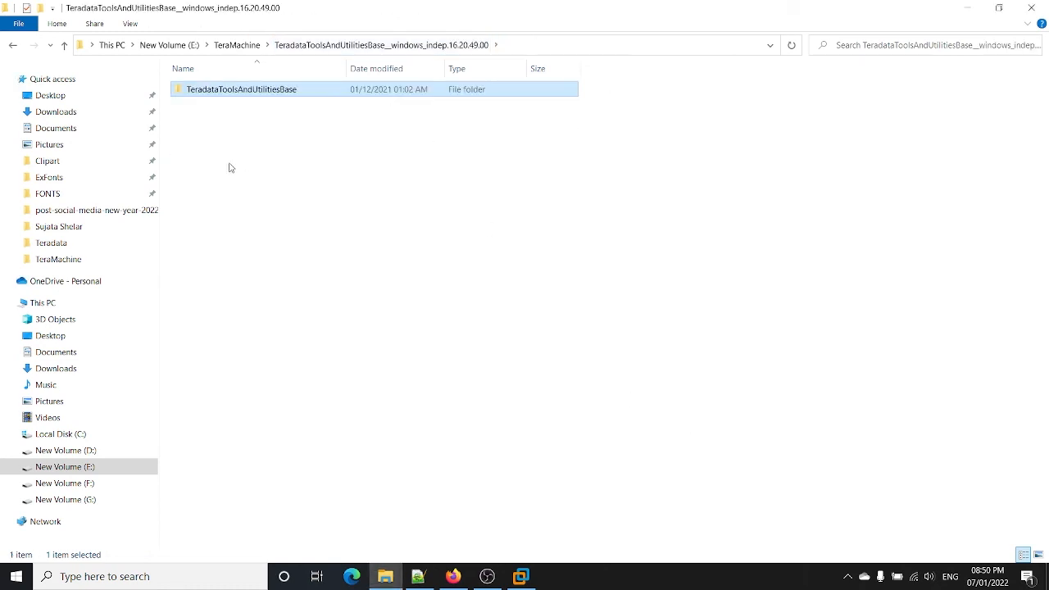
Step: Open the TeradataStudio folder and its inner subfolder, then run setup.exe
{"action": "left_click", "coordinate": [237, 44]}
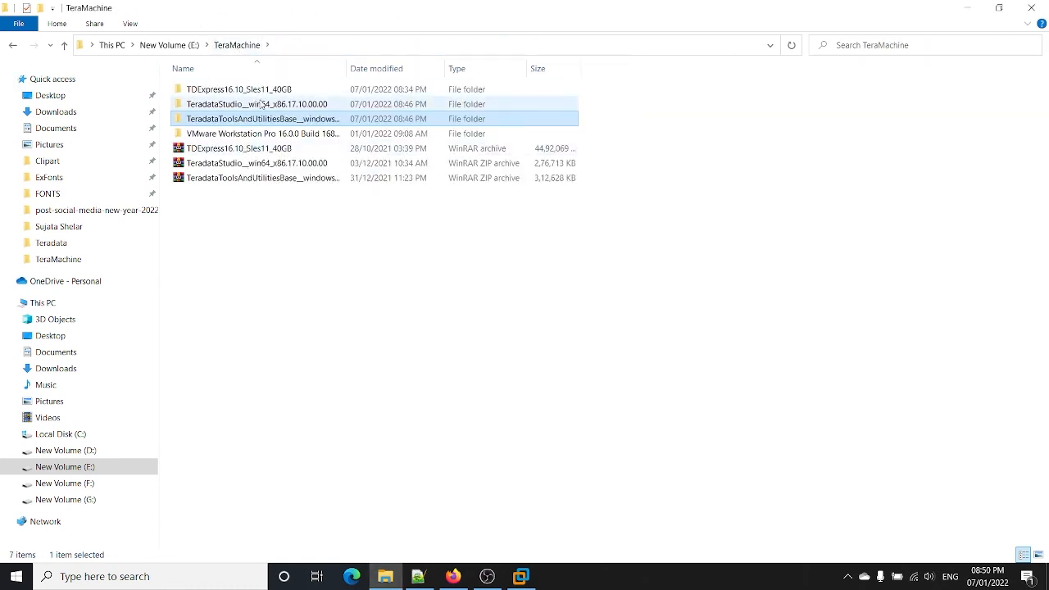
{"action": "double_click", "coordinate": [260, 104]}
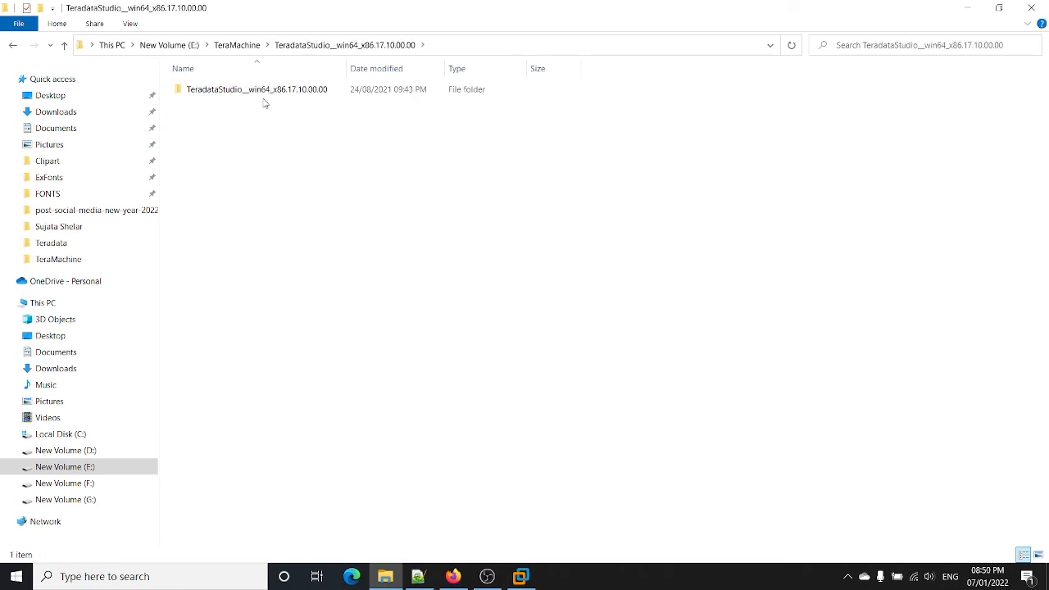
{"action": "double_click", "coordinate": [261, 89]}
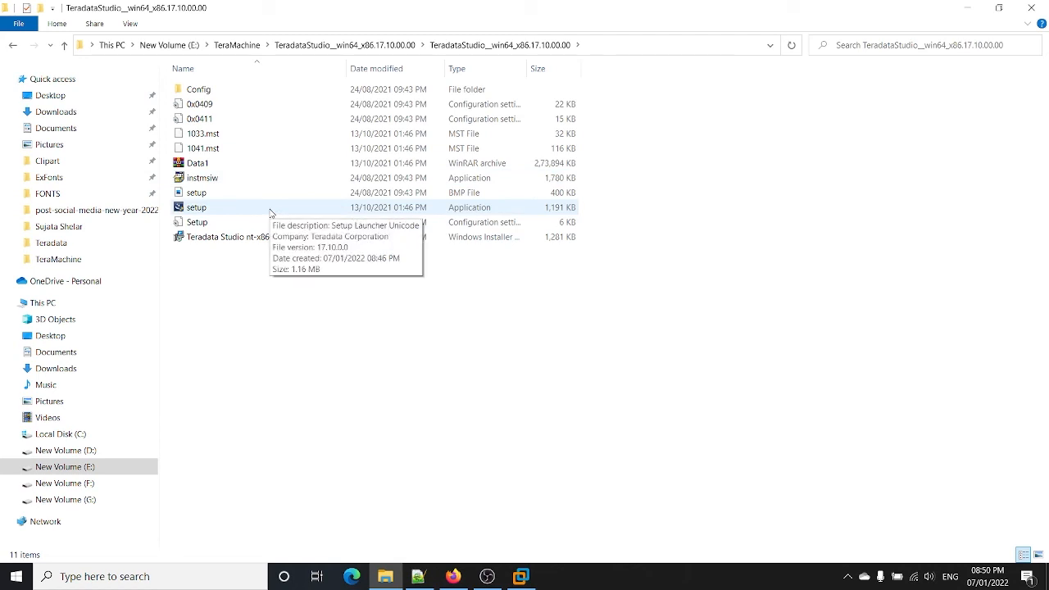
{"action": "double_click", "coordinate": [271, 210]}
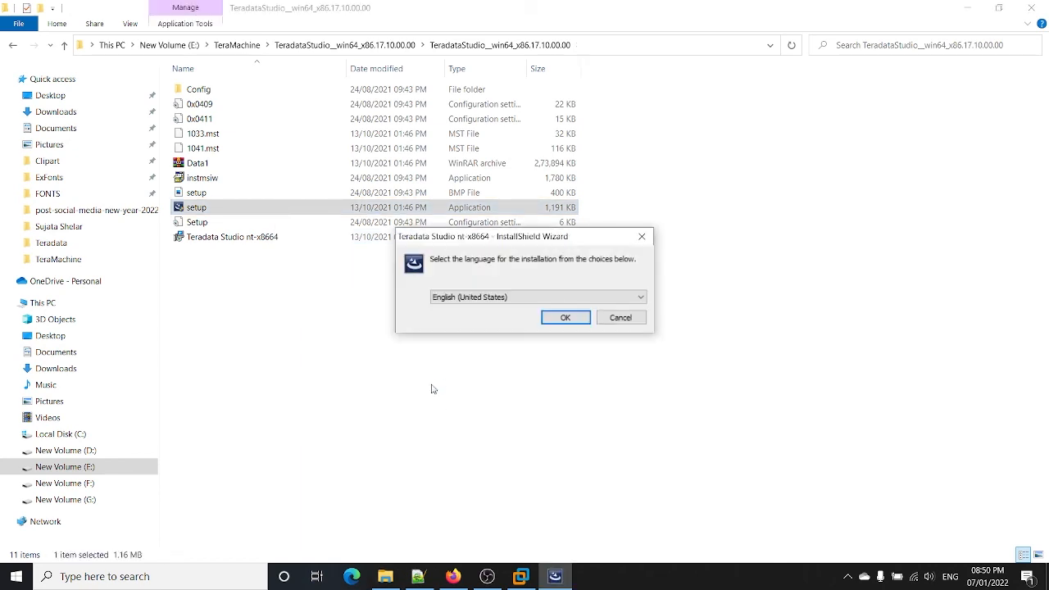
Step: Choose English, accept the Teradata Studio licence terms, then bring the Notepad++ checklist forward
{"action": "left_click", "coordinate": [554, 322]}
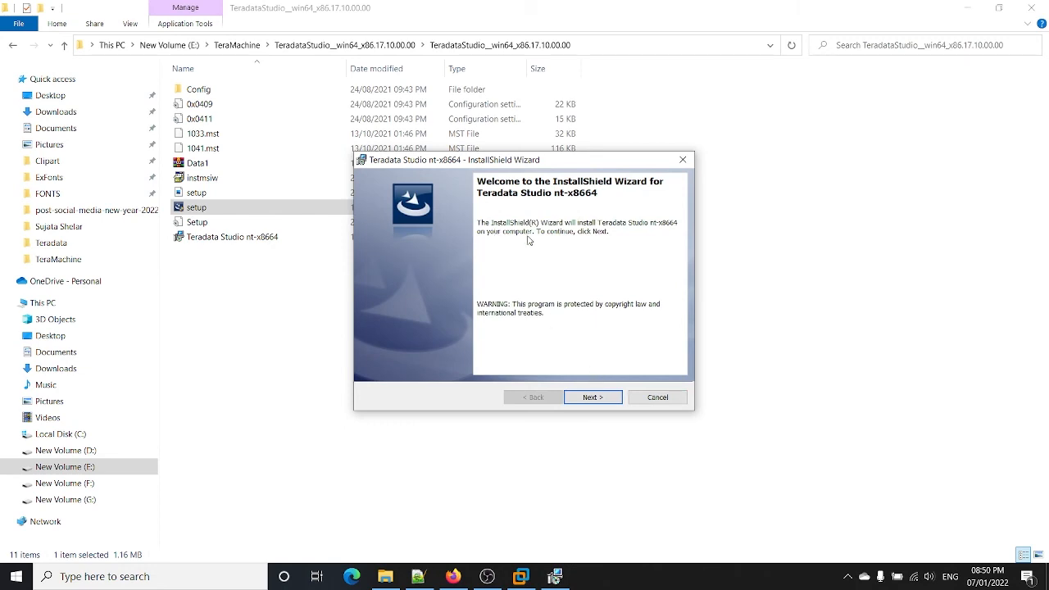
{"action": "left_click", "coordinate": [609, 400]}
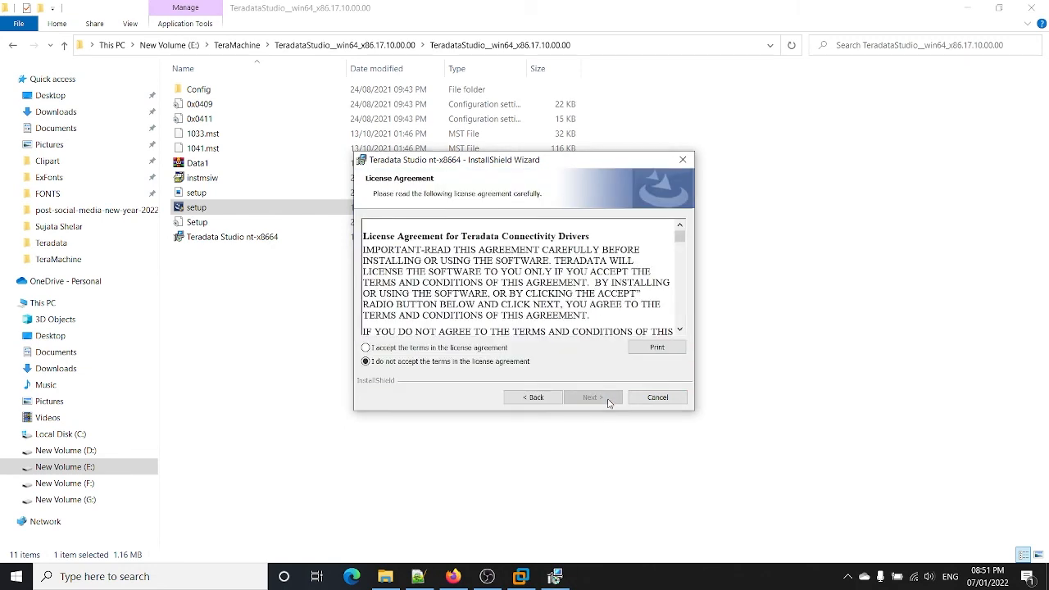
{"action": "left_click", "coordinate": [463, 350]}
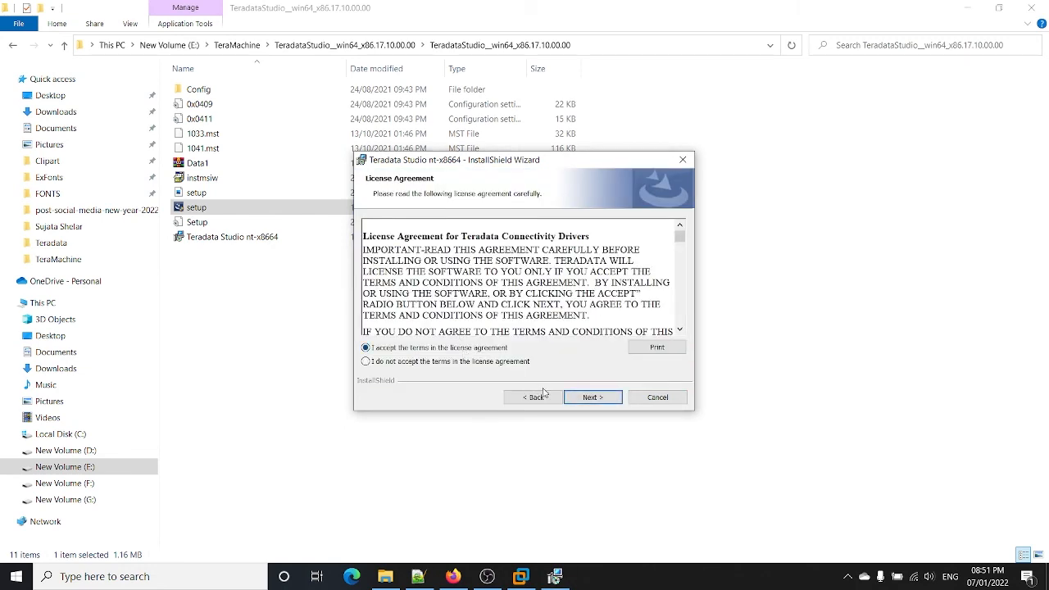
{"action": "left_click", "coordinate": [606, 397]}
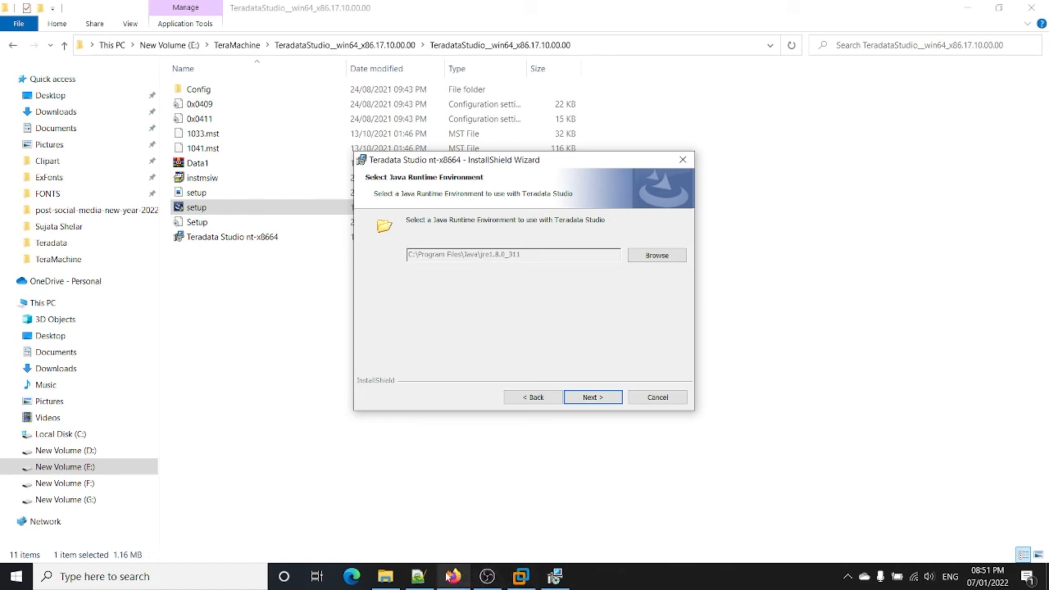
{"action": "left_click", "coordinate": [418, 576]}
{"action": "left_click", "coordinate": [161, 170]}
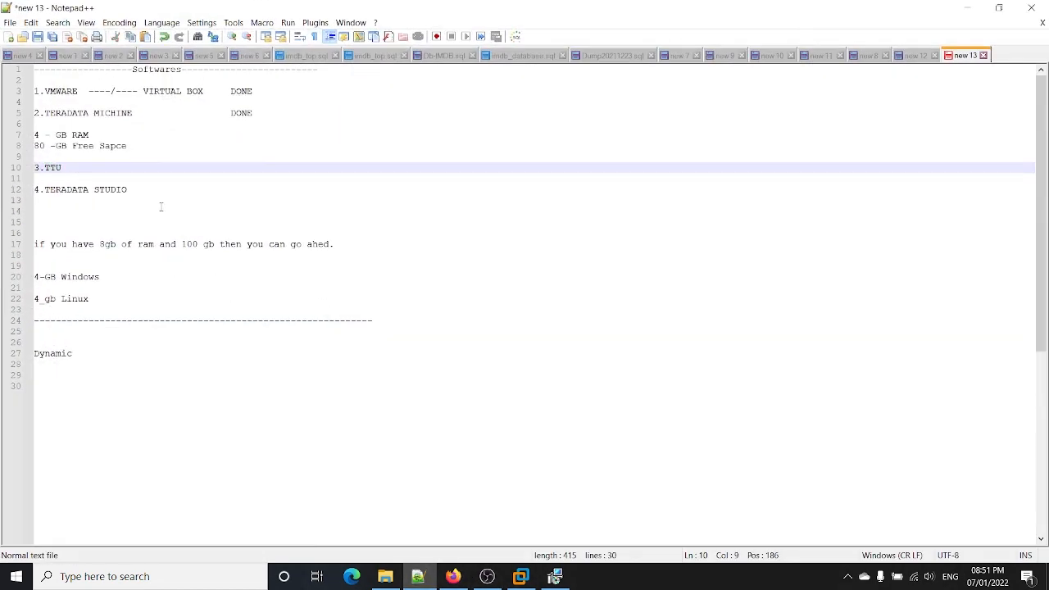
Step: Append '-Java - jdk and jre' after 4.TERADATA STUDIO on checklist line 12
{"action": "left_click", "coordinate": [149, 181]}
{"action": "left_click", "coordinate": [154, 193]}
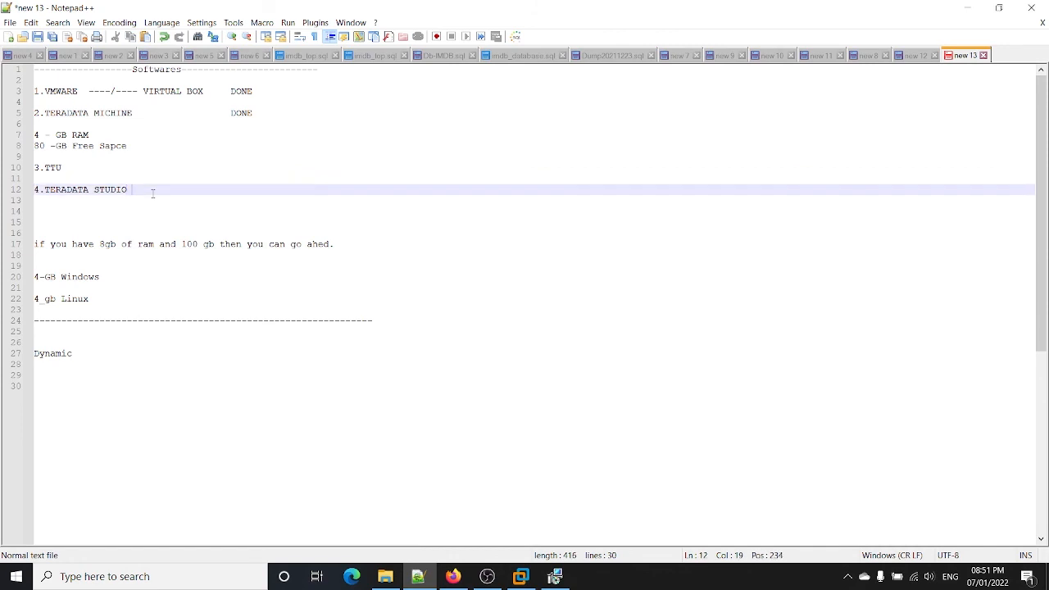
{"action": "type", "text": "-Java  - jdk and jre"}
{"action": "left_click", "coordinate": [197, 190]}
{"action": "left_click", "coordinate": [967, 7]}
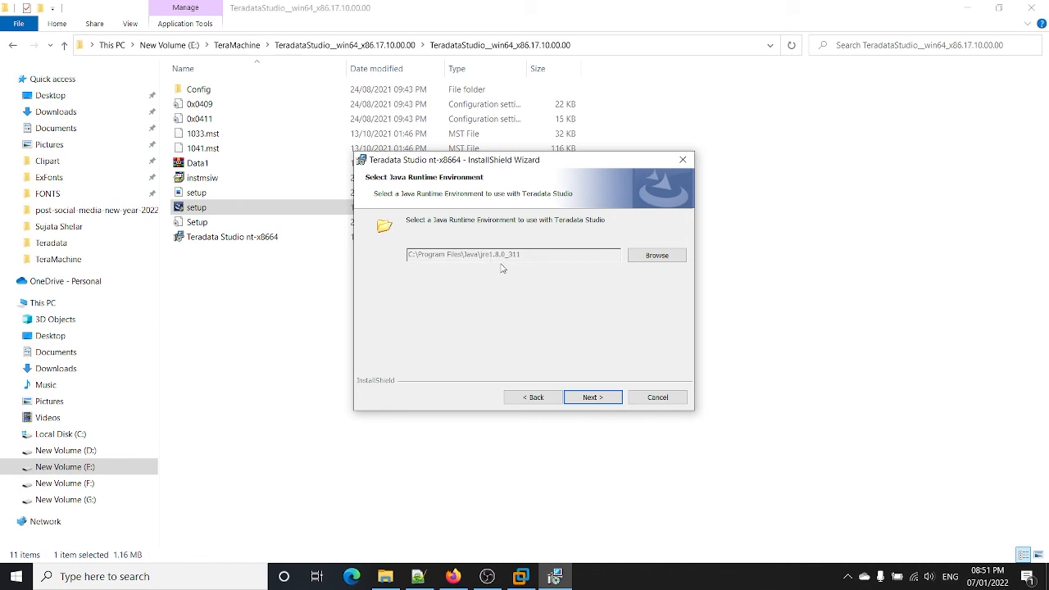
Step: Install Teradata Studio with the default JRE, workspace, connection profile and destination settings
{"action": "left_click", "coordinate": [593, 397]}
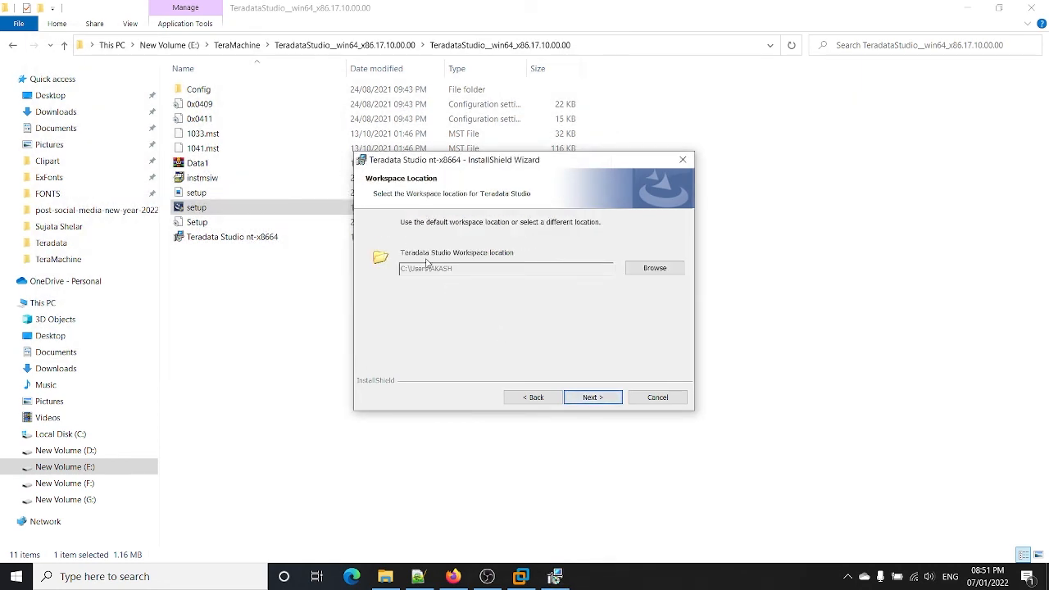
{"action": "left_click", "coordinate": [591, 398]}
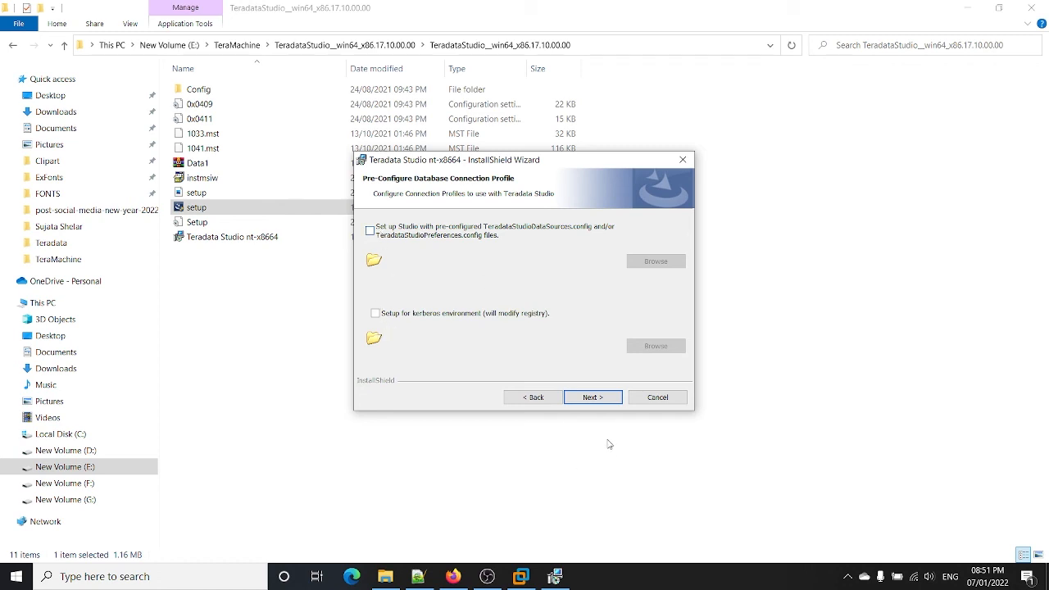
{"action": "left_click", "coordinate": [592, 397]}
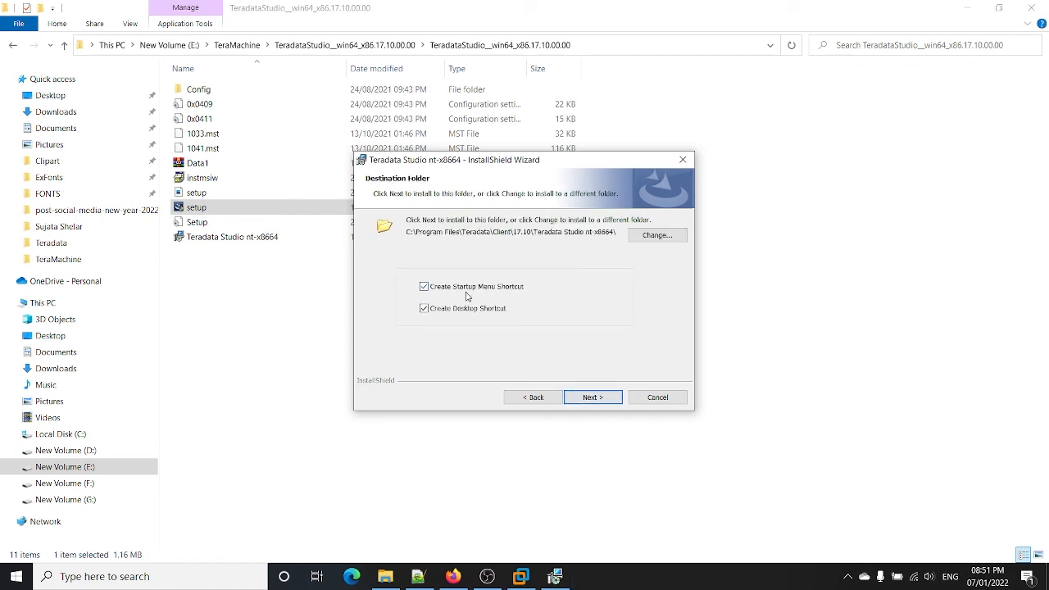
{"action": "left_click", "coordinate": [598, 398]}
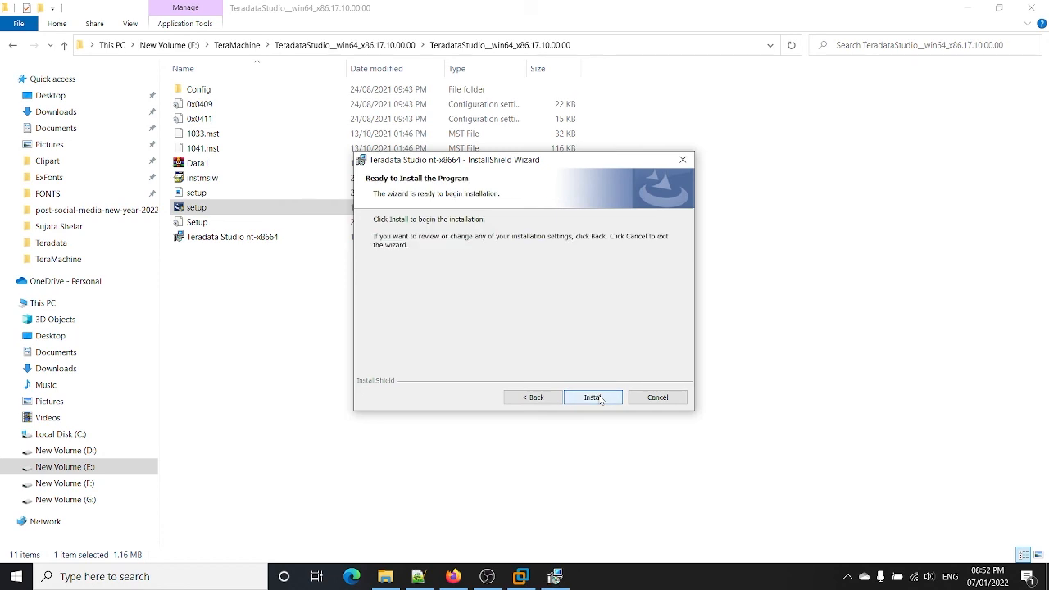
{"action": "left_click", "coordinate": [601, 398]}
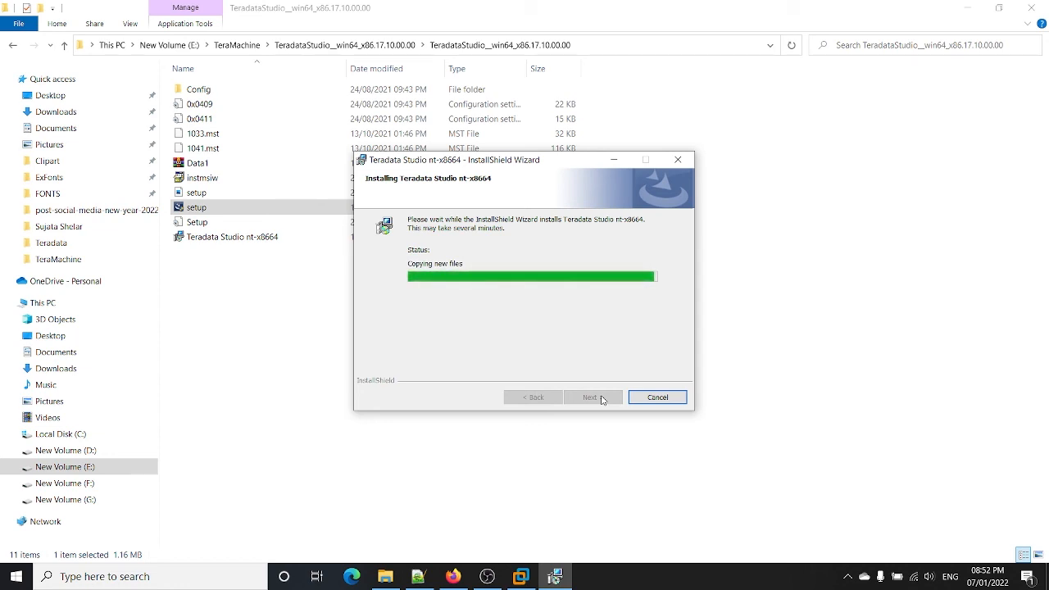
{"action": "left_click", "coordinate": [603, 400]}
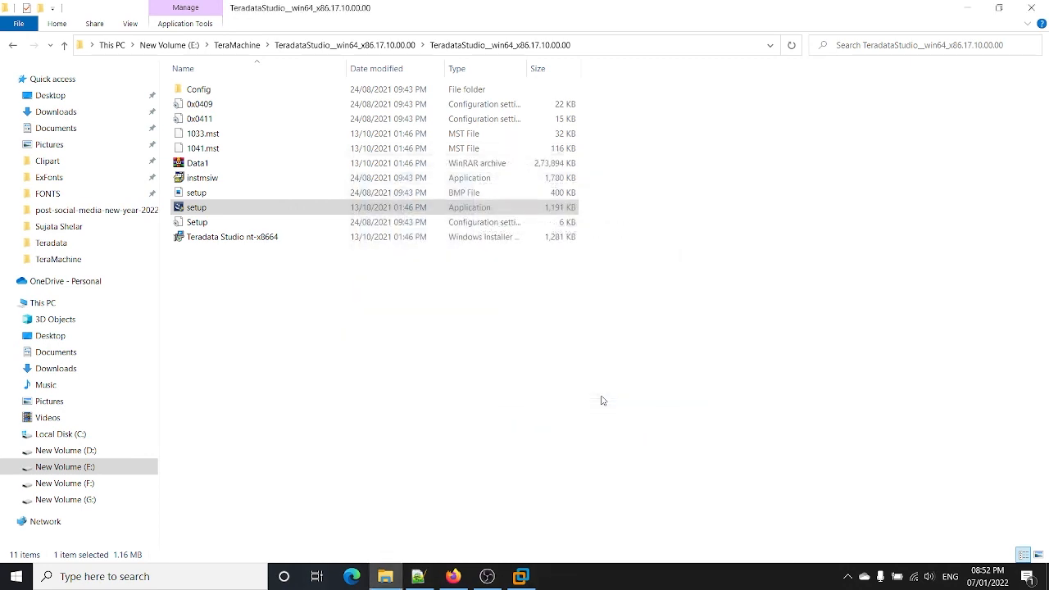
{"action": "left_click", "coordinate": [968, 8]}
Step: Review checklist lines 2–12 in Notepad++, then minimize it to reveal the desktop
{"action": "left_click", "coordinate": [421, 577]}
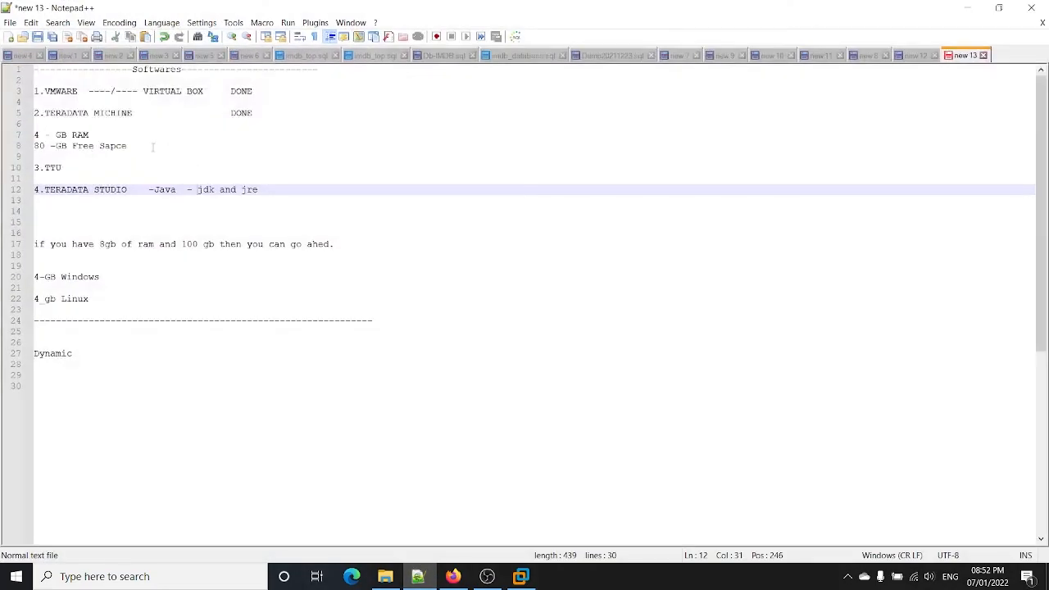
{"action": "left_click_drag", "start_coordinate": [373, 188], "coordinate": [34, 80]}
{"action": "left_click", "coordinate": [243, 104]}
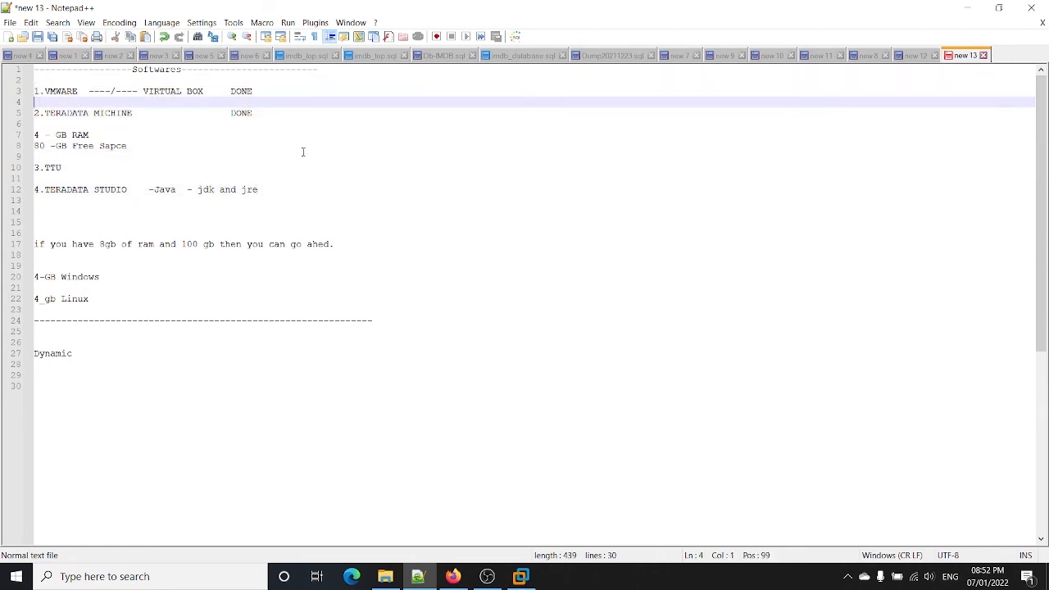
{"action": "left_click", "coordinate": [340, 211]}
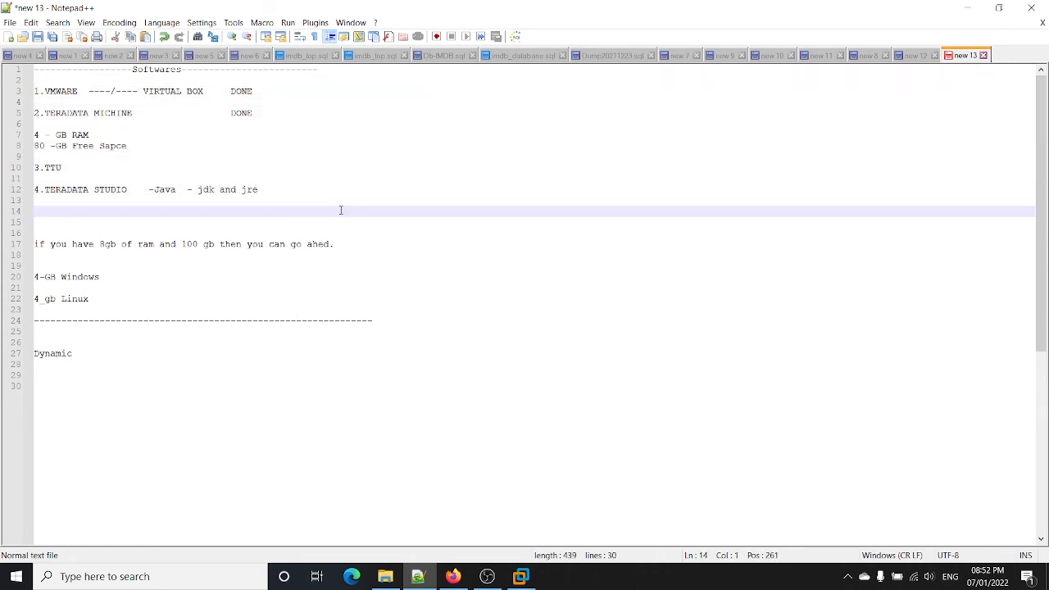
{"action": "left_click", "coordinate": [967, 7]}
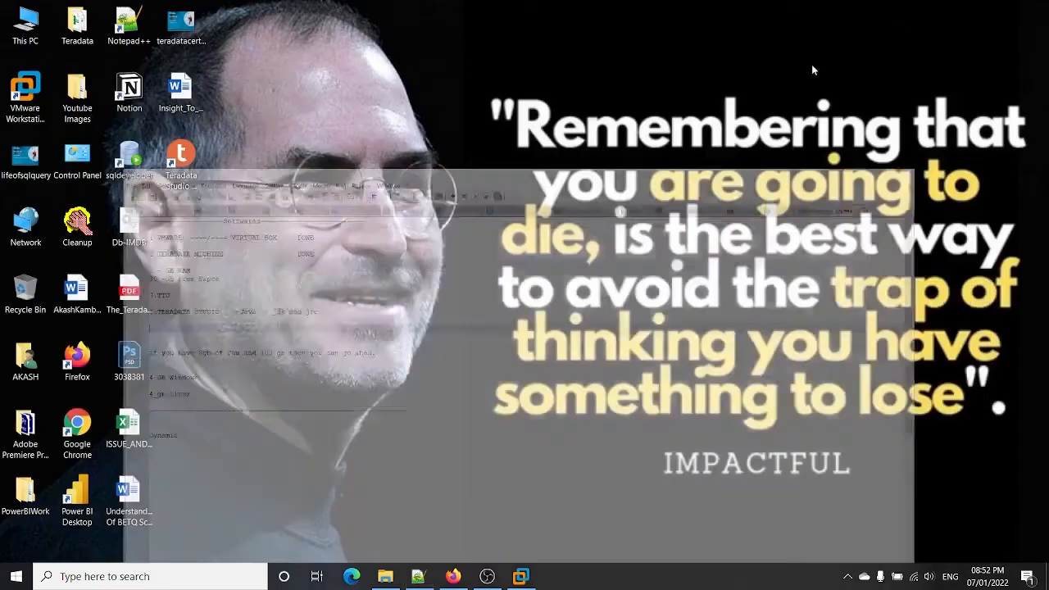
Step: Launch Teradata SQL Assistant from the Start menu's Recently added list
{"action": "key", "text": "super"}
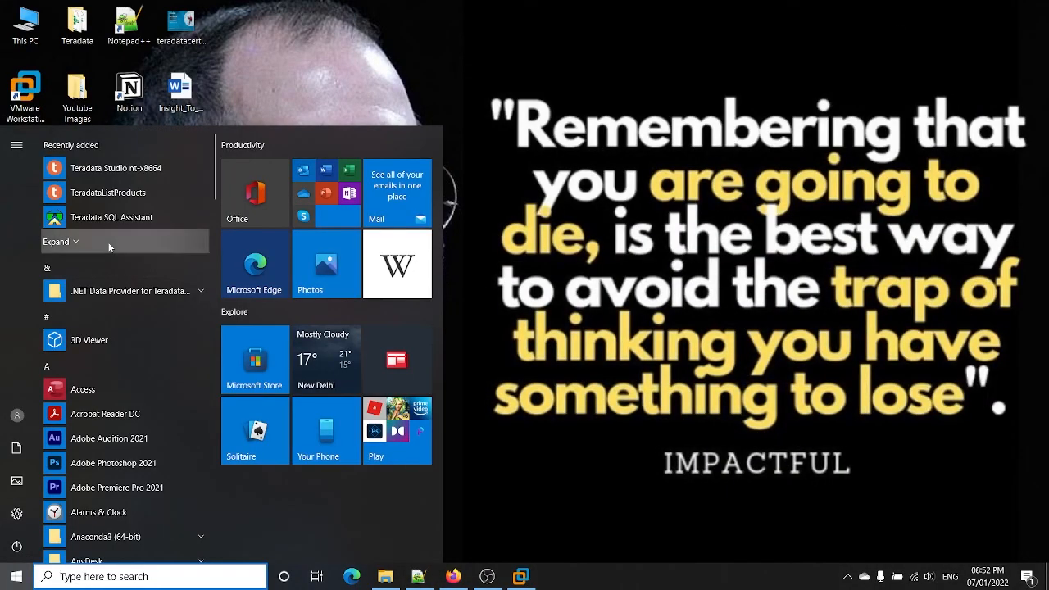
{"action": "left_click", "coordinate": [110, 236]}
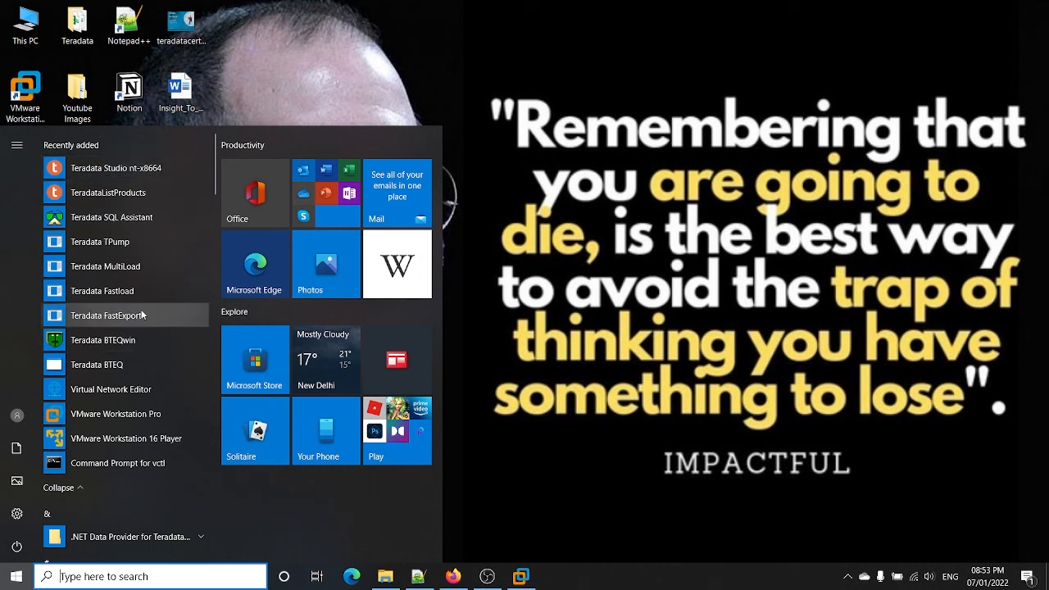
{"action": "left_click", "coordinate": [158, 220]}
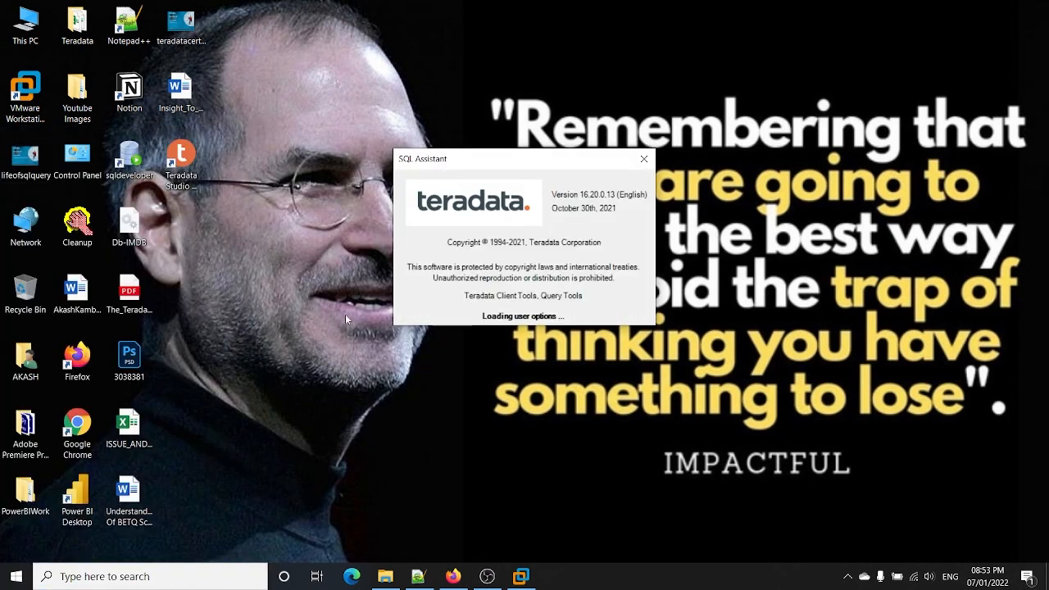
Step: Replace the SQL Syntax example files with newer versions, then minimize SQL Assistant once open
{"action": "left_click", "coordinate": [521, 576]}
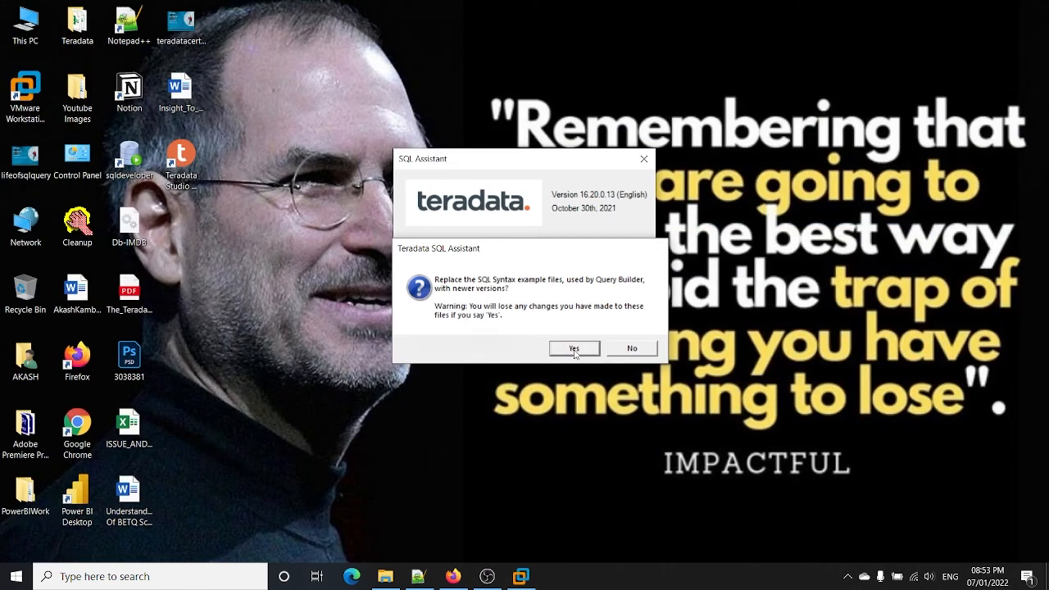
{"action": "left_click", "coordinate": [576, 347]}
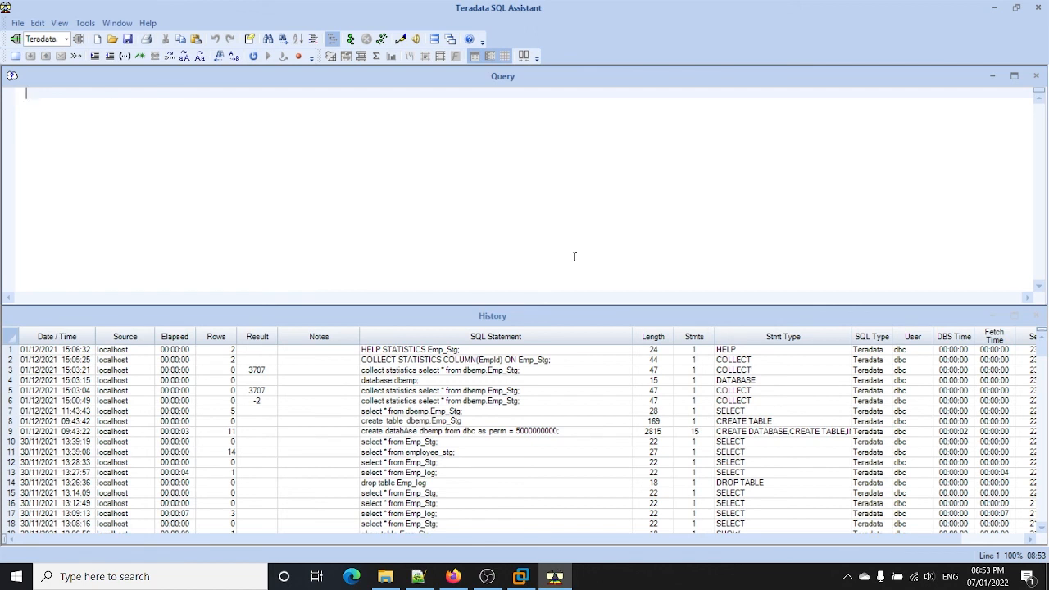
{"action": "left_click", "coordinate": [994, 9]}
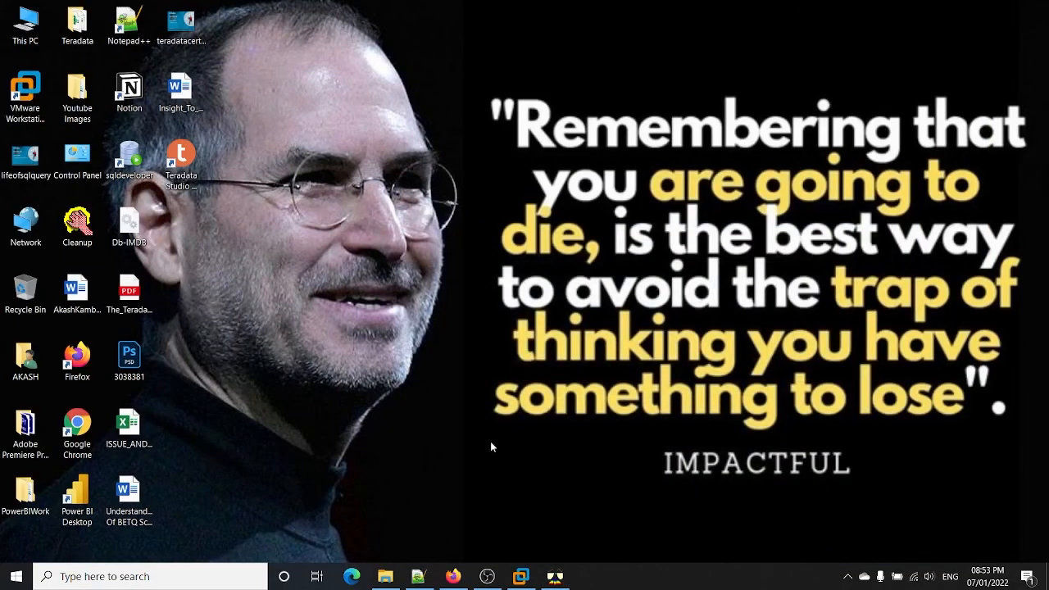
Step: Launch Teradata Studio from its desktop icon while working in SQL Assistant's query pane
{"action": "left_click", "coordinate": [188, 159]}
{"action": "double_click", "coordinate": [189, 160]}
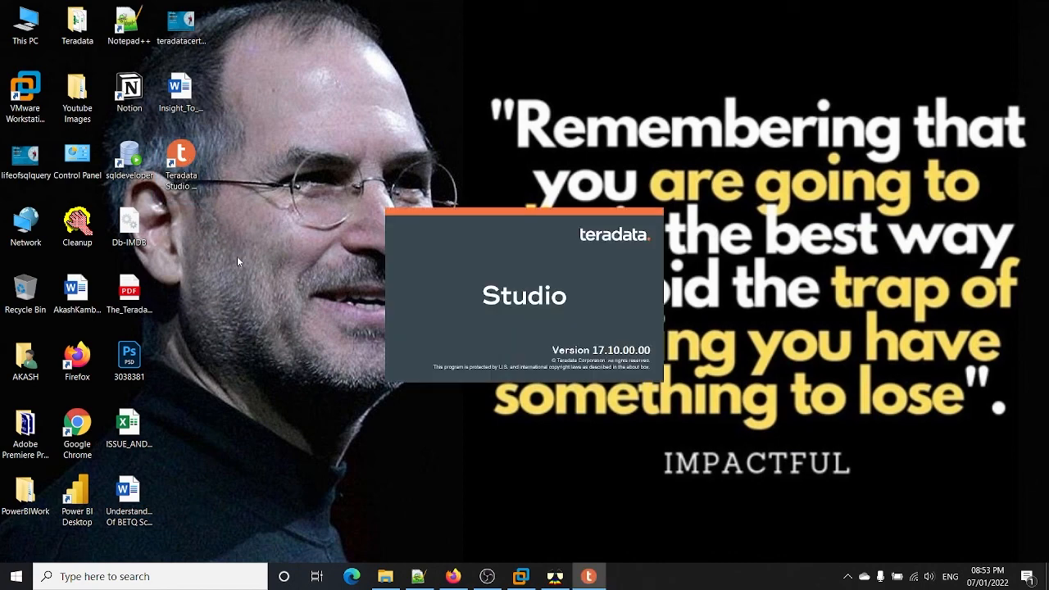
{"action": "left_click", "coordinate": [555, 576]}
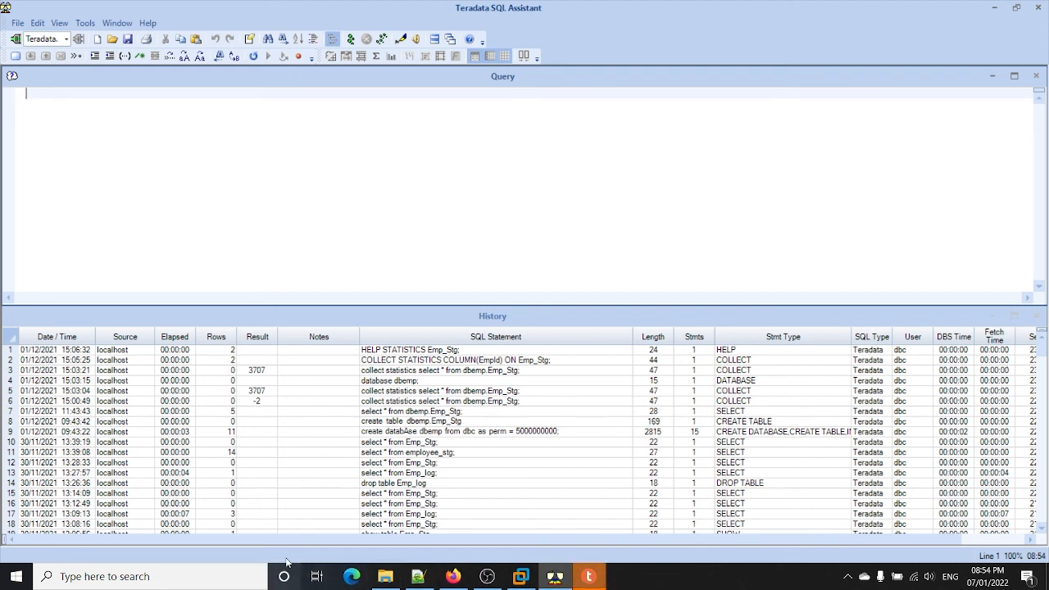
{"action": "left_click_drag", "start_coordinate": [271, 541], "coordinate": [437, 539]}
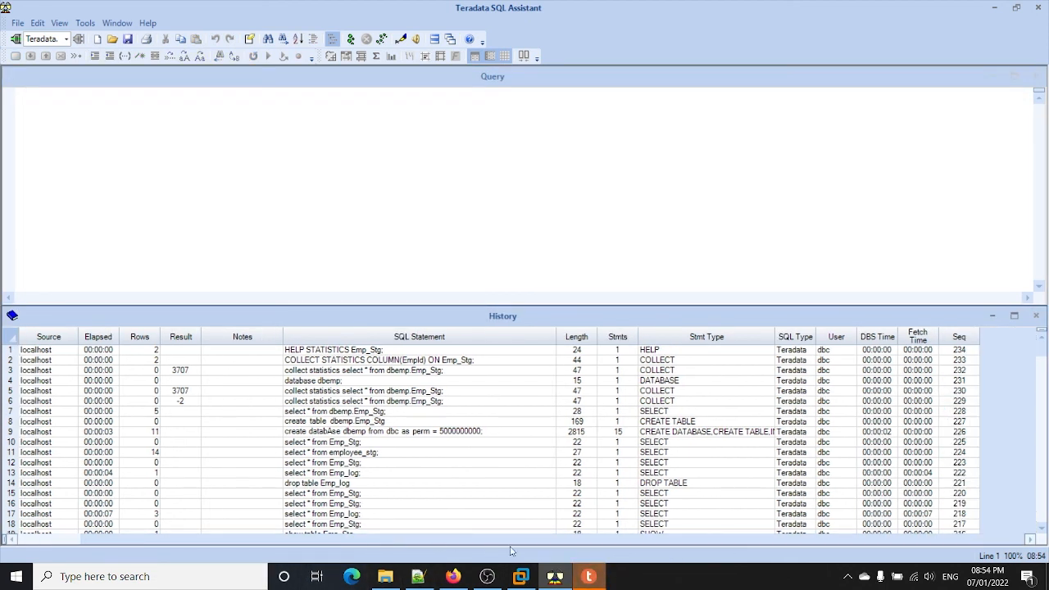
{"action": "left_click_drag", "start_coordinate": [509, 547], "coordinate": [231, 558]}
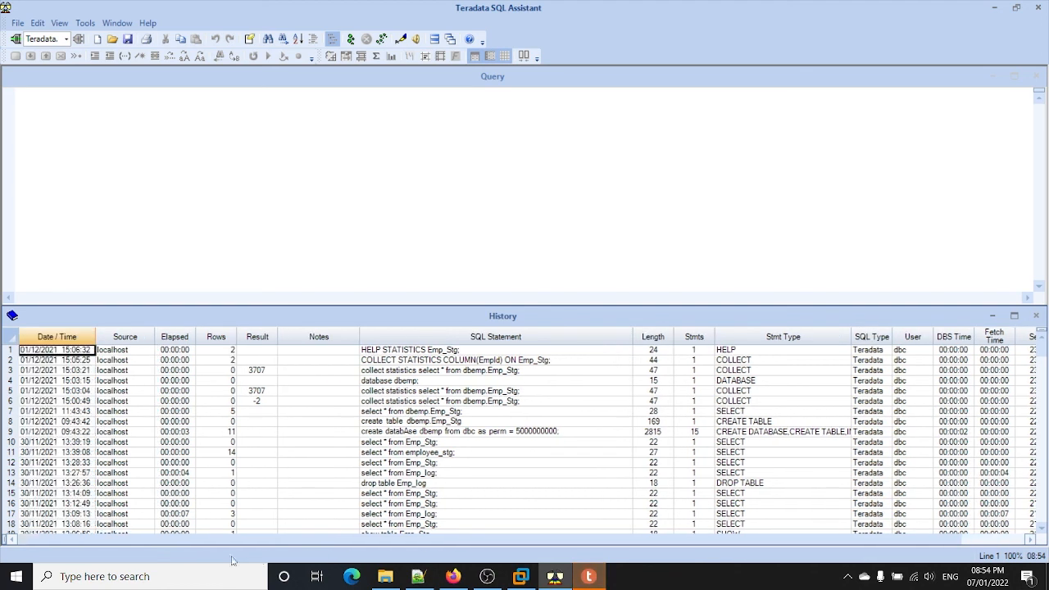
{"action": "left_click", "coordinate": [525, 275]}
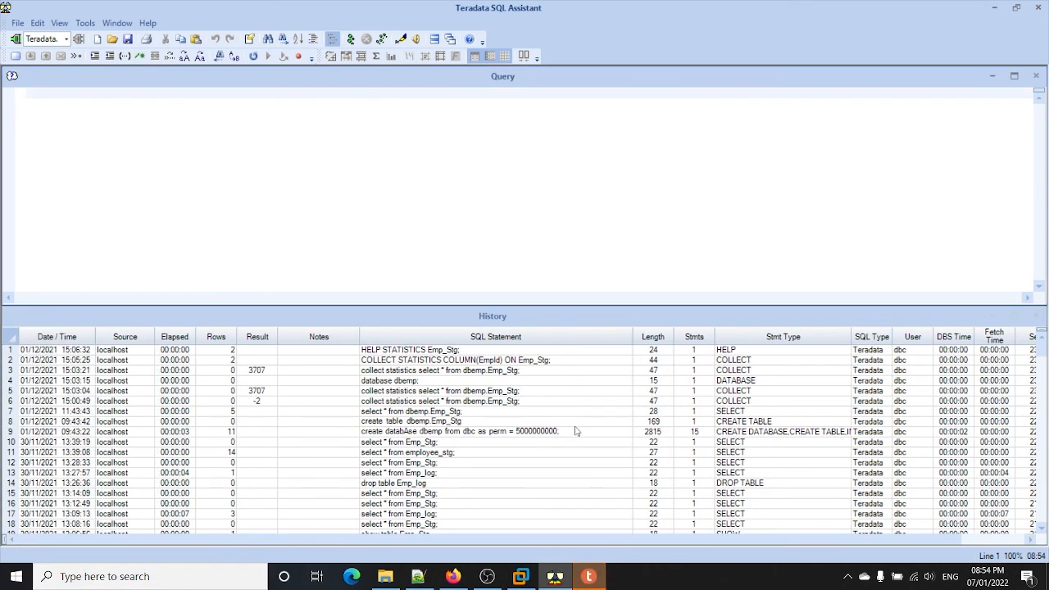
Step: Confirm Studio opened with new_conn and an empty query editor, then minimize Studio and SQL Assistant
{"action": "left_click", "coordinate": [589, 576]}
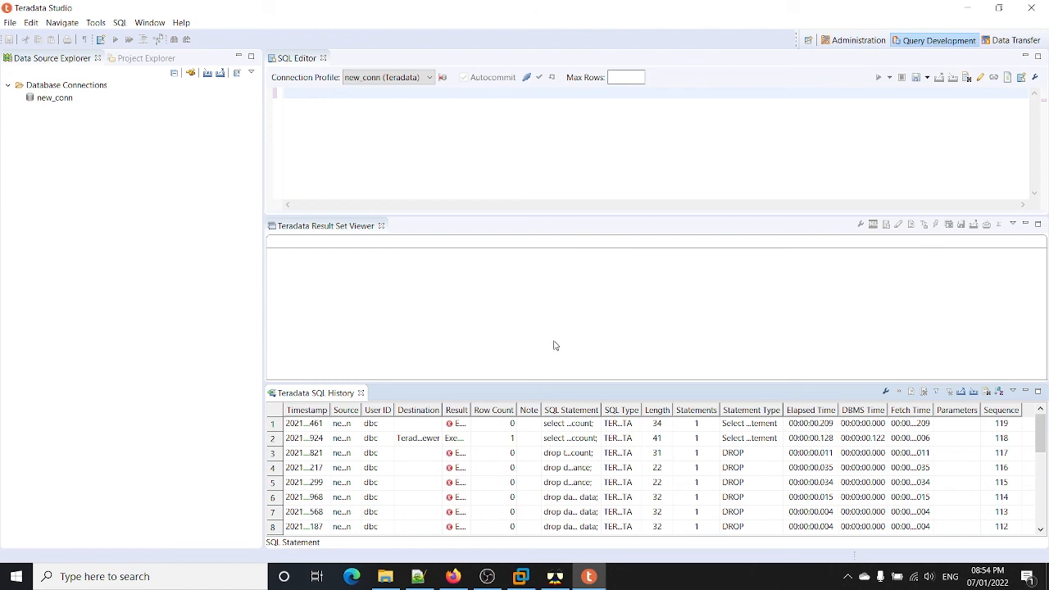
{"action": "left_click", "coordinate": [968, 8]}
{"action": "left_click", "coordinate": [999, 12]}
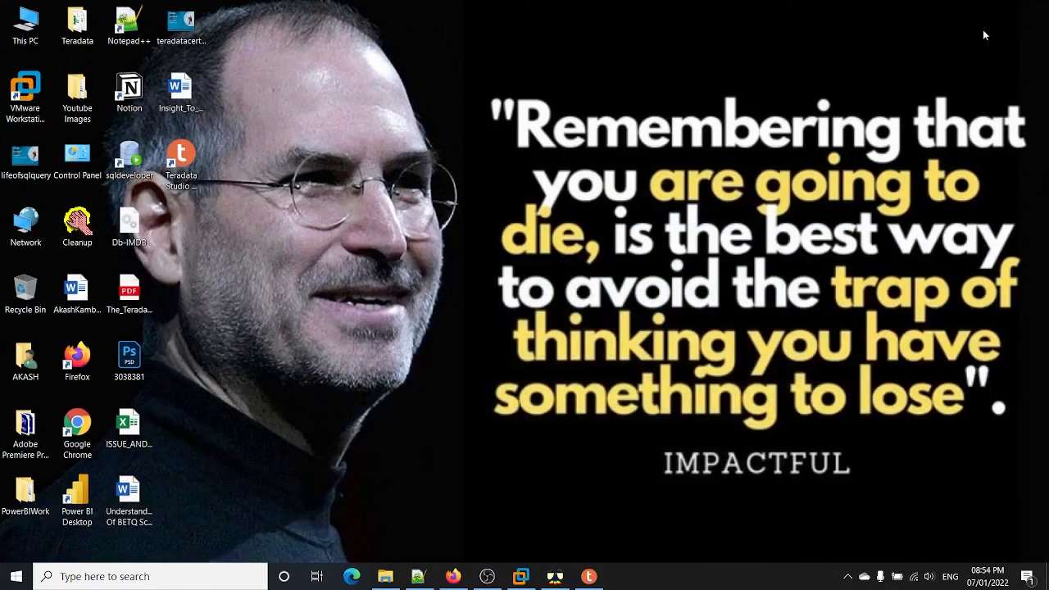